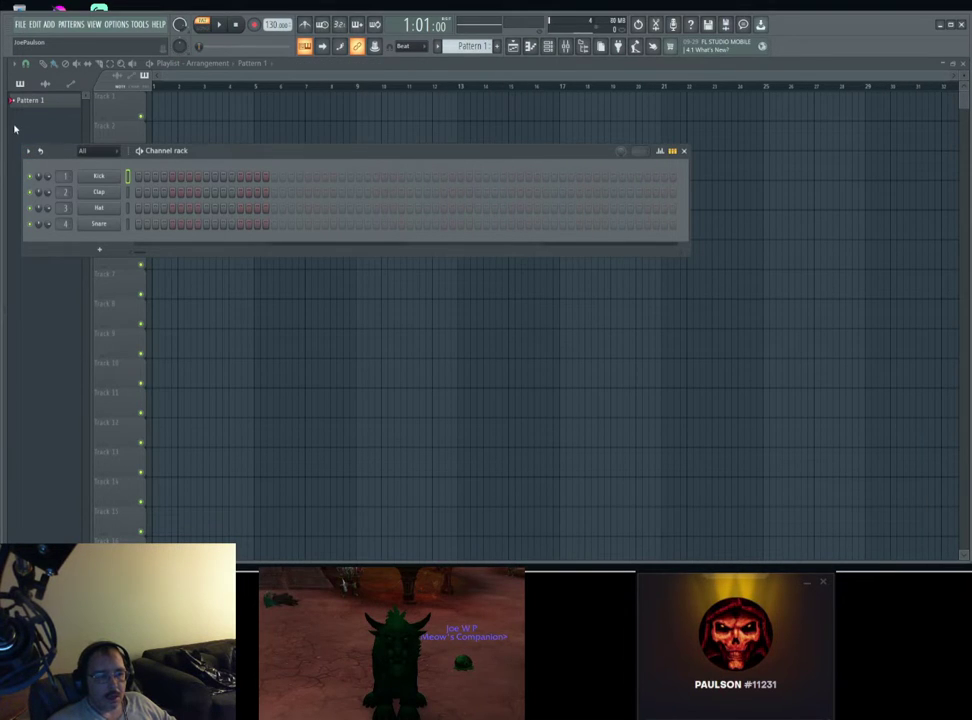
Step: Add a 3x Osc instrument channel to the channel rack
left_click(29, 151)
mouse_move(45, 163)
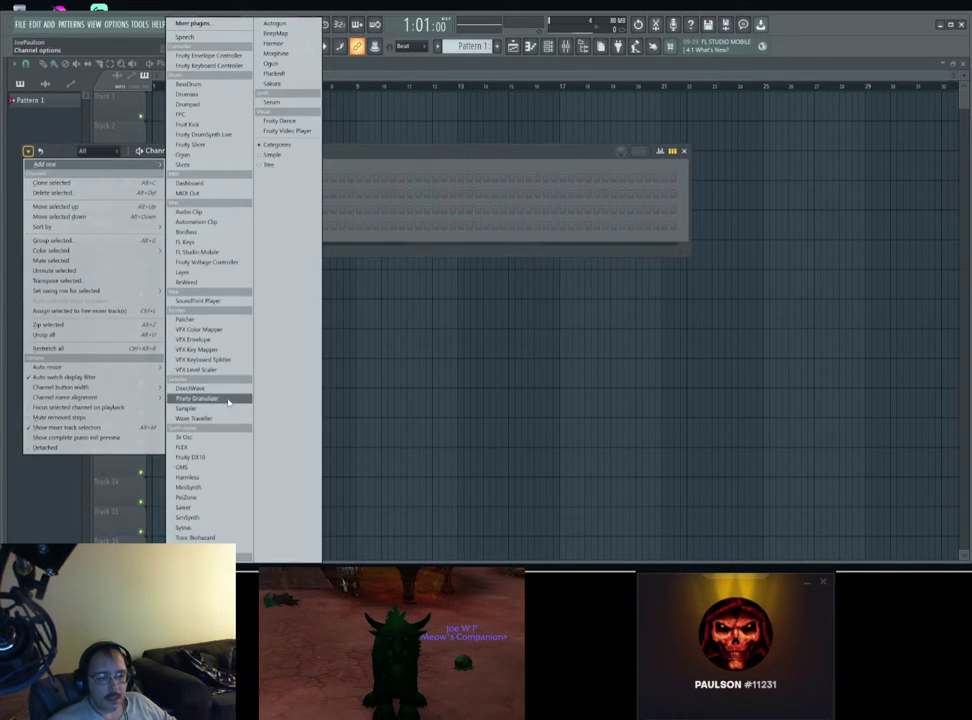
left_click(188, 437)
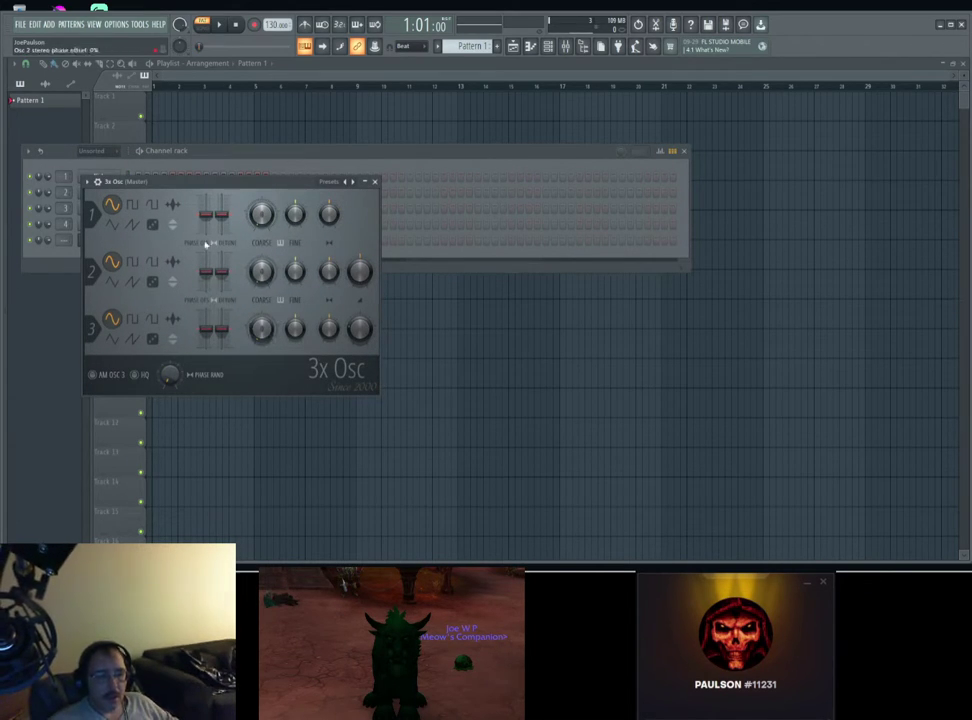
Step: Draw an A4 note at the start of the 3x Osc piano roll and stretch it to about four bars
left_click(82, 238)
right_click(97, 241)
left_click(137, 240)
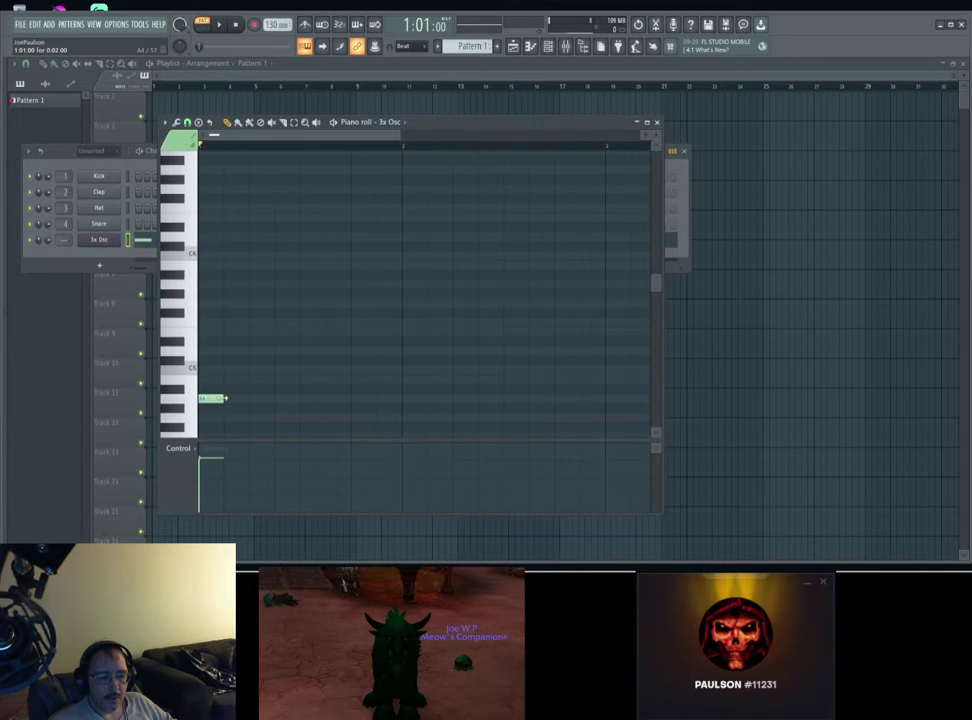
left_click_drag(225, 398, 330, 197)
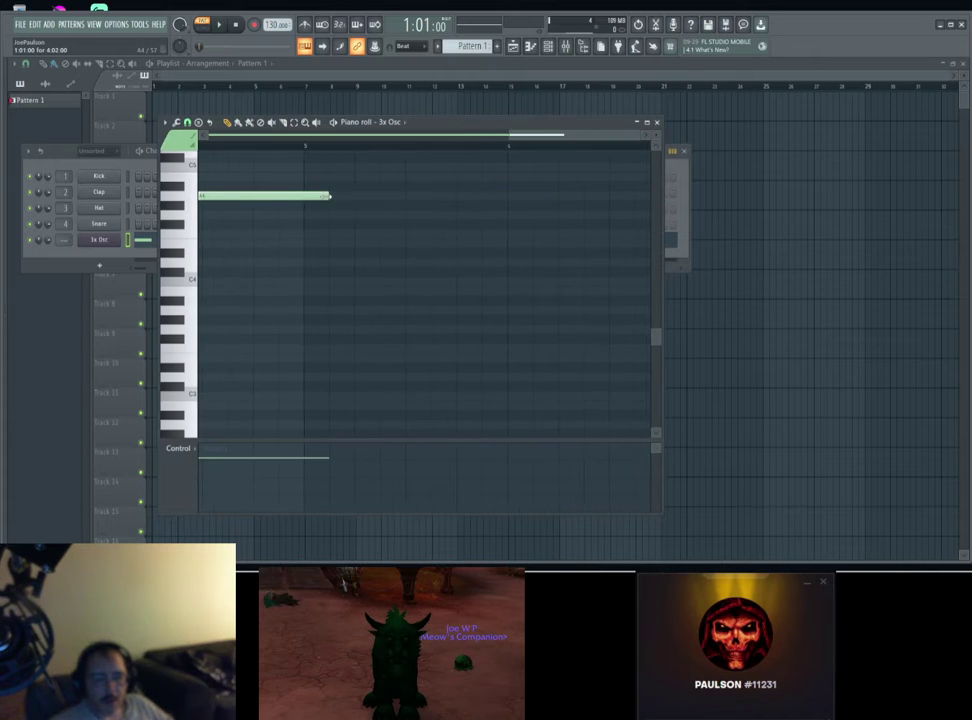
Step: Place a Pattern 1 clip at bar 1 of Track 6 in the playlist
key("F7")
key("F6")
left_click(195, 248)
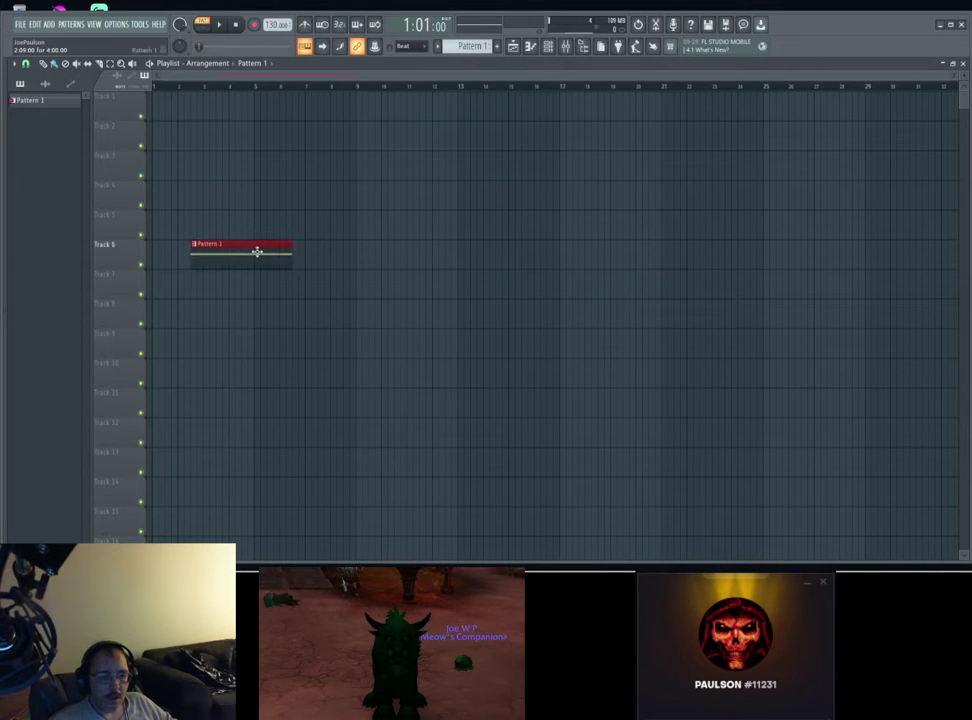
left_click_drag(257, 251, 58, 222)
Step: Create an automation clip for the 3x Osc channel volume
left_click(547, 47)
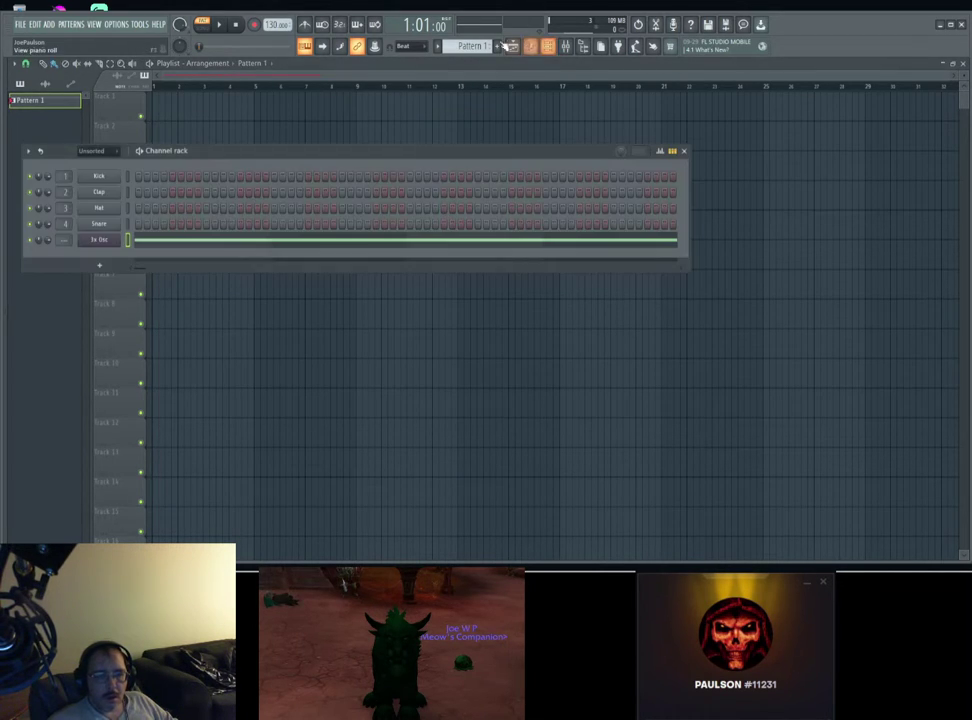
right_click(49, 242)
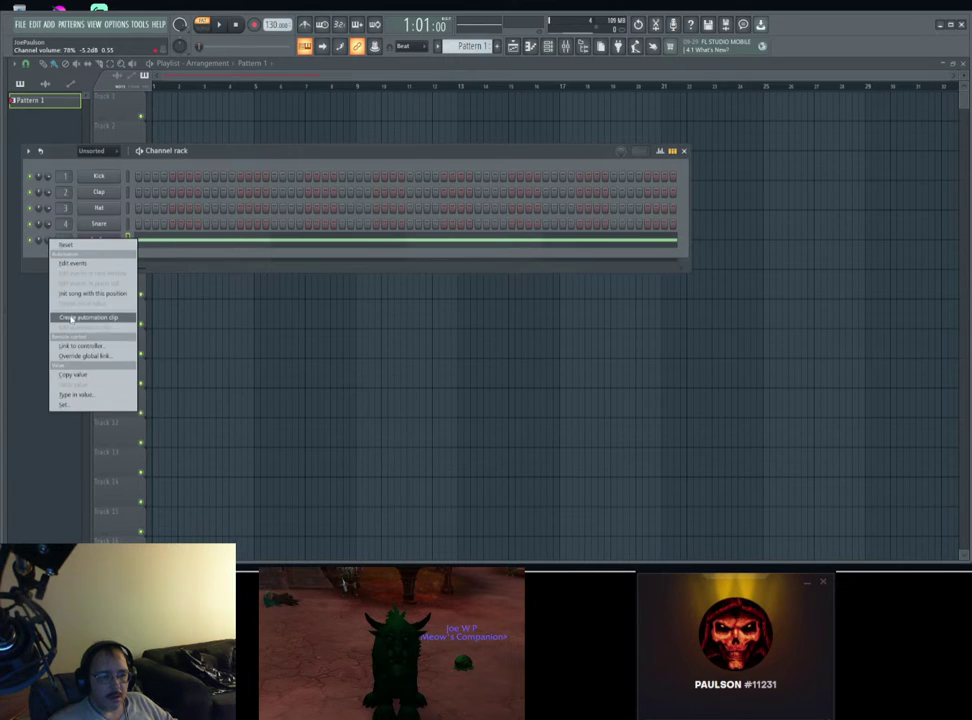
left_click(71, 318)
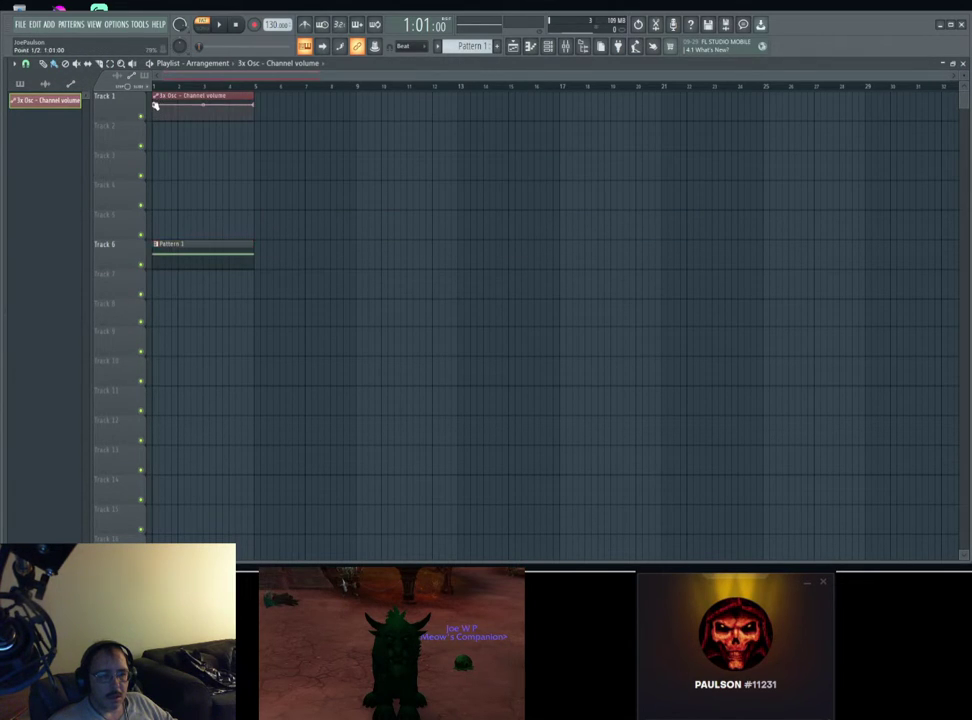
Step: Shape the volume automation into a rising ramp from zero to about 62% over four bars, deleting the extra end point
right_click(254, 108)
left_click(290, 276)
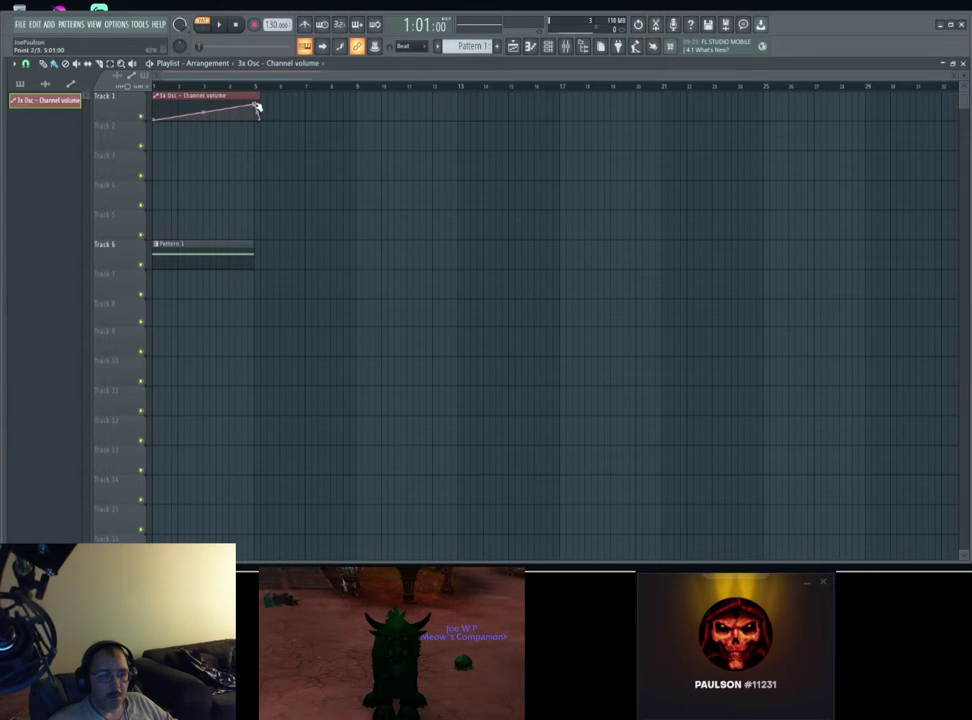
right_click(257, 107)
left_click(290, 283)
Step: Show all channels in the channel rack and assign 3x Osc to a free mixer track
left_click(551, 48)
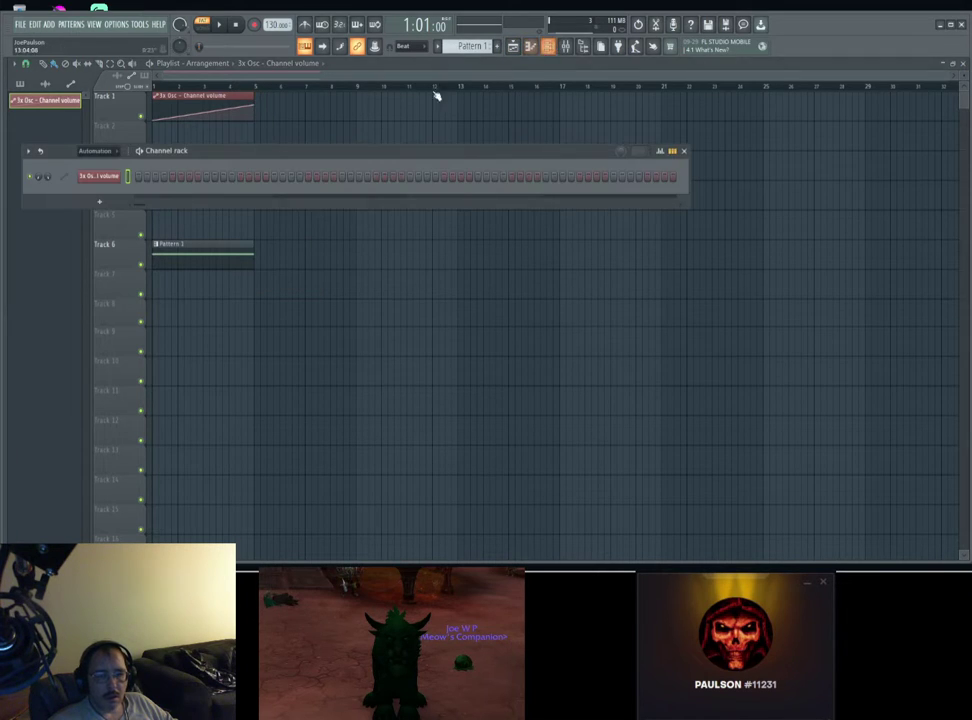
left_click(95, 150)
left_click(96, 165)
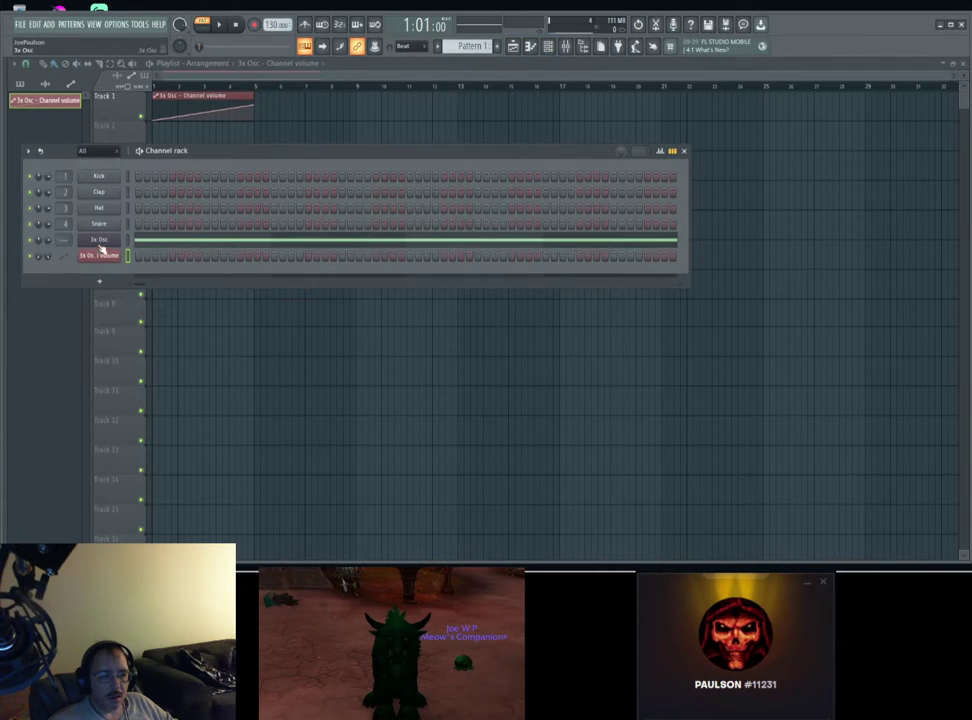
left_click(99, 241)
left_click(97, 182)
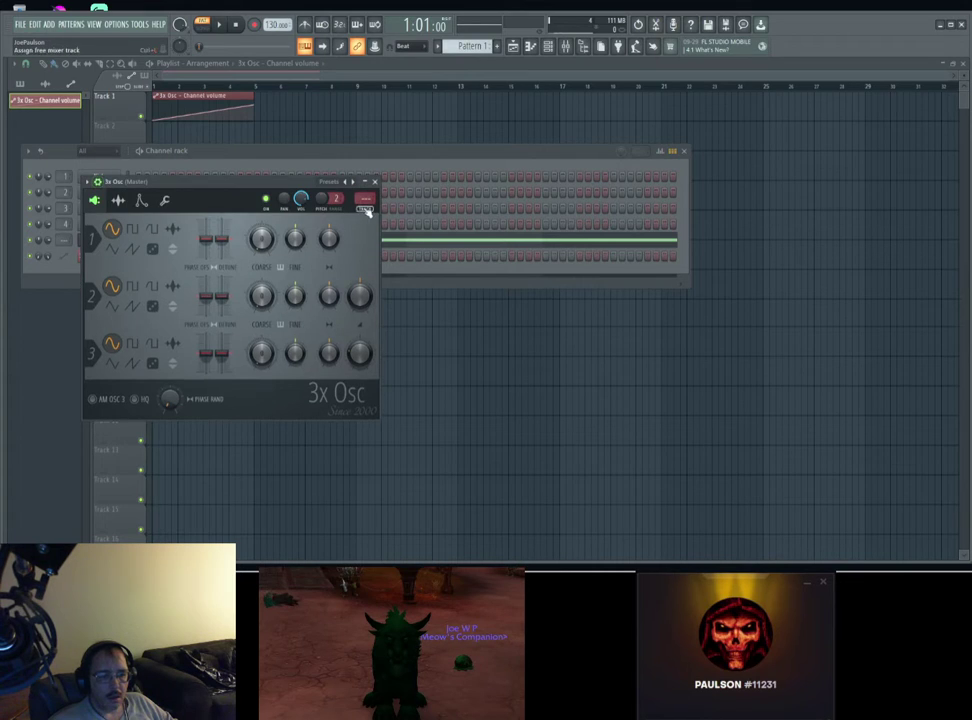
right_click(367, 206)
Step: Add EQUO to the first effect slot of the 3x Osc mixer track and cut its low-frequency bands
left_click(700, 290)
left_click(824, 315)
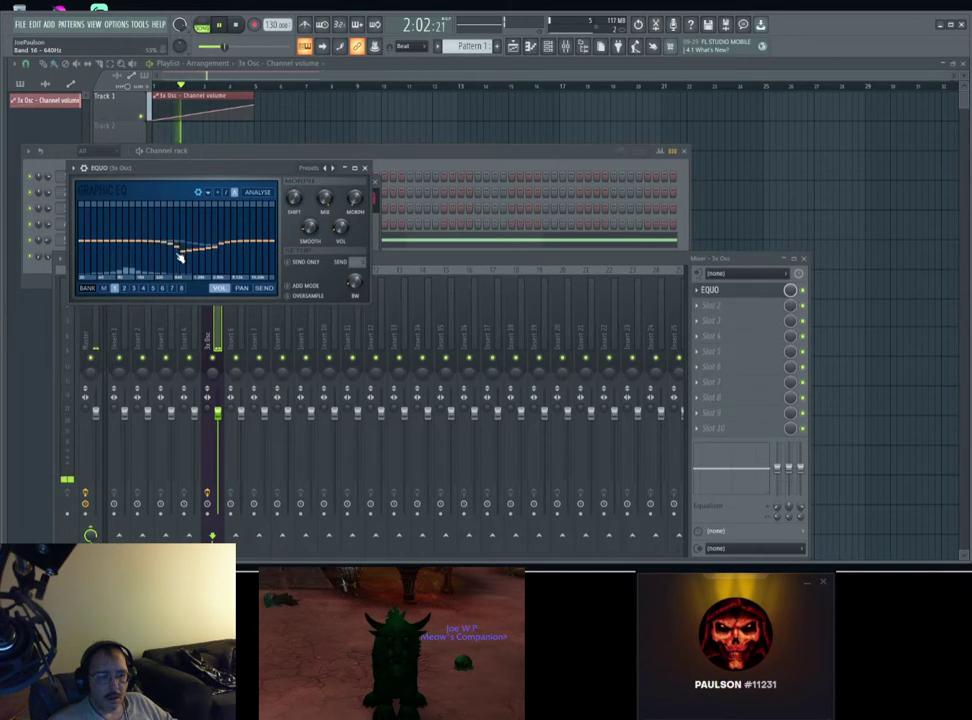
mouse_move(180, 258)
left_mouse_down()
mouse_move(198, 288)
mouse_move(233, 253)
left_mouse_up()
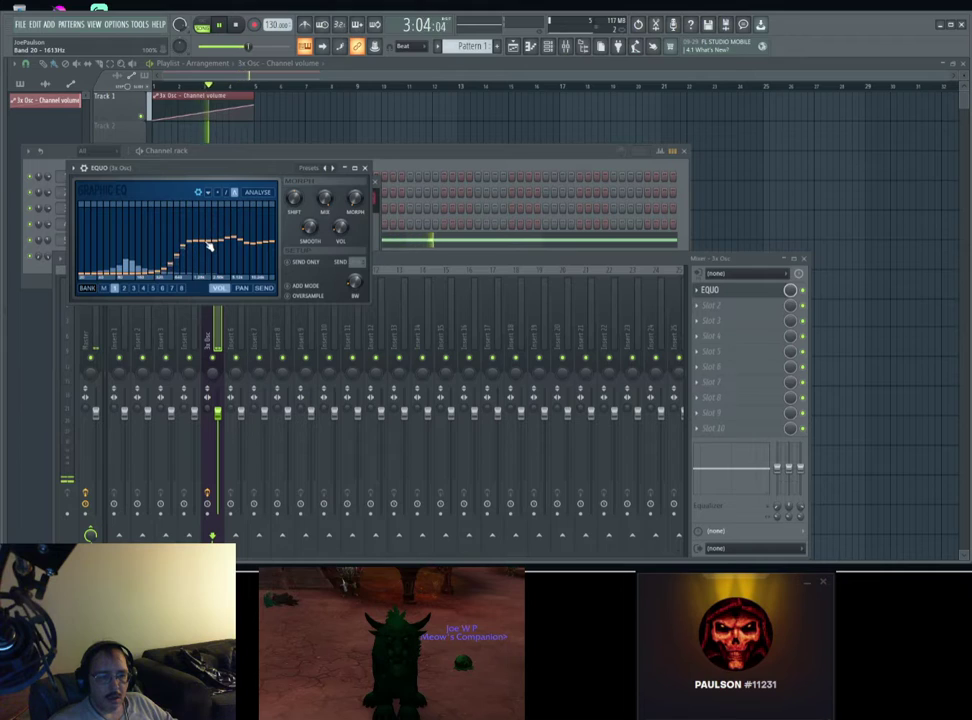
key("Escape")
key("Escape")
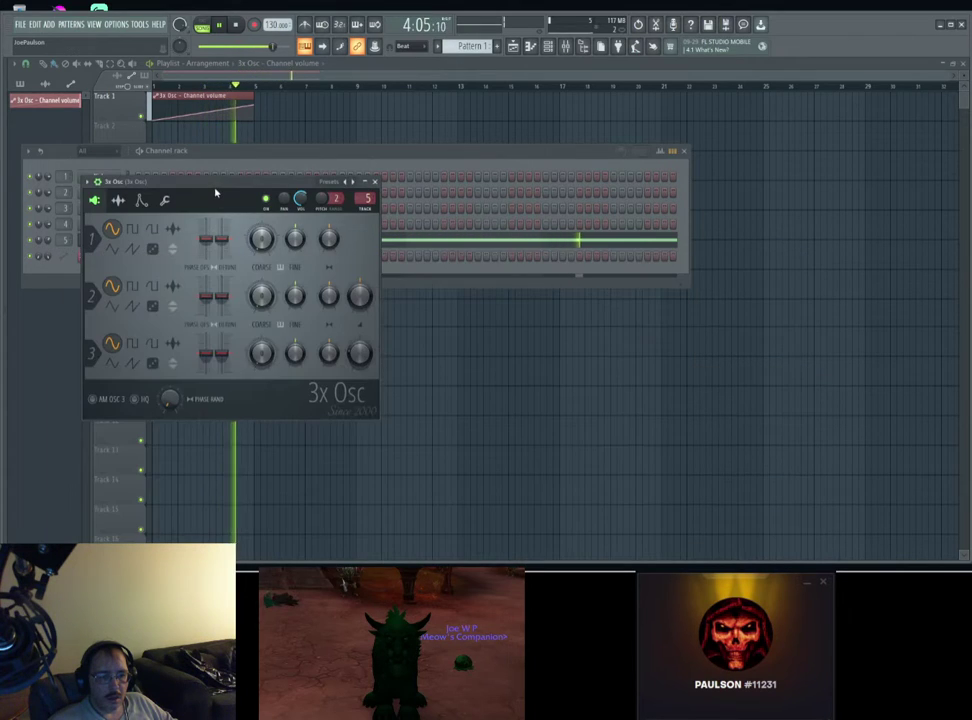
Step: Switch all three 3x Osc oscillators to the noise waveform and close the instrument
left_click(152, 249)
left_click(152, 306)
left_click(152, 363)
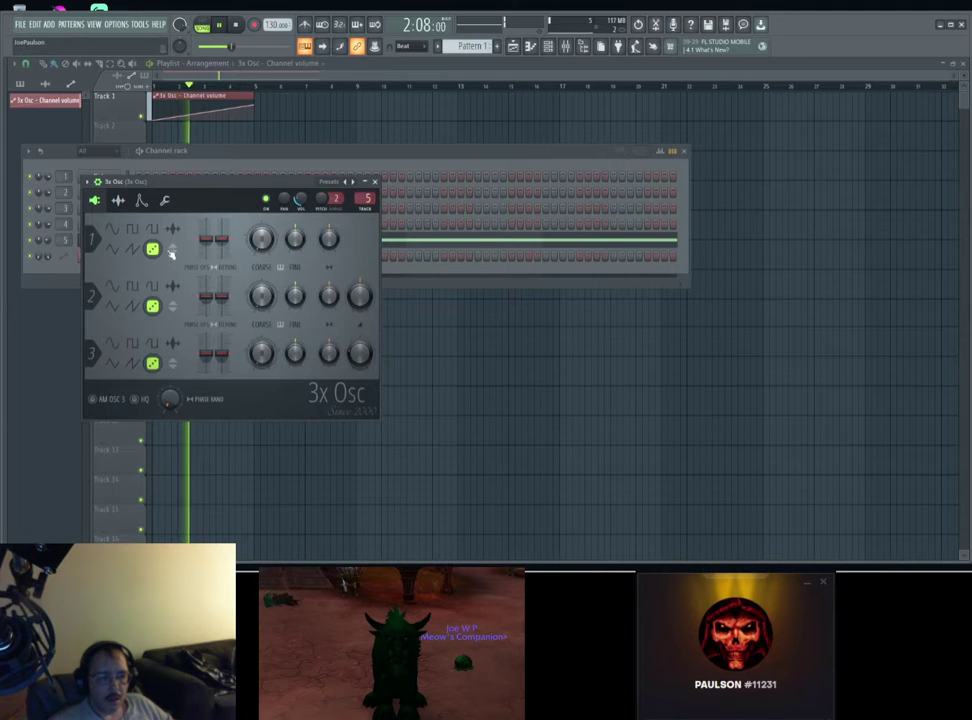
key("Escape")
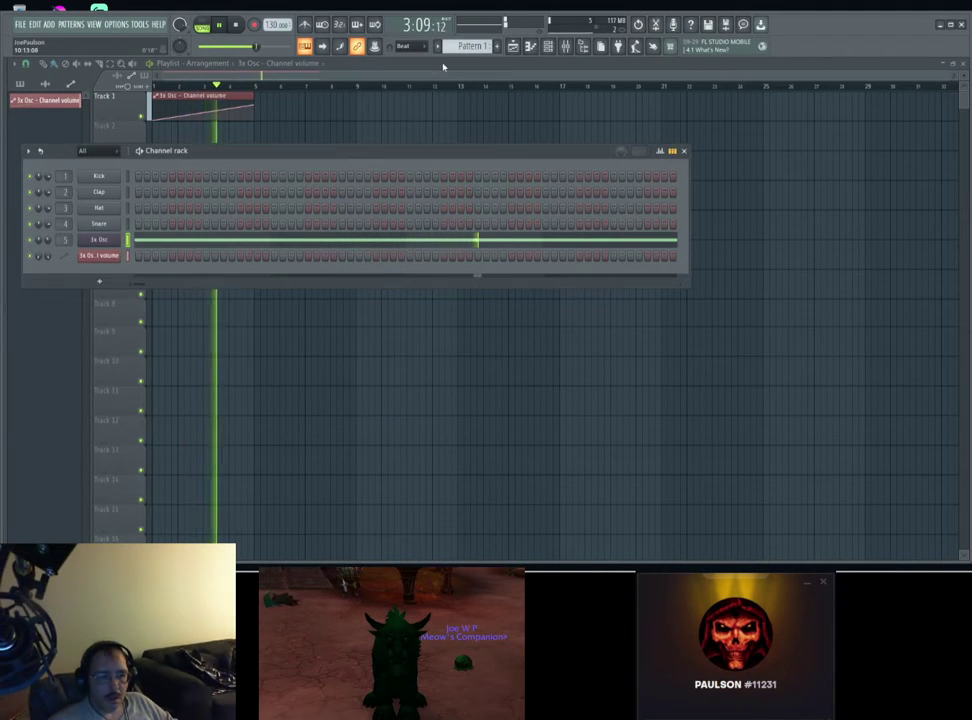
Step: Reshape the EQUO curve on the 3x Osc track, cutting lows and mids fully and keeping the highs at a low level
key("F6")
key("F9")
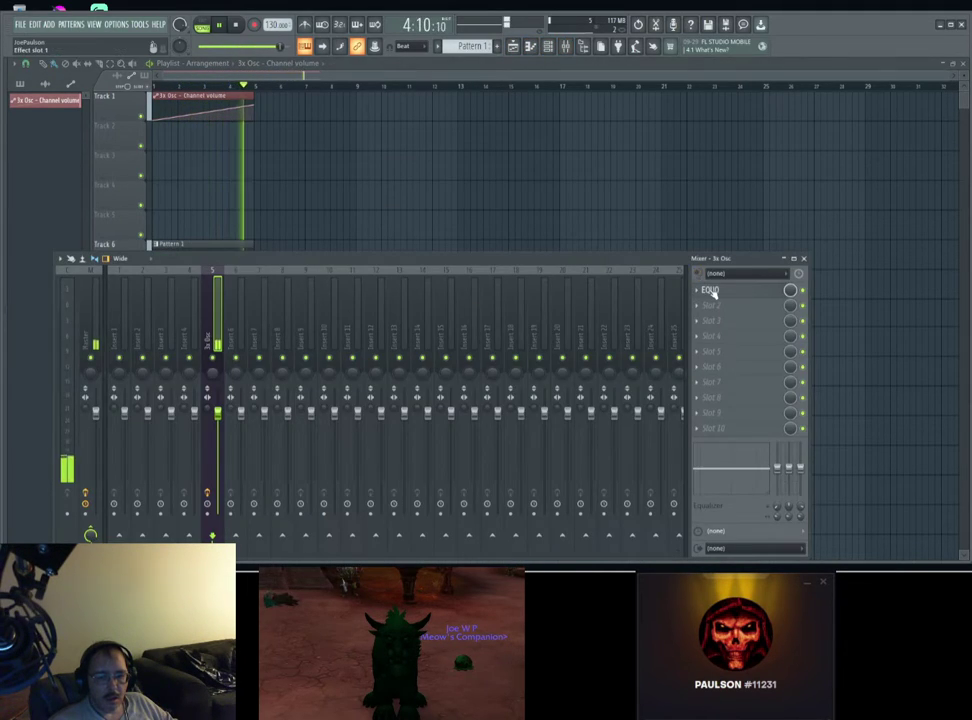
left_click(713, 291)
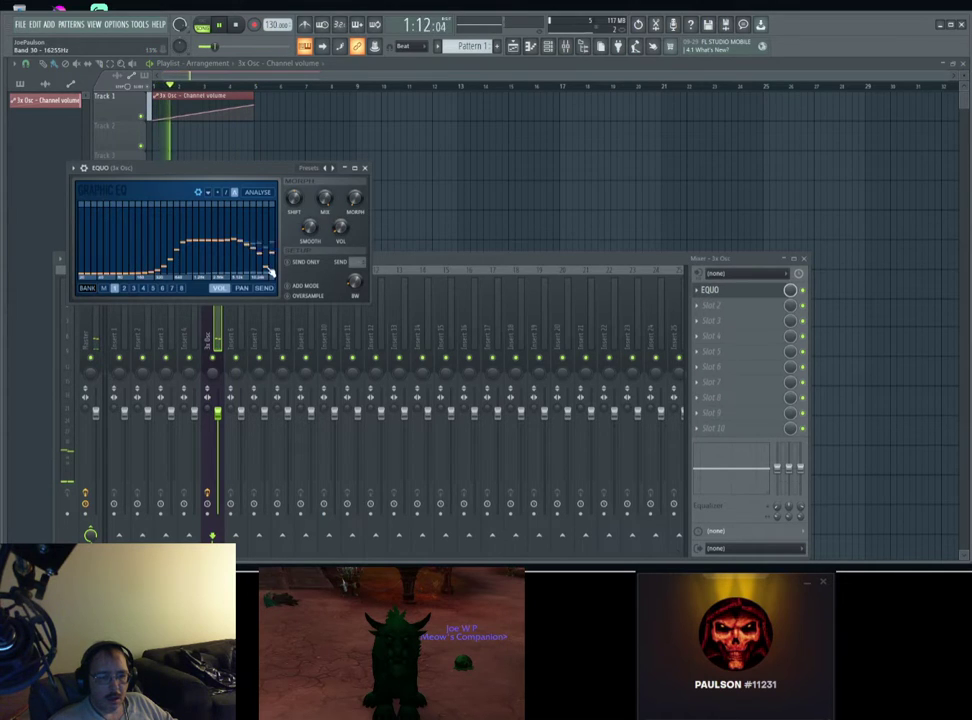
left_click_drag(268, 272, 168, 287)
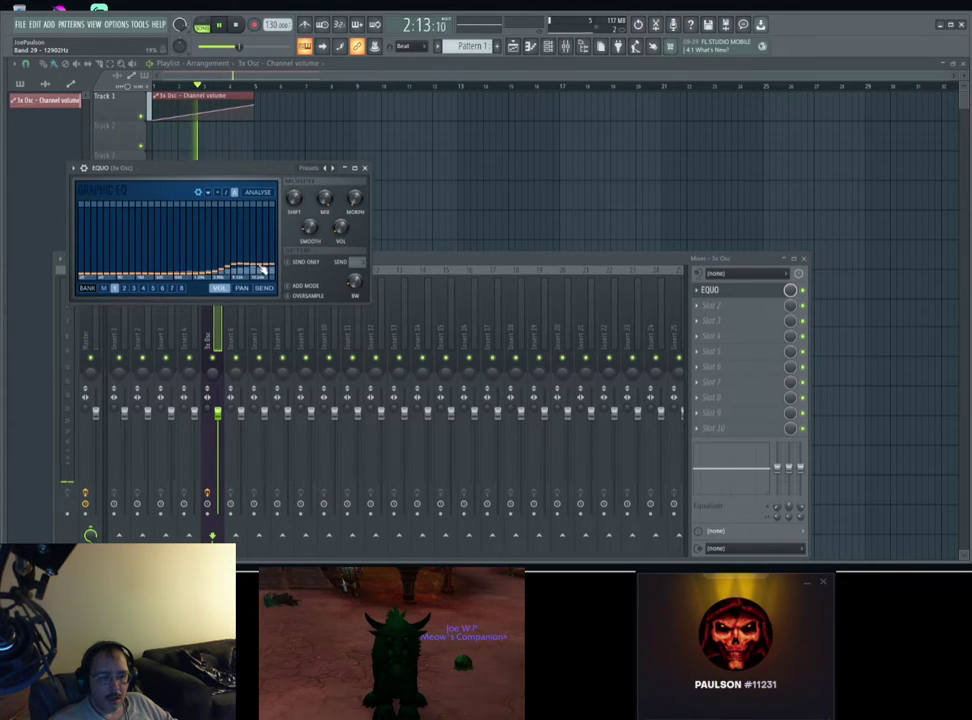
Step: Add Fruity Reeverb 2 to the second effect slot of the 3x Osc mixer track and return to the playlist
left_click(706, 305)
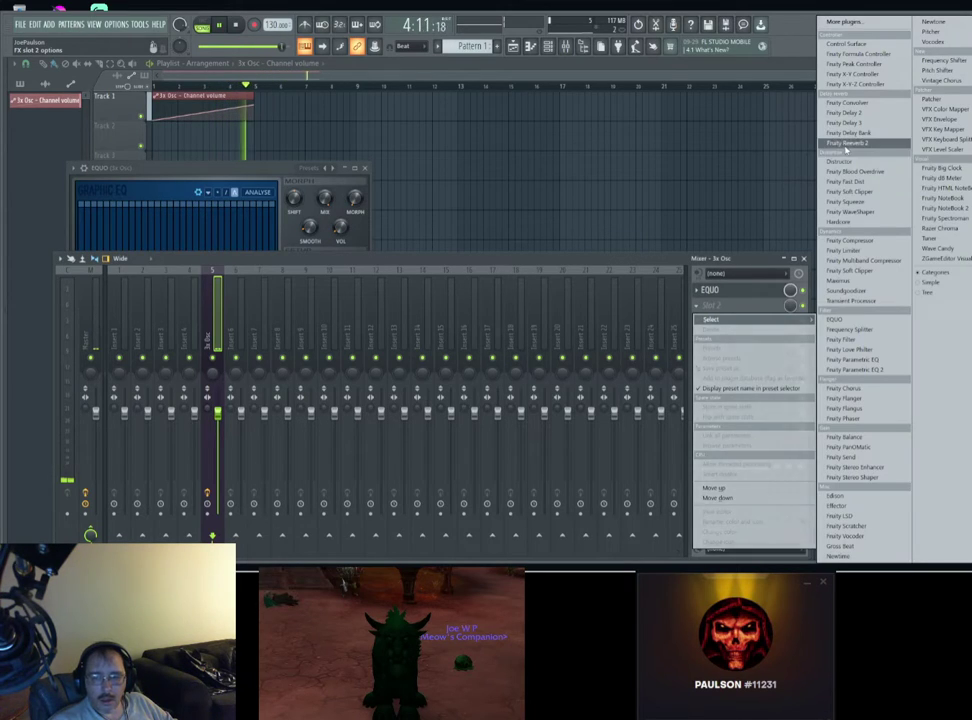
left_click(846, 148)
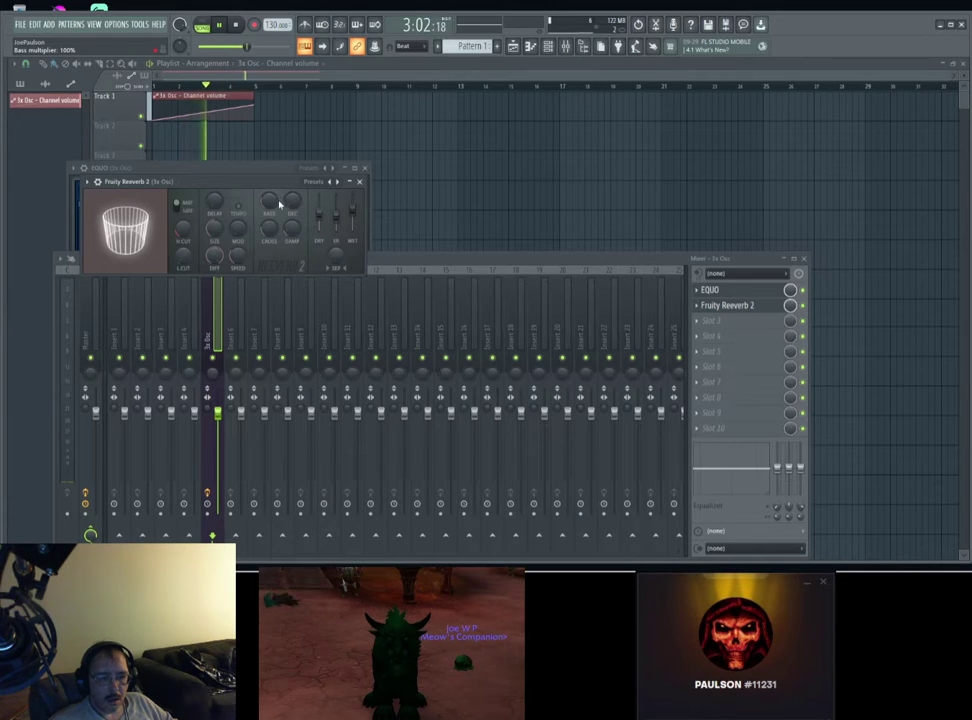
left_click(119, 117)
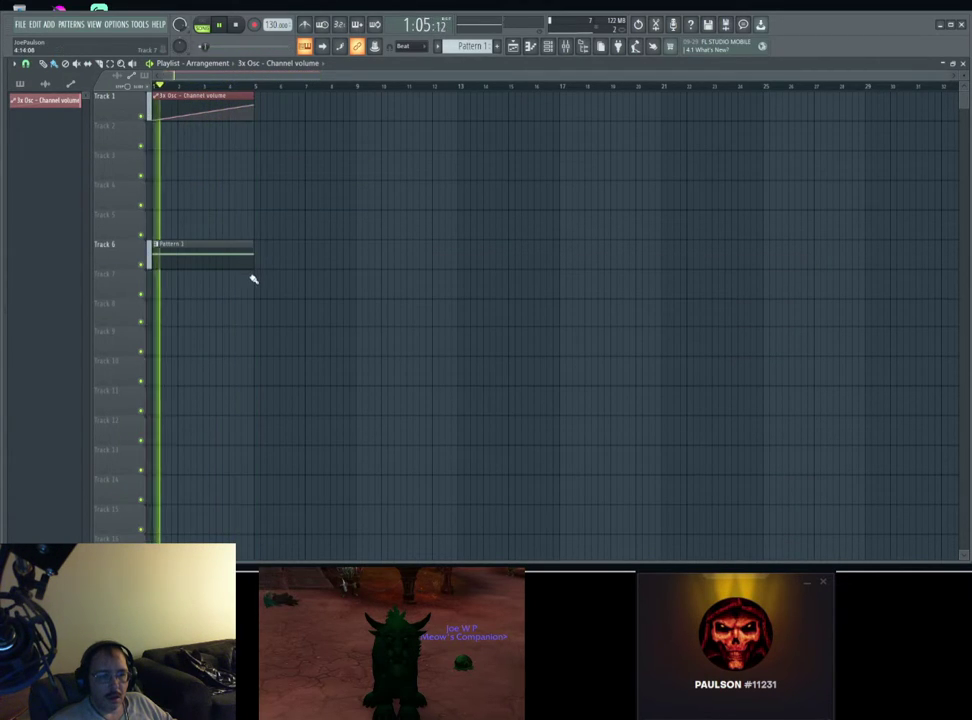
Step: Move the volume automation clip onto Track 6 over the Pattern 1 clip and consolidate that track into audio
left_click_drag(250, 297, 167, 232)
right_click(113, 241)
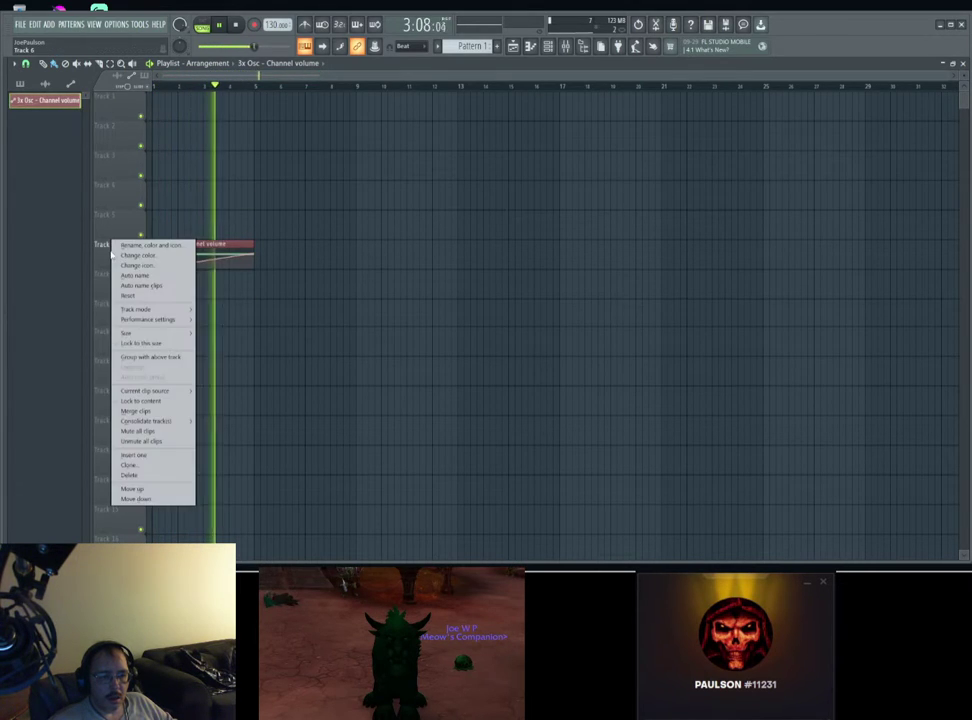
mouse_move(170, 421)
left_click(222, 421)
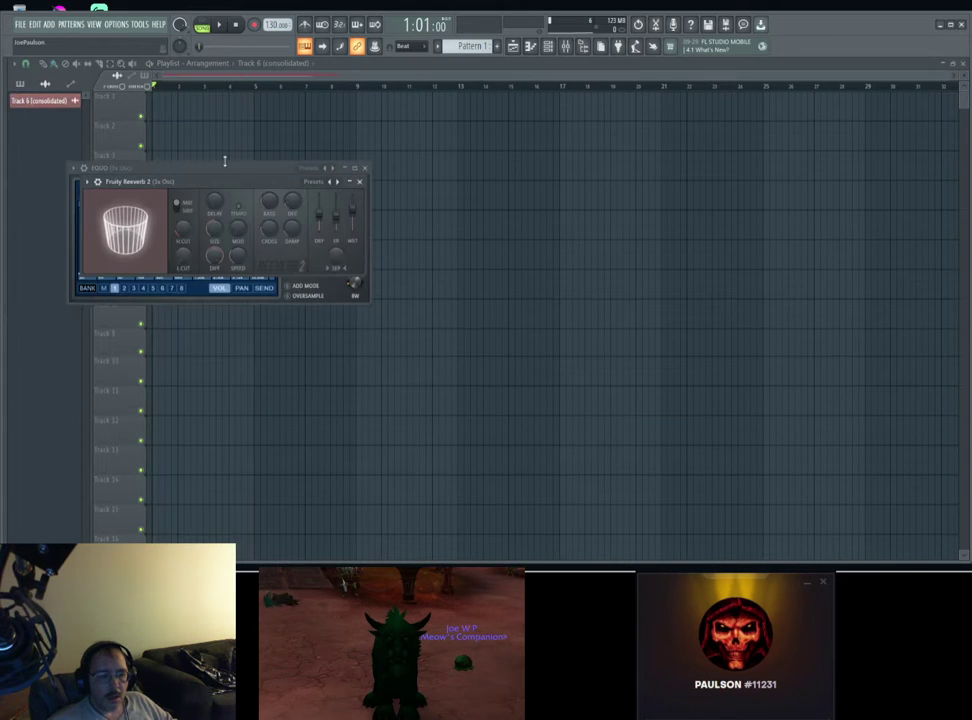
Step: Move the muted source pattern and automation clips from Track 7 to bar 1 of Track 1 and mute that track
left_click(128, 130)
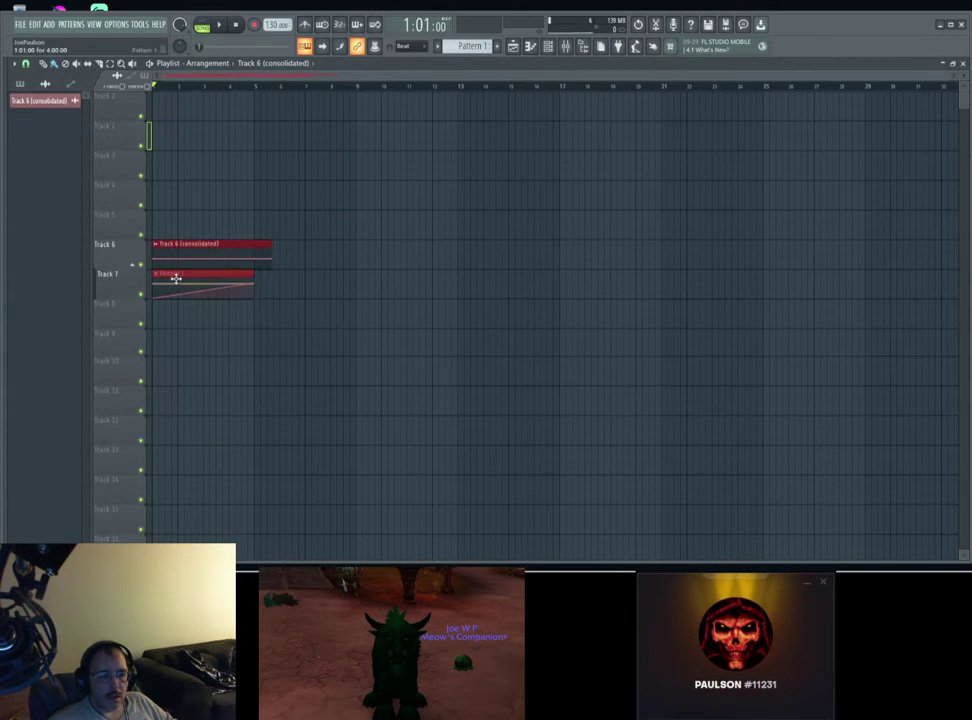
left_click_drag(169, 273, 165, 28)
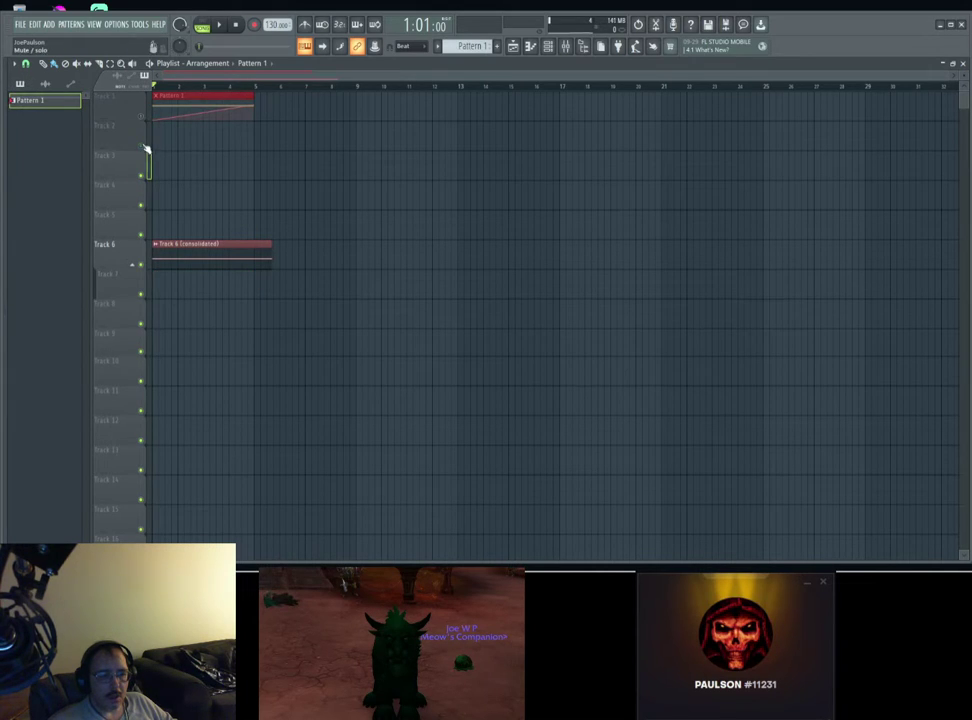
Step: Lay out four consecutive copies of the consolidated clip on Track 9 from bar 1 to bar 17, removing the excess tail
left_click_drag(174, 273, 457, 345)
key("space")
left_click_drag(551, 368, 383, 336)
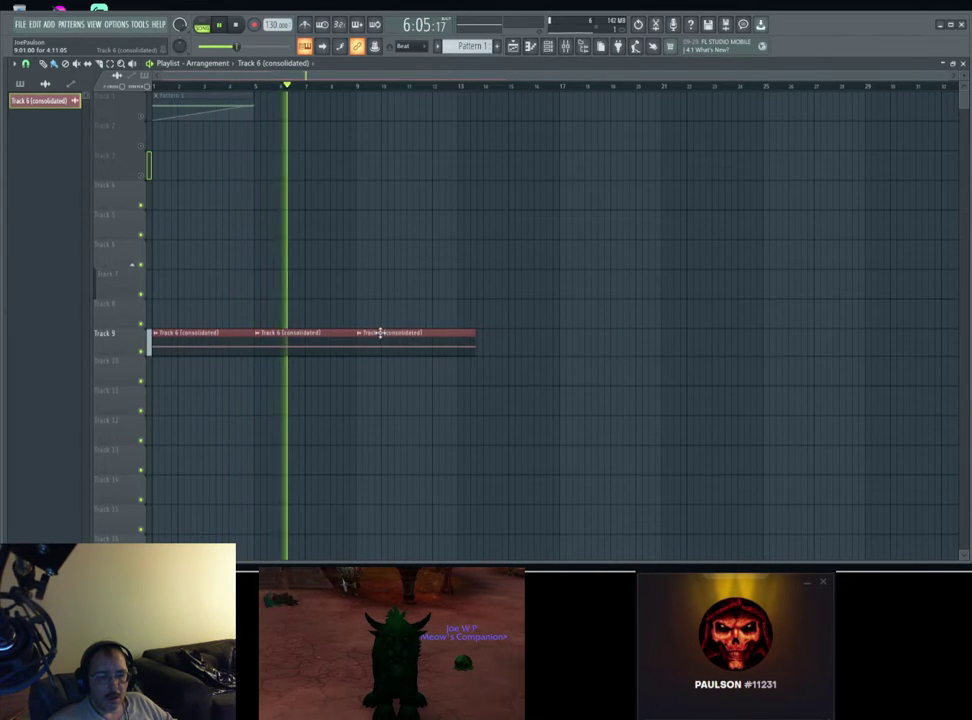
left_click_drag(584, 351, 482, 345)
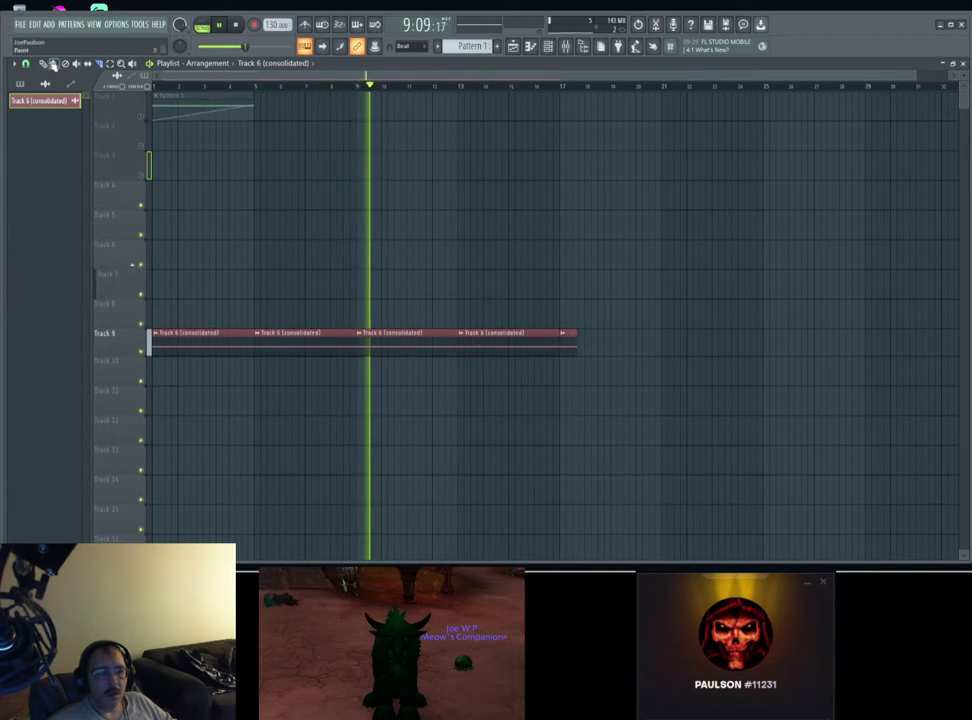
right_click(574, 351)
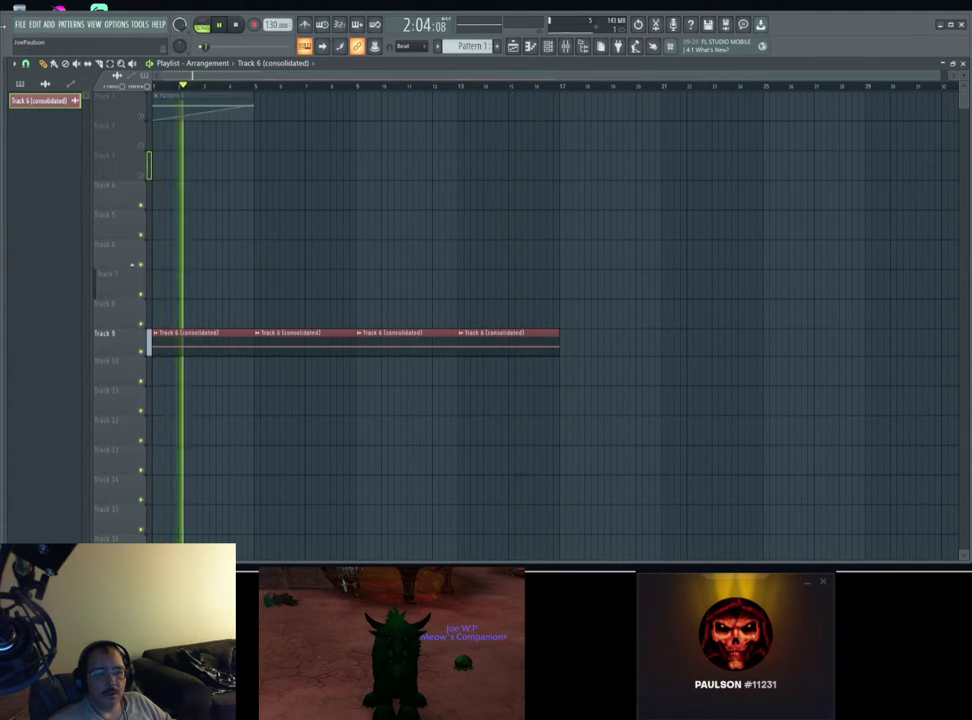
Step: Import the short voice sample at bar 2 of Track 11 and assign its channel to a free mixer track
mouse_move(28, 291)
left_click_drag(43, 188, 178, 404)
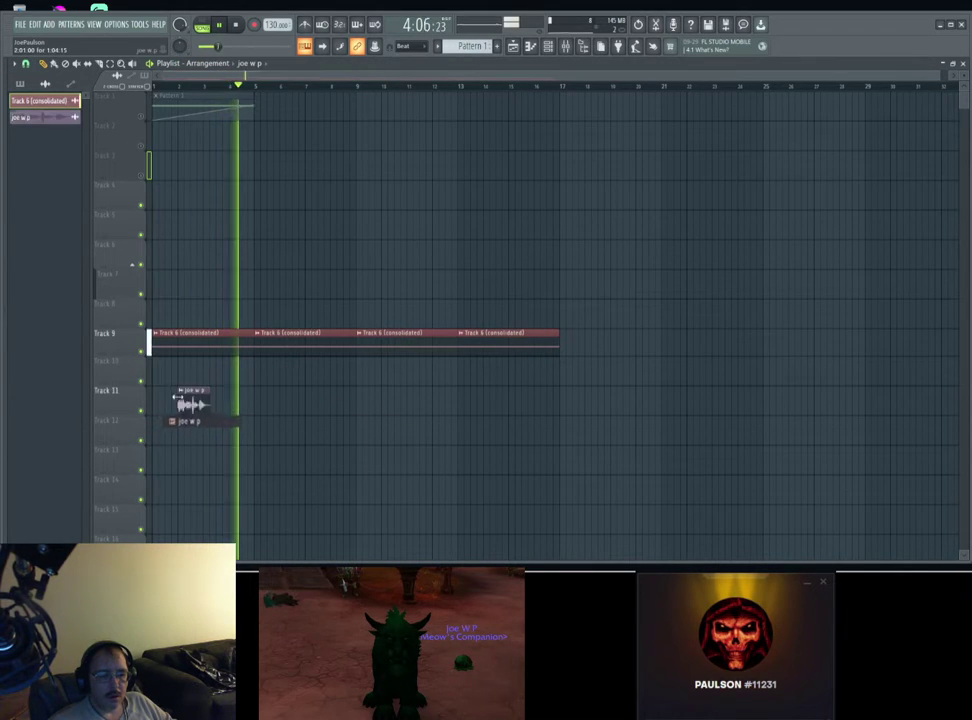
double_click(192, 402)
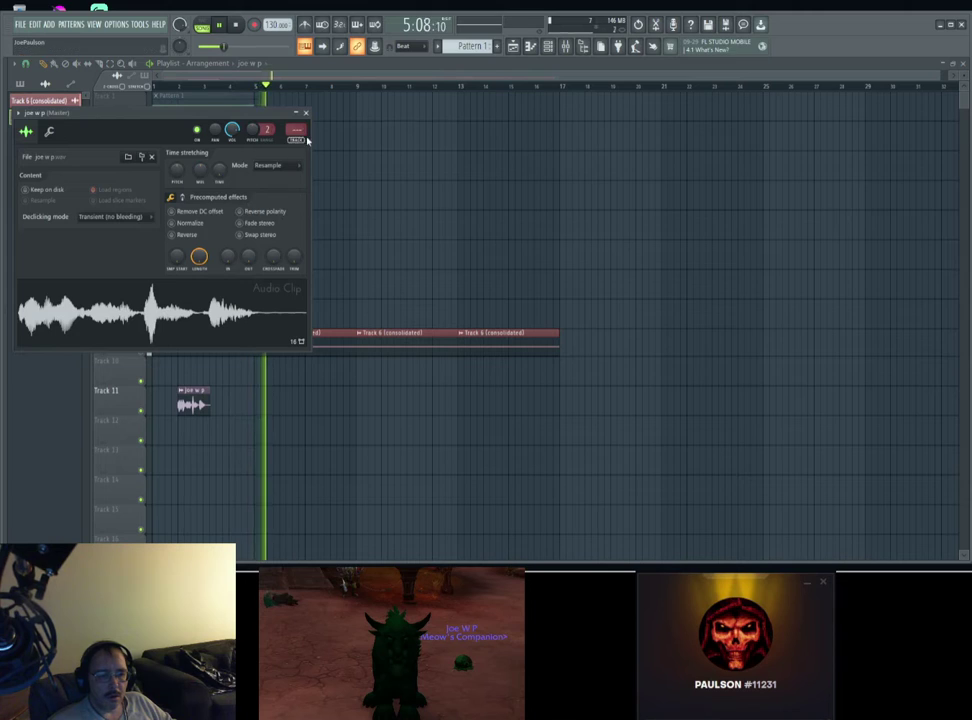
key("ctrl+l")
Step: Add EQUO to the first slot and Fruity Reeverb 2 to the second slot of the voice sample's mixer track
left_click(697, 291)
mouse_move(737, 299)
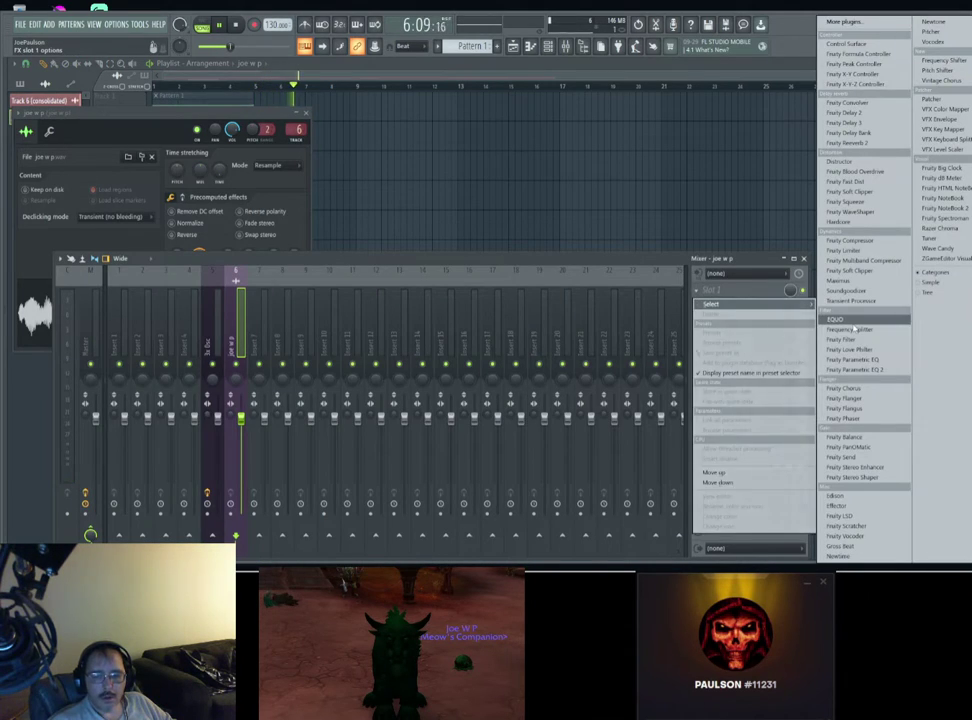
left_click(834, 310)
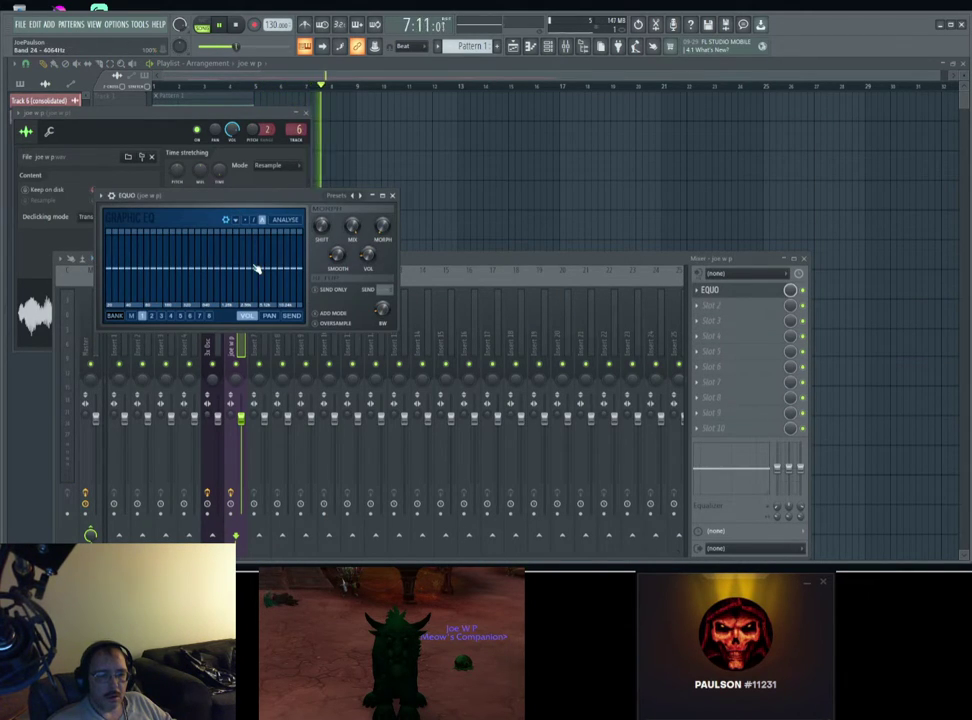
left_click(712, 306)
left_click(862, 143)
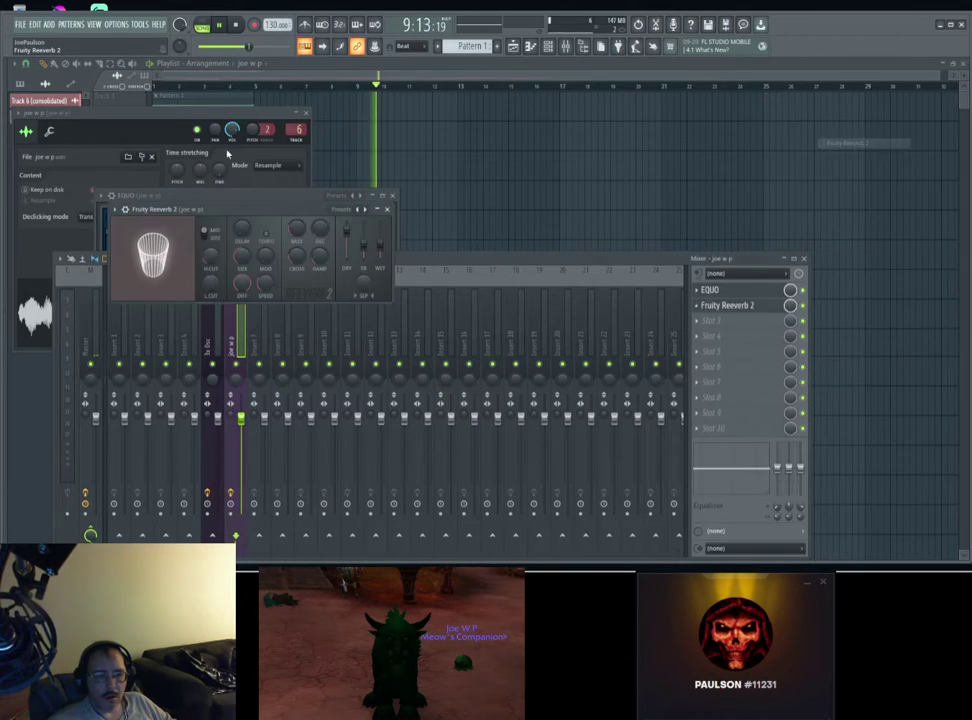
Step: Lower the dry level of the voice sample's reverb and reshape its EQUO band curve while playing the song
key("space")
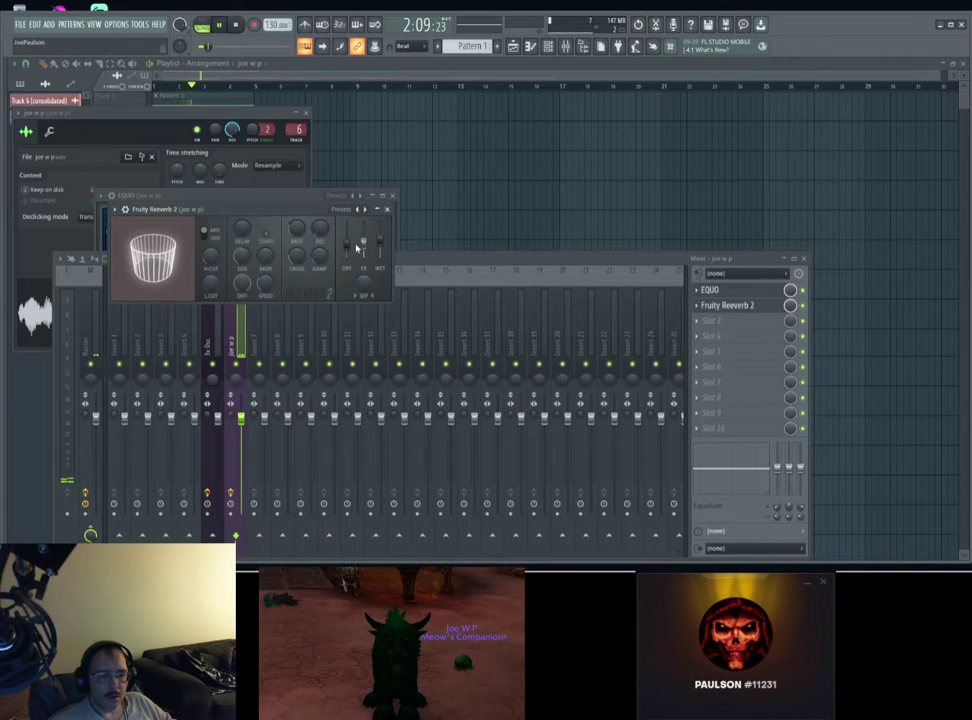
left_click(715, 291)
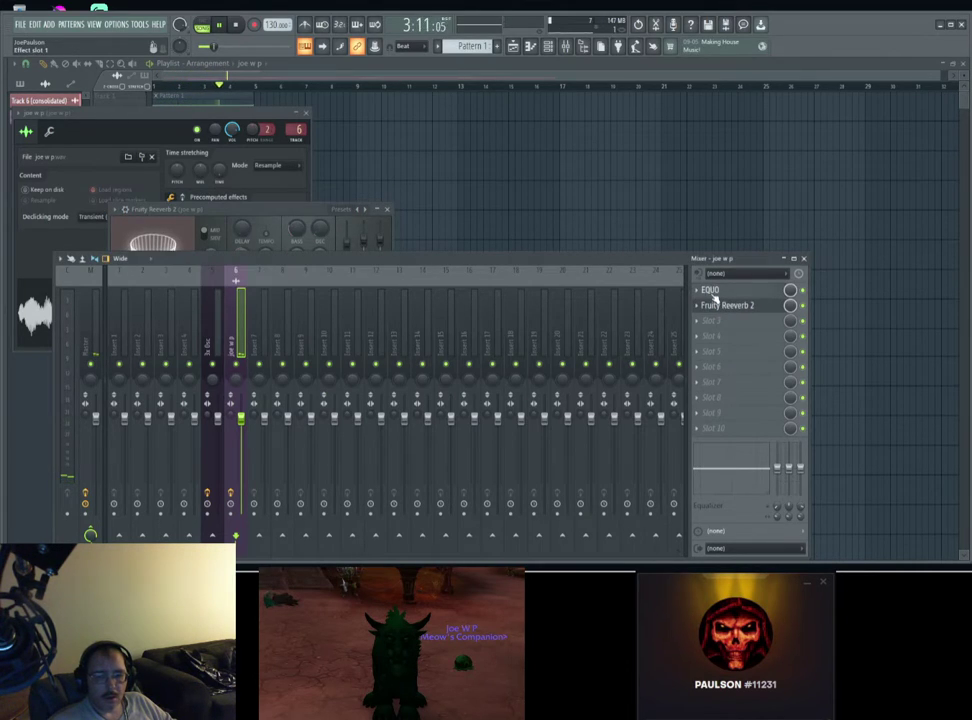
left_click(712, 291)
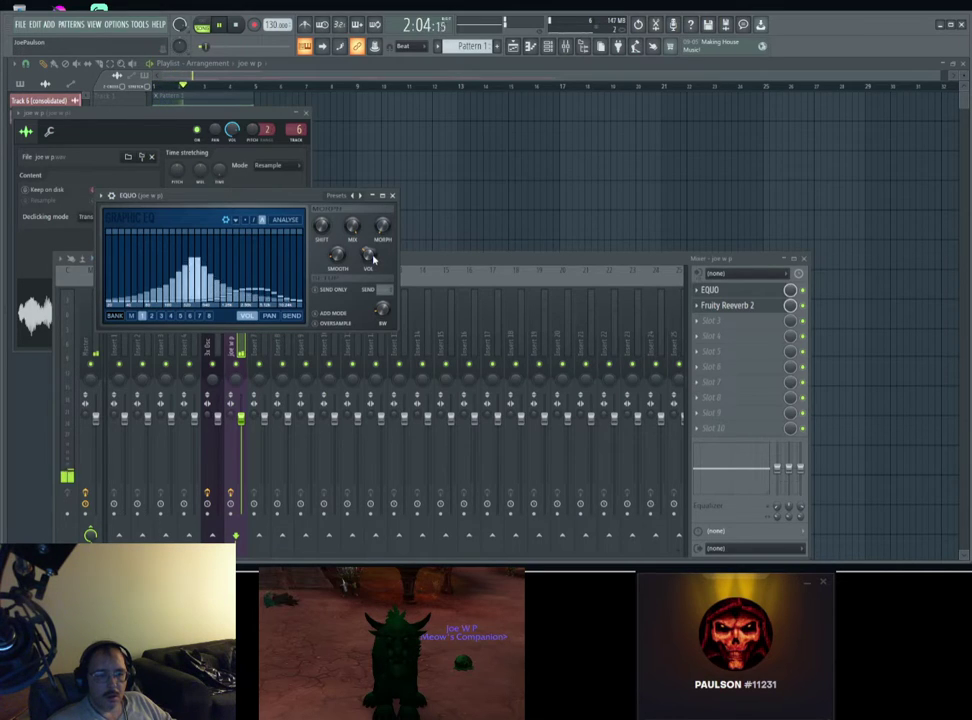
key("Escape")
key("Escape")
key("Escape")
key("Escape")
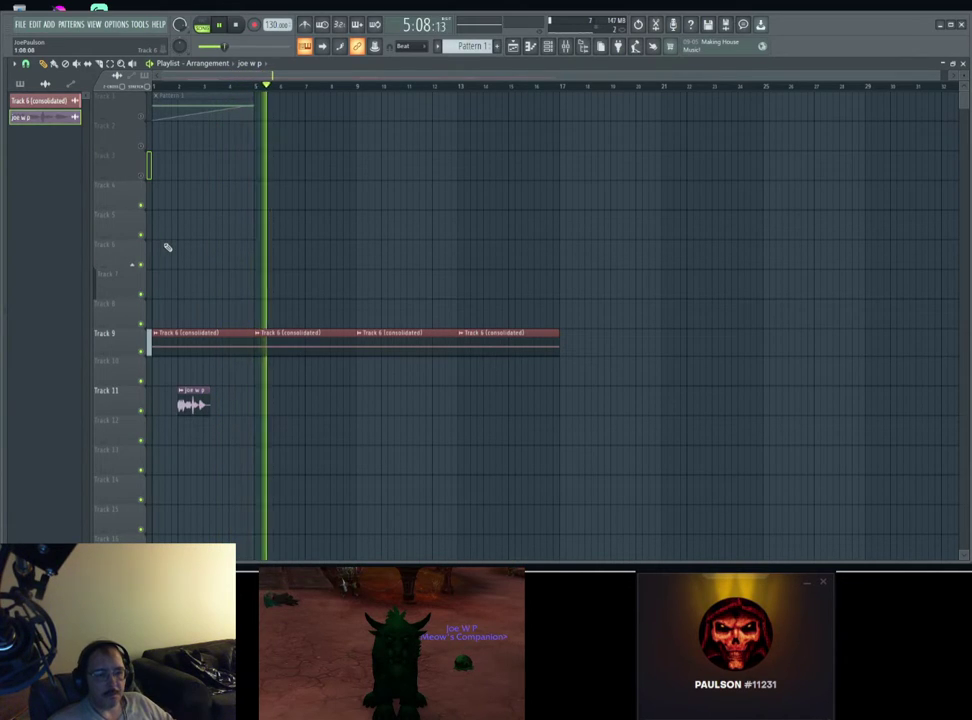
key("space")
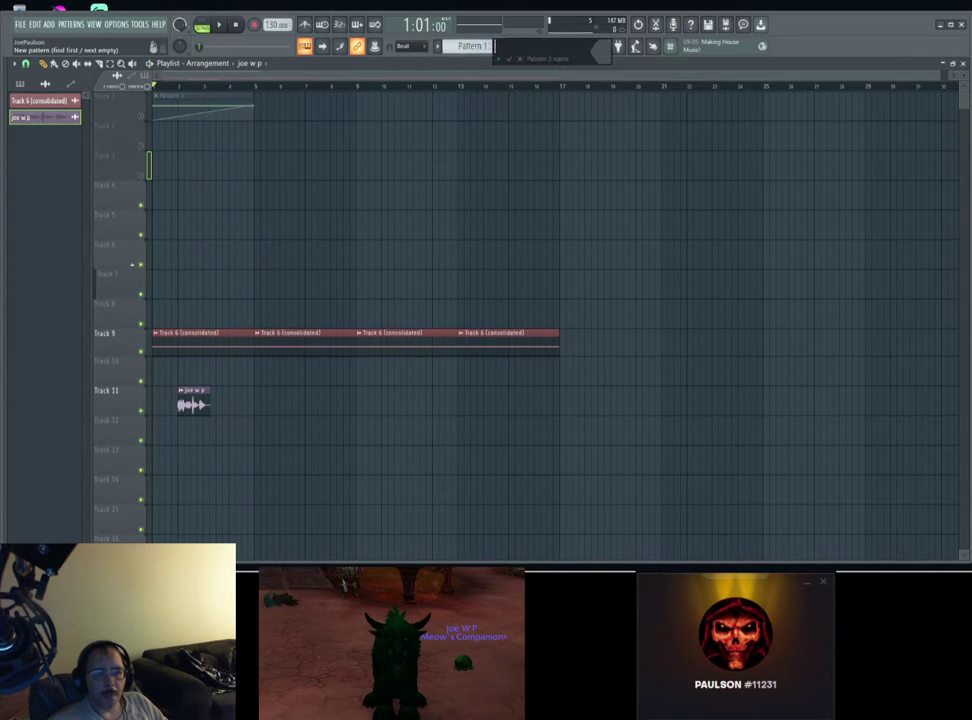
Step: Create a new empty pattern, Pattern 2, and add a Sytrus channel to the channel rack
left_click(497, 46)
left_click(548, 46)
left_click(28, 150)
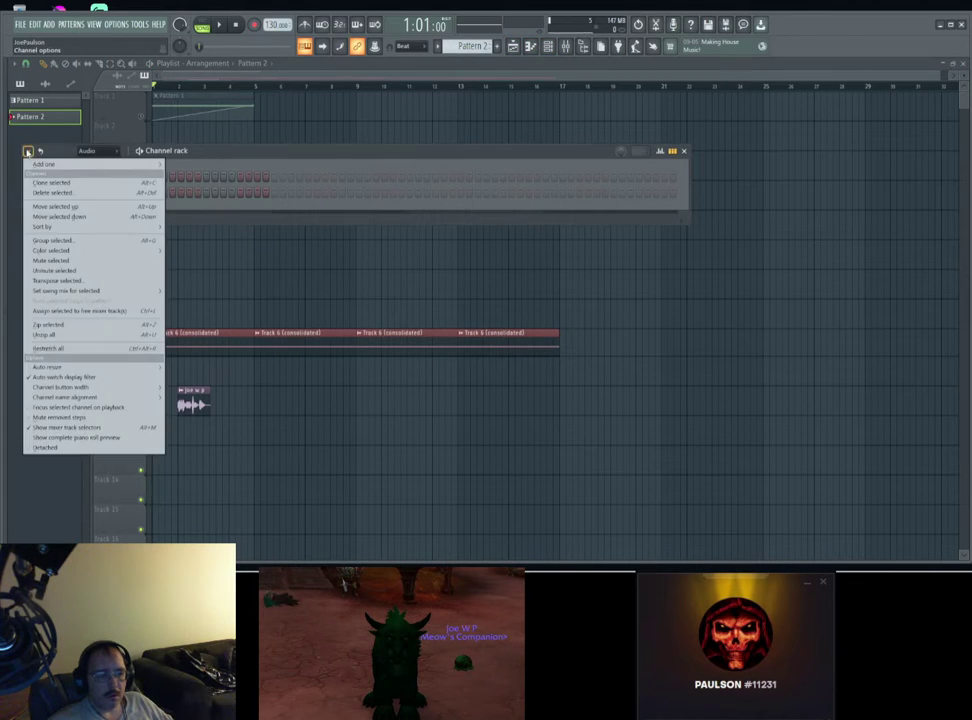
mouse_move(44, 163)
left_click(191, 527)
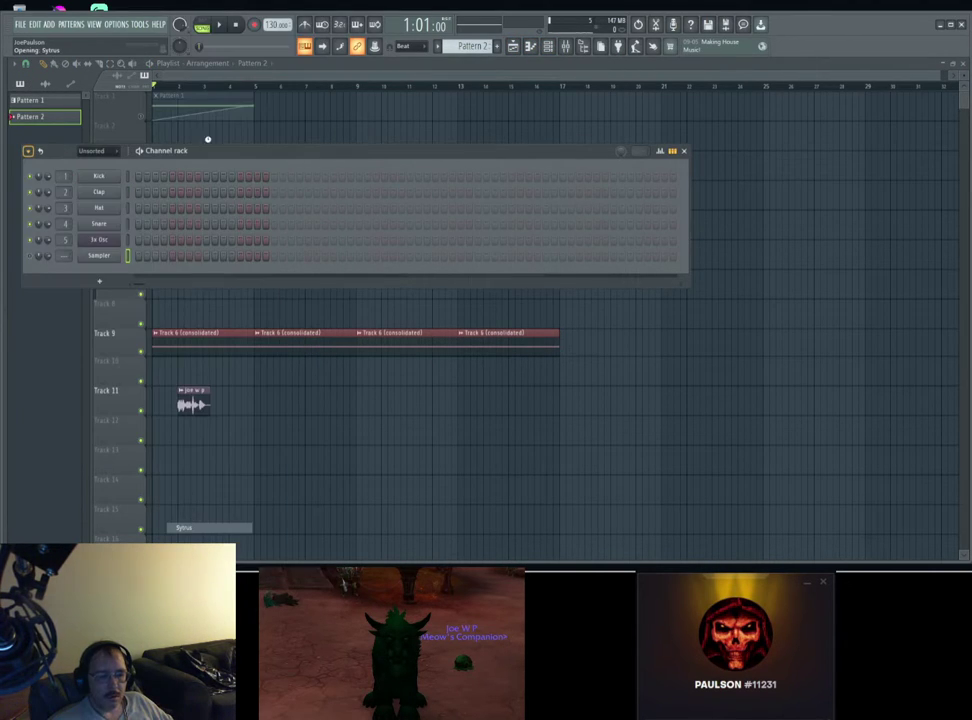
Step: Load the Blown bottle preset into Sytrus and close the plugin
left_click(41, 127)
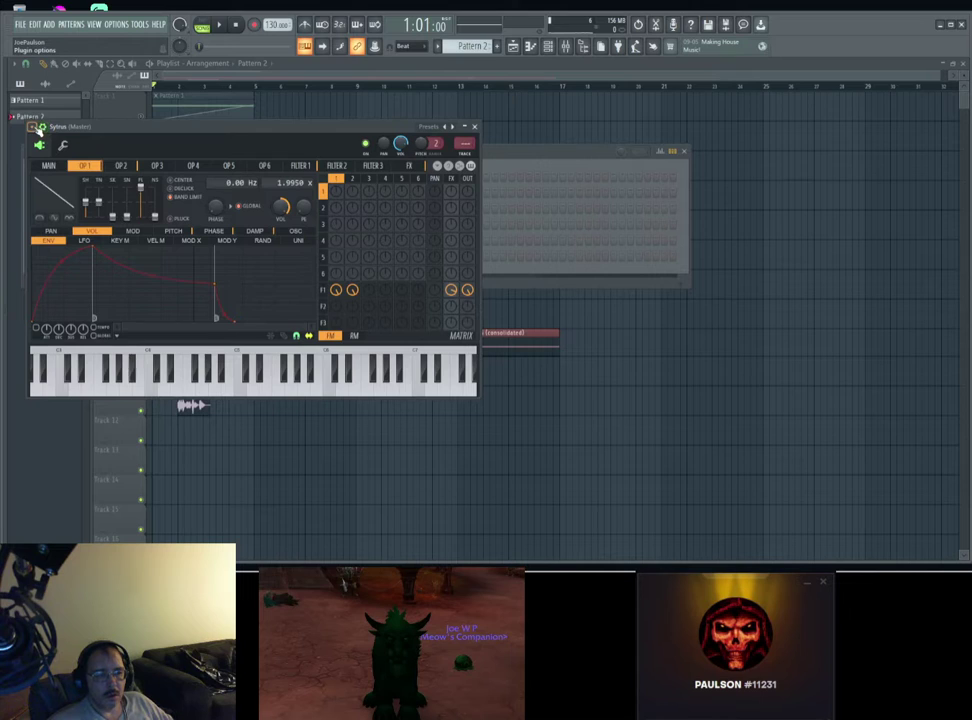
left_click(38, 128)
mouse_move(60, 157)
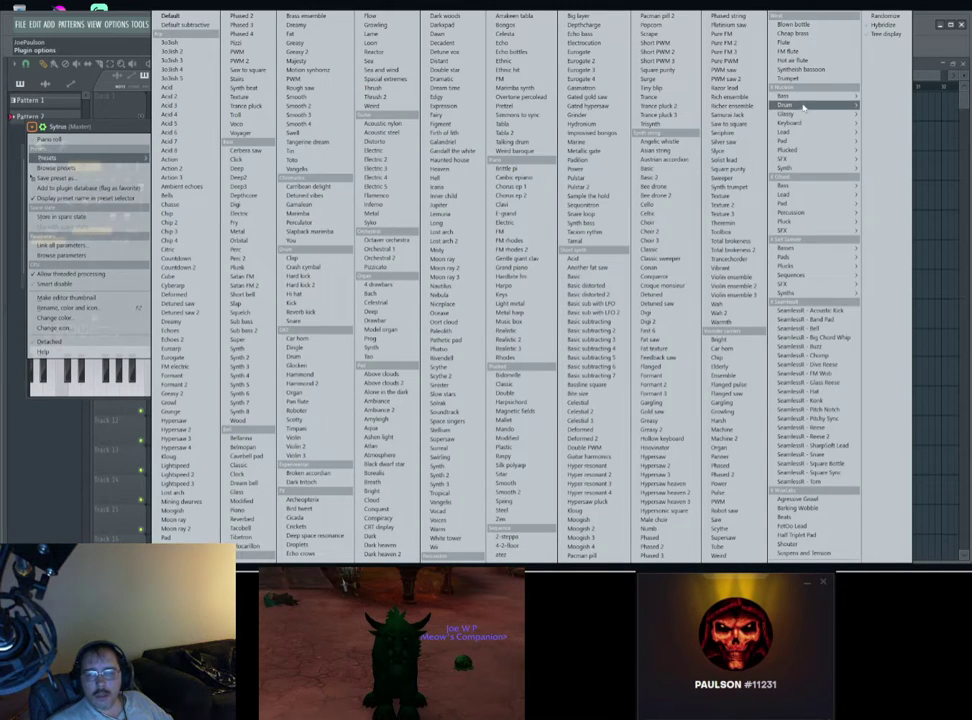
left_click(802, 28)
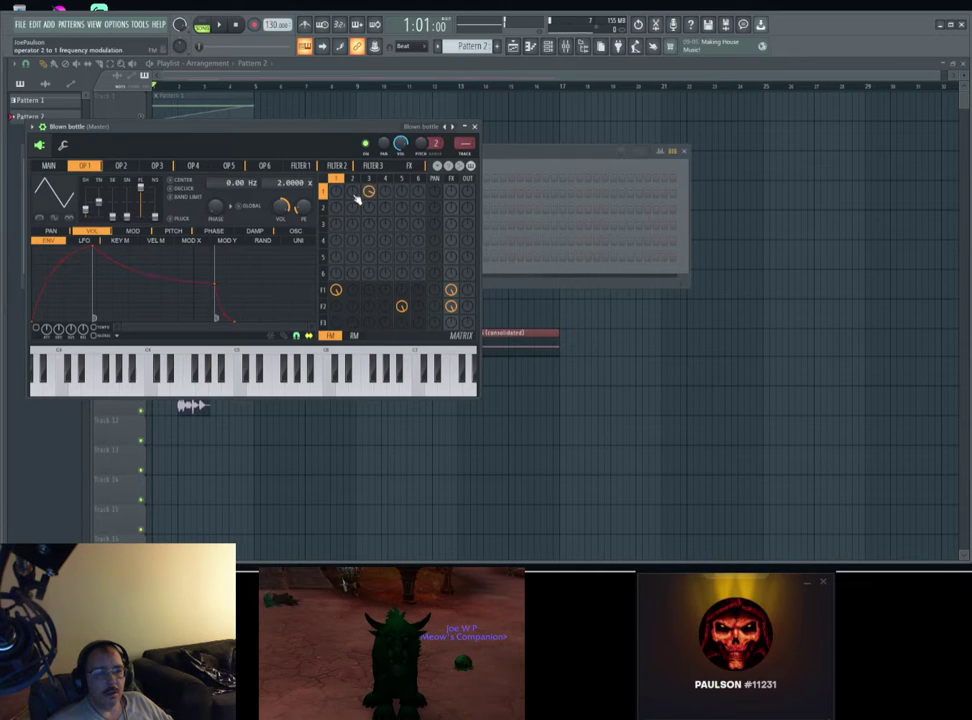
key("Escape")
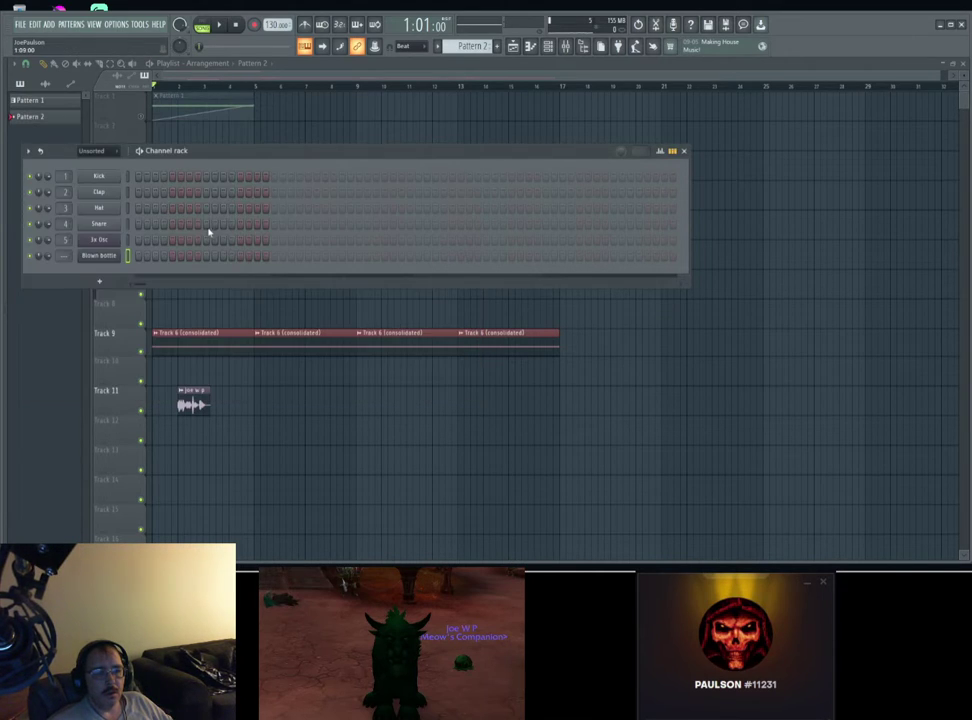
Step: Write a one-bar A4 note at bar 1 of the Blown bottle channel and place Pattern 2 at bar 1 of Track 13
right_click(117, 255)
left_click(158, 257)
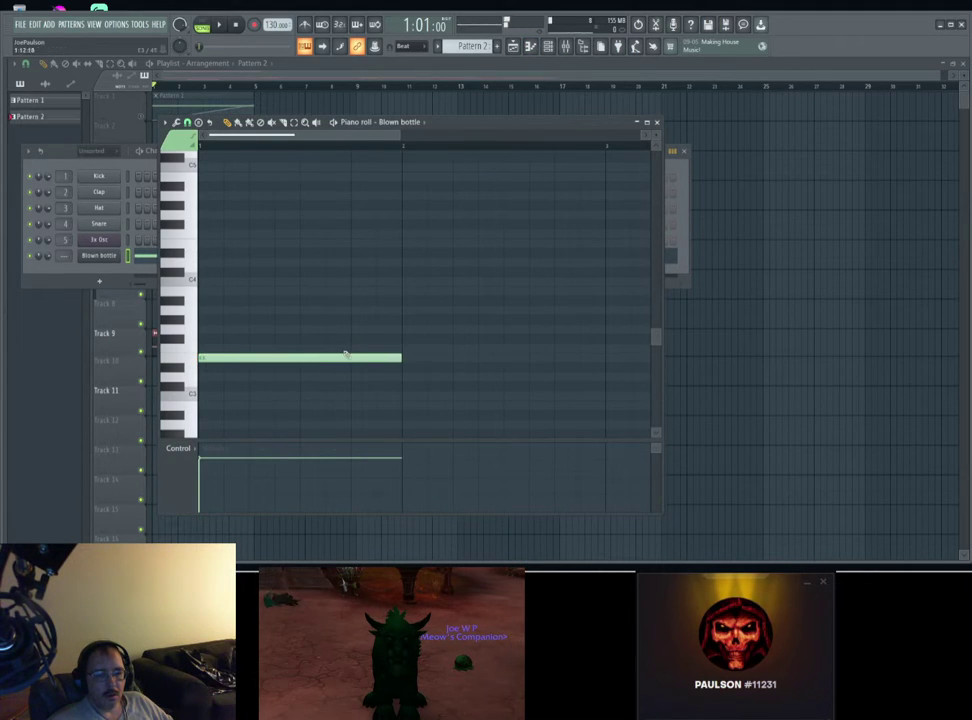
left_click(381, 350)
right_click(381, 350)
left_click_drag(365, 357, 343, 193)
key("Escape")
key("Escape")
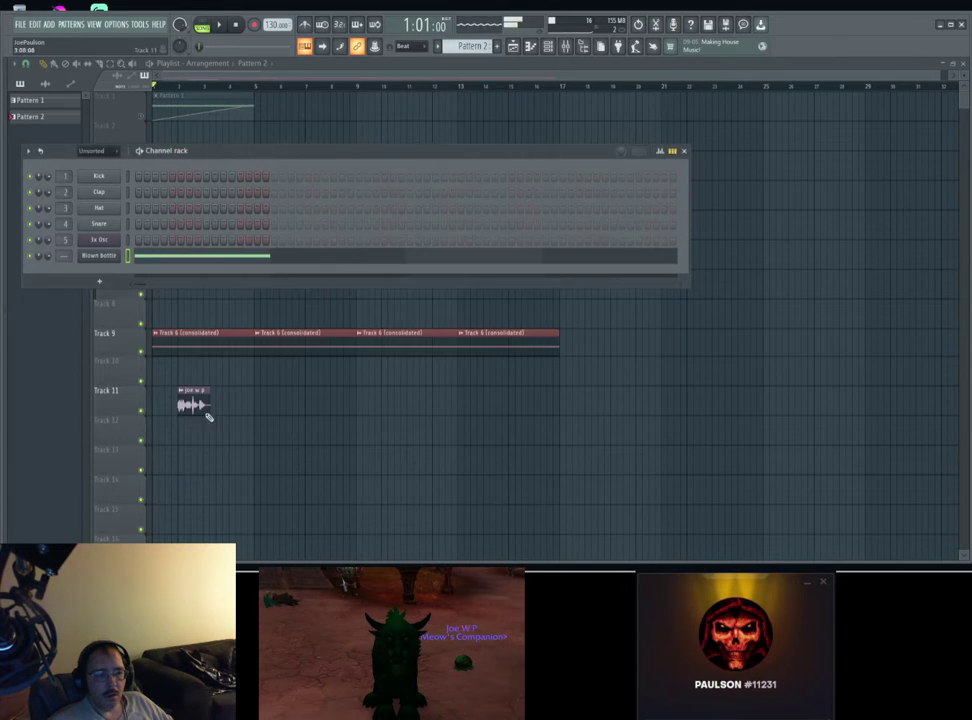
key("space")
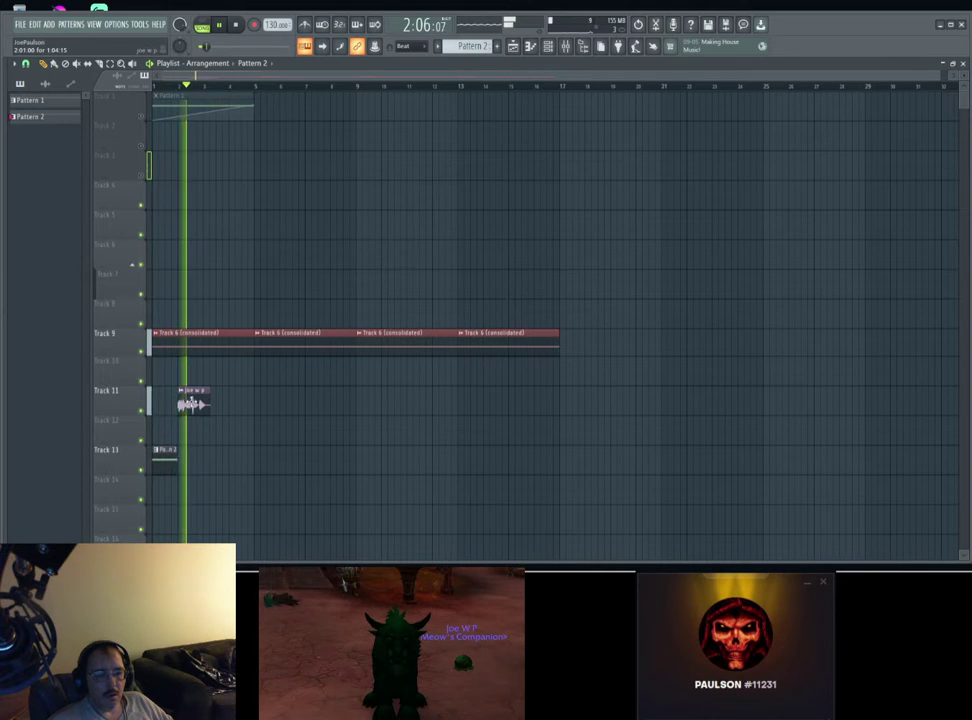
key("space")
Step: Assign the Blown bottle channel to a free mixer track
left_click(549, 47)
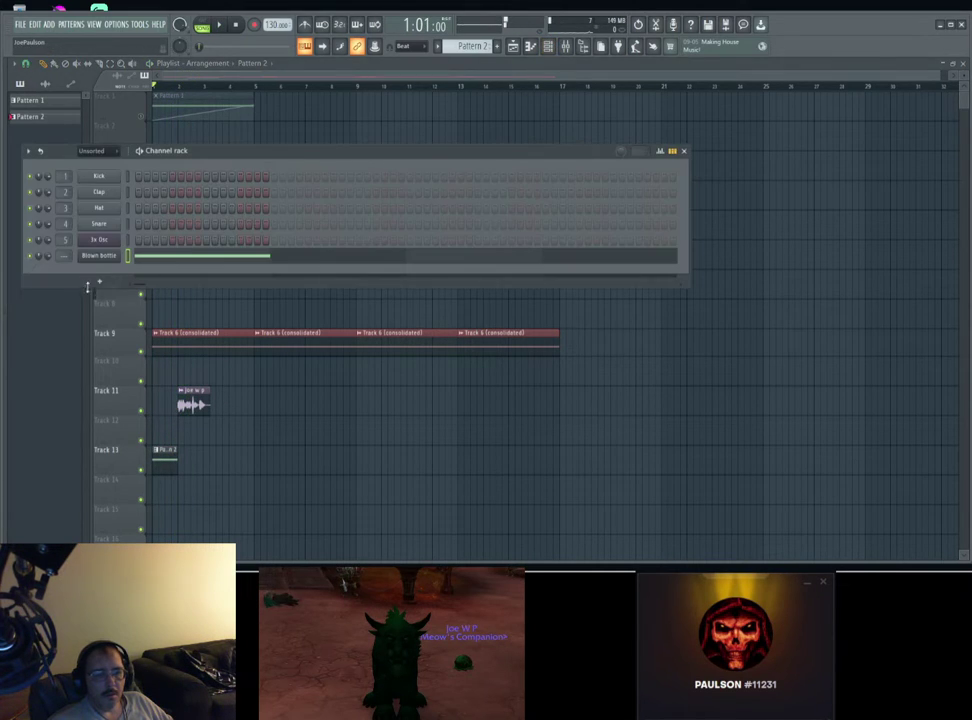
left_click(97, 256)
left_click(44, 134)
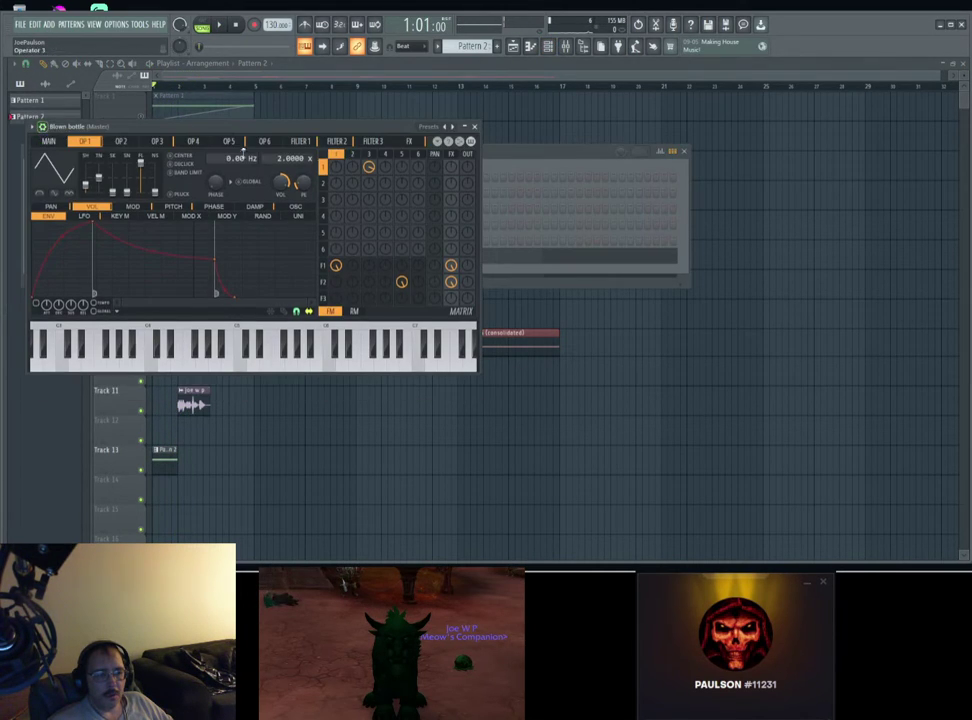
key("alt+F8")
key("alt+F8")
left_click(43, 128)
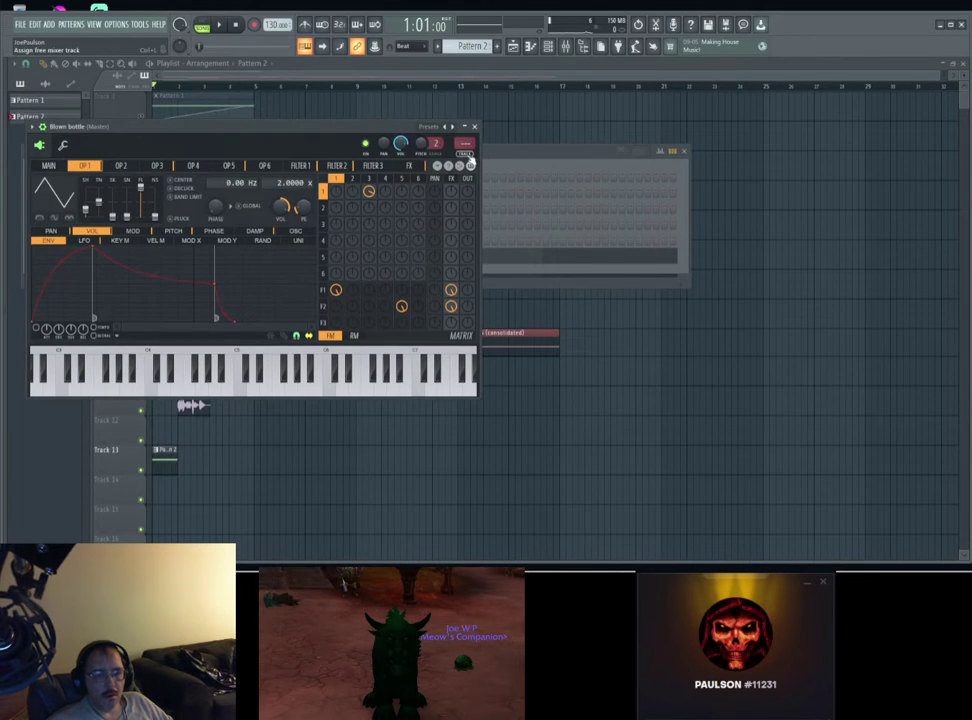
key("ctrl+l")
Step: Add EQUO to the first effect slot of the Blown bottle mixer track and close the open windows
left_click(701, 293)
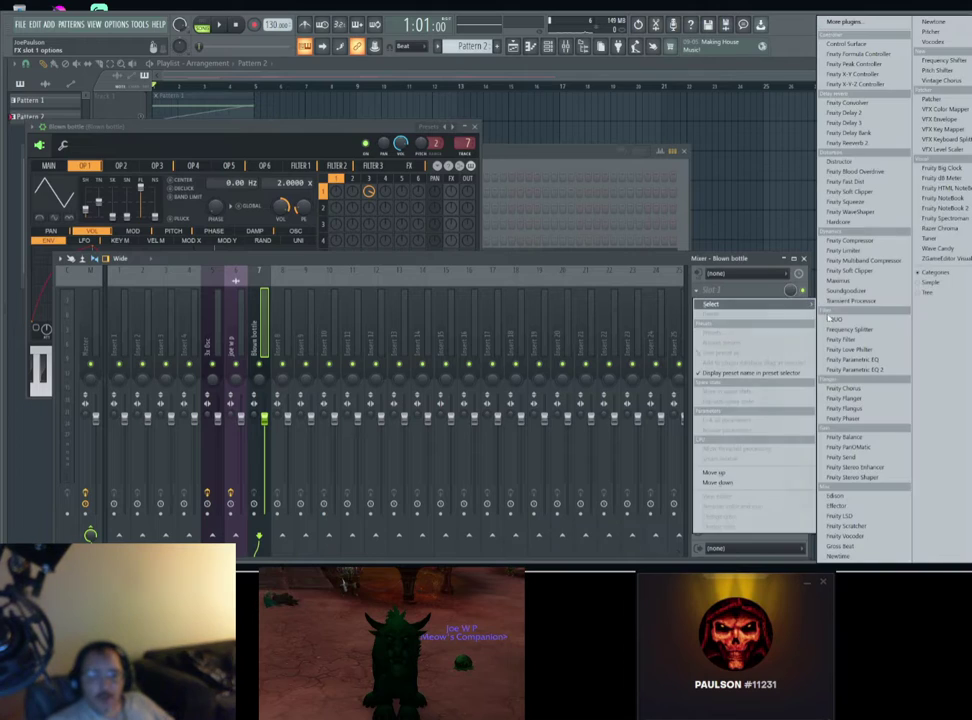
left_click(840, 319)
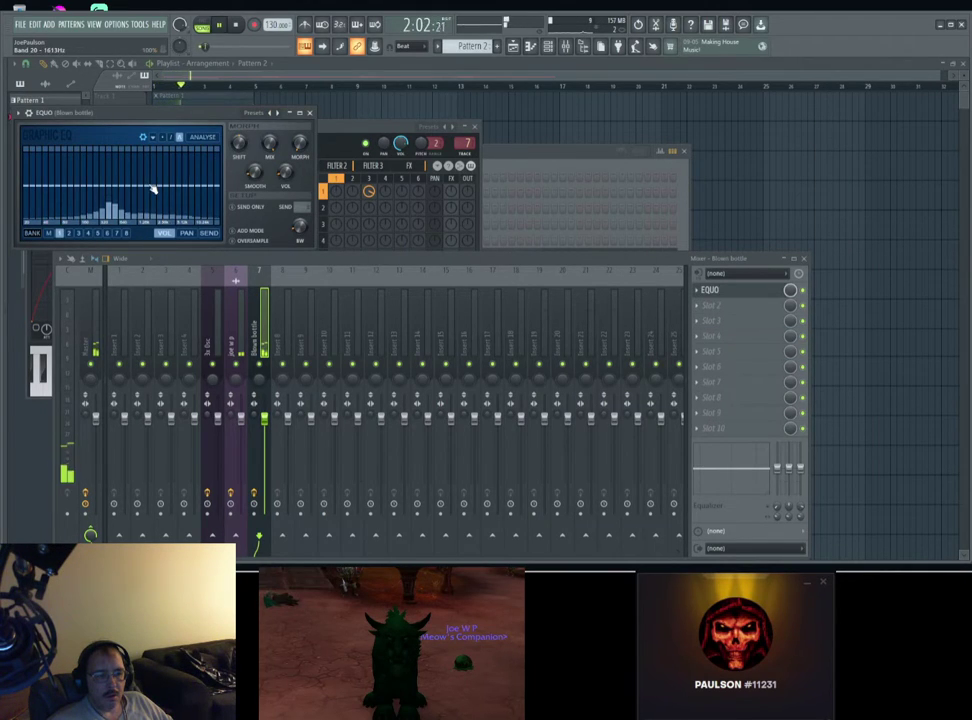
key("Escape")
key("Escape")
key("Escape")
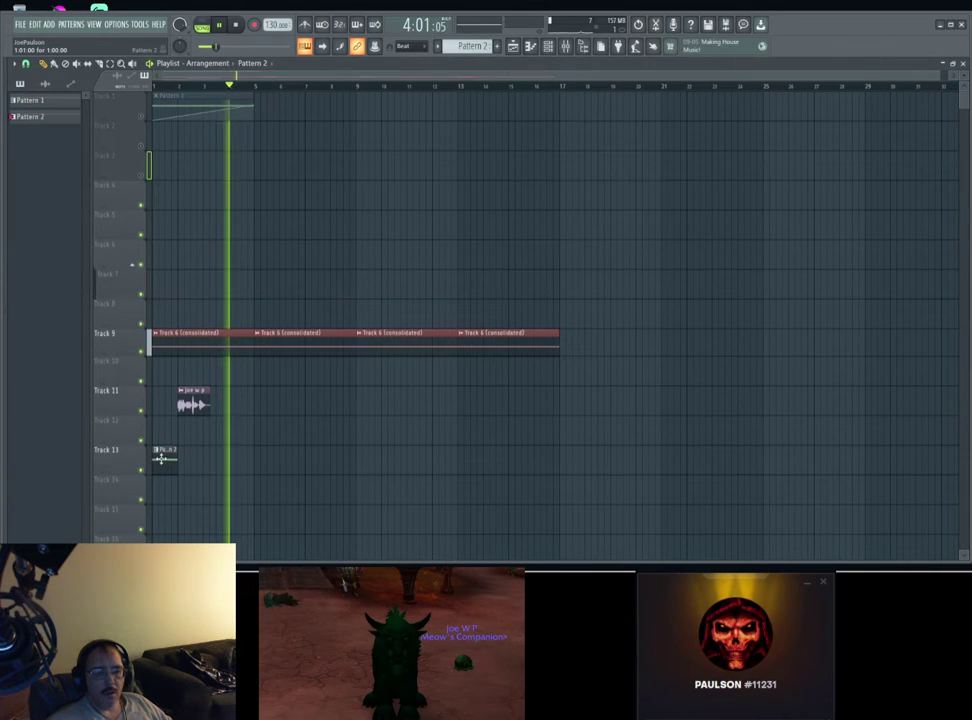
Step: Place further Pattern 2 clips on Track 13 at bars 5, 9 and 13
left_click(256, 452)
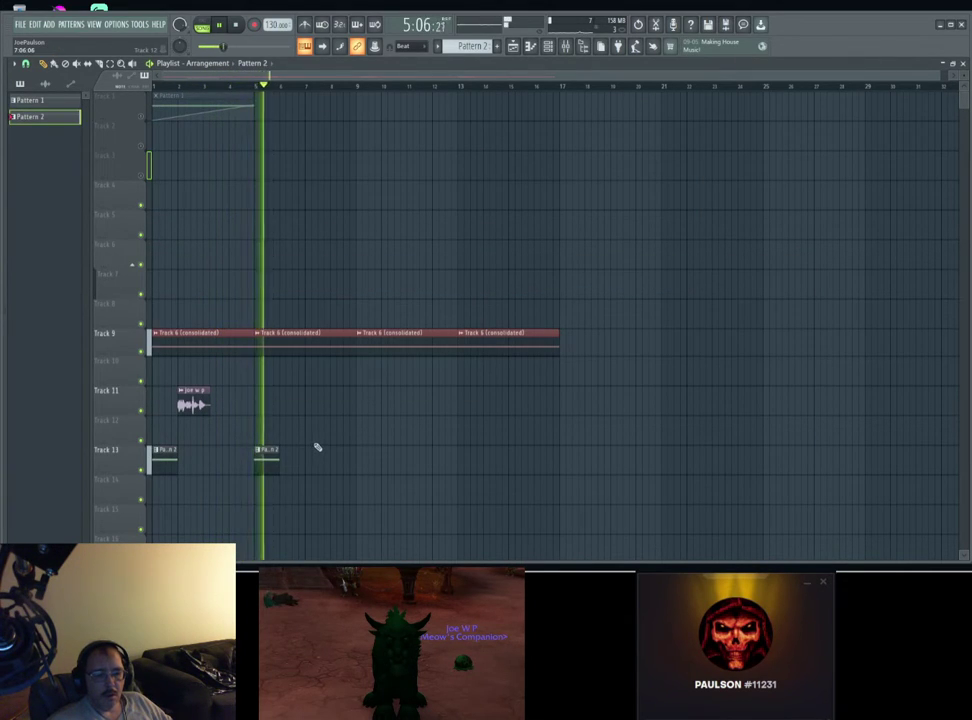
left_click(362, 455)
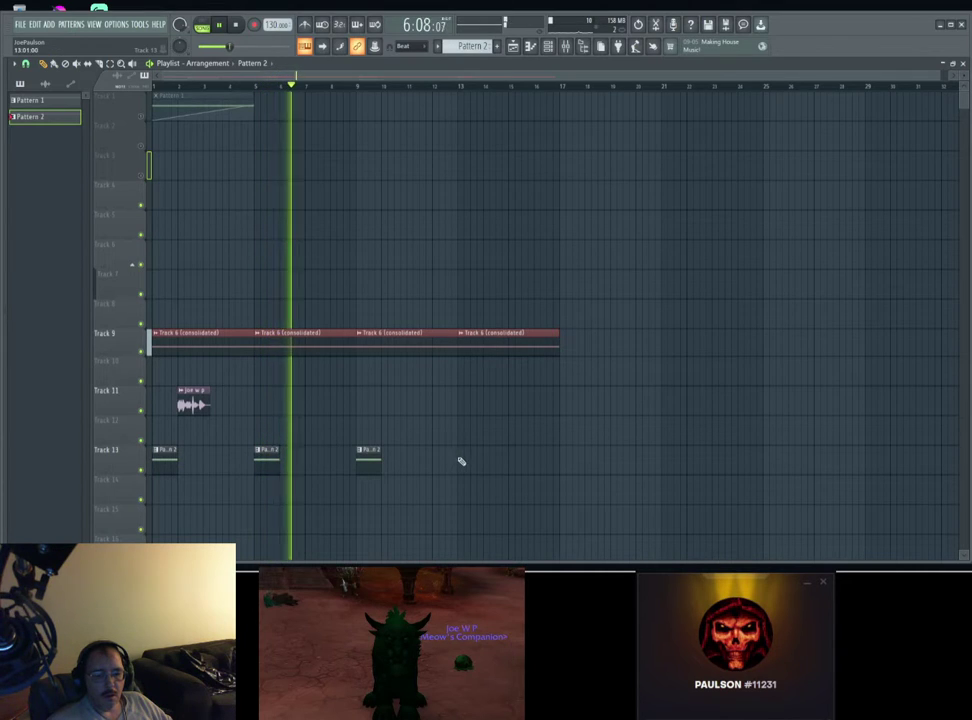
left_click(460, 455)
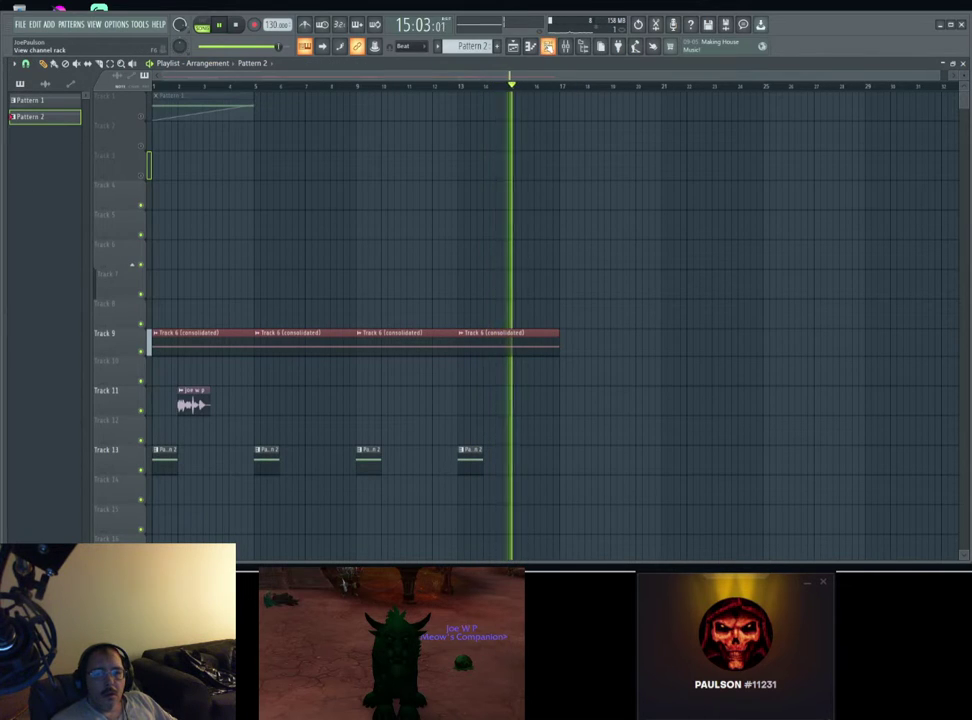
Step: Clone the Blown bottle channel in the channel rack
left_click(549, 47)
right_click(93, 256)
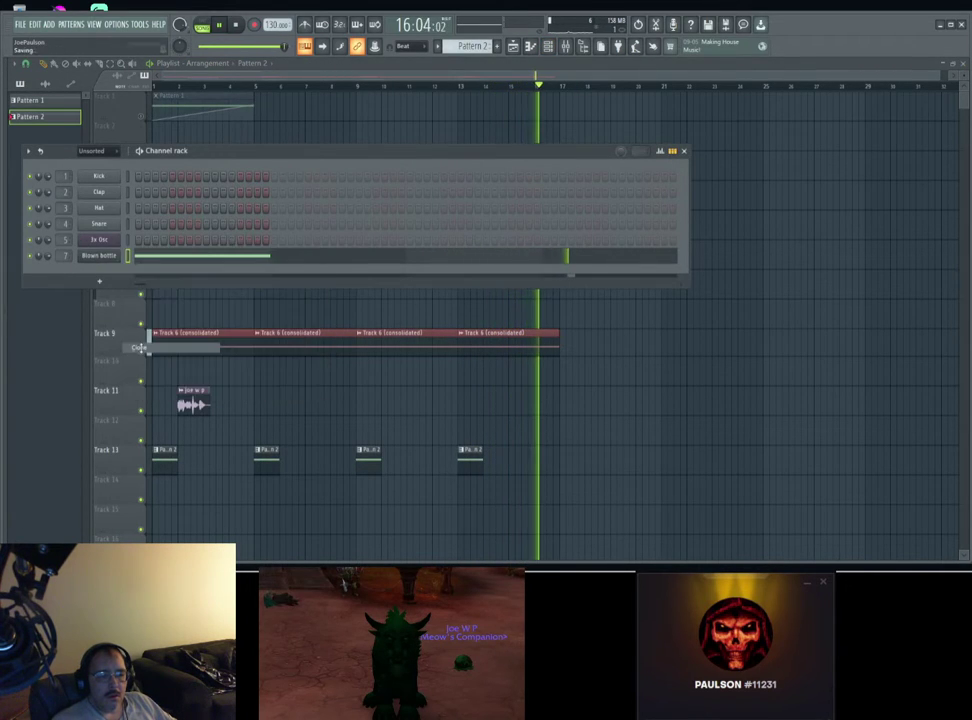
left_click(95, 257)
key("Escape")
Step: Write half-bar notes for Blown bottle #2 on the second beat: C5 in bars 2 and 3, B4 in bar 4
right_click(104, 272)
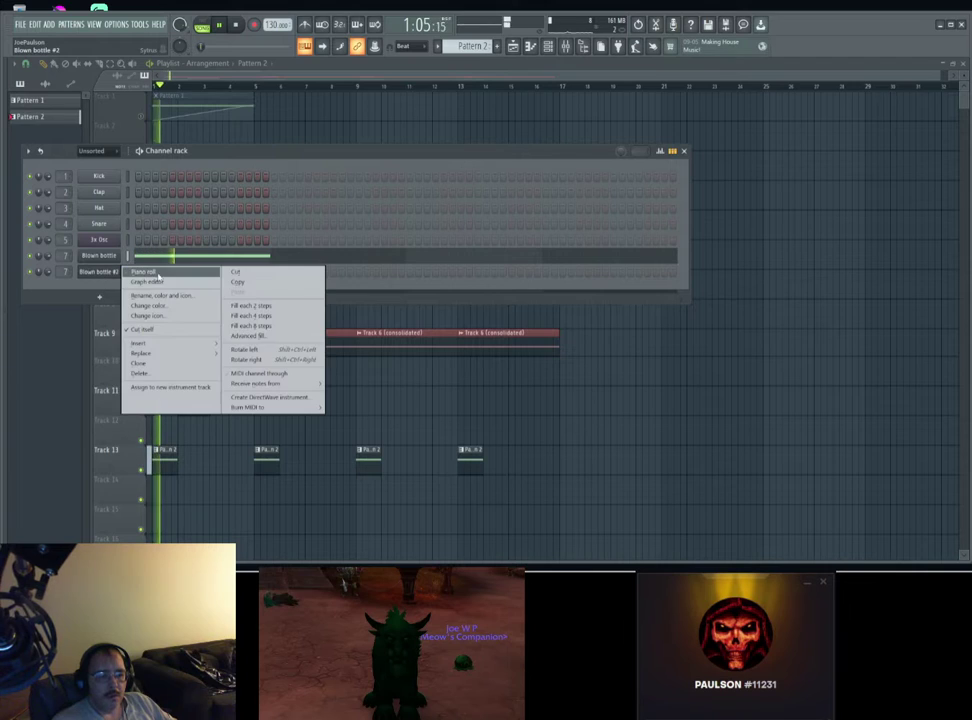
left_click(157, 273)
left_click_drag(408, 167, 566, 170)
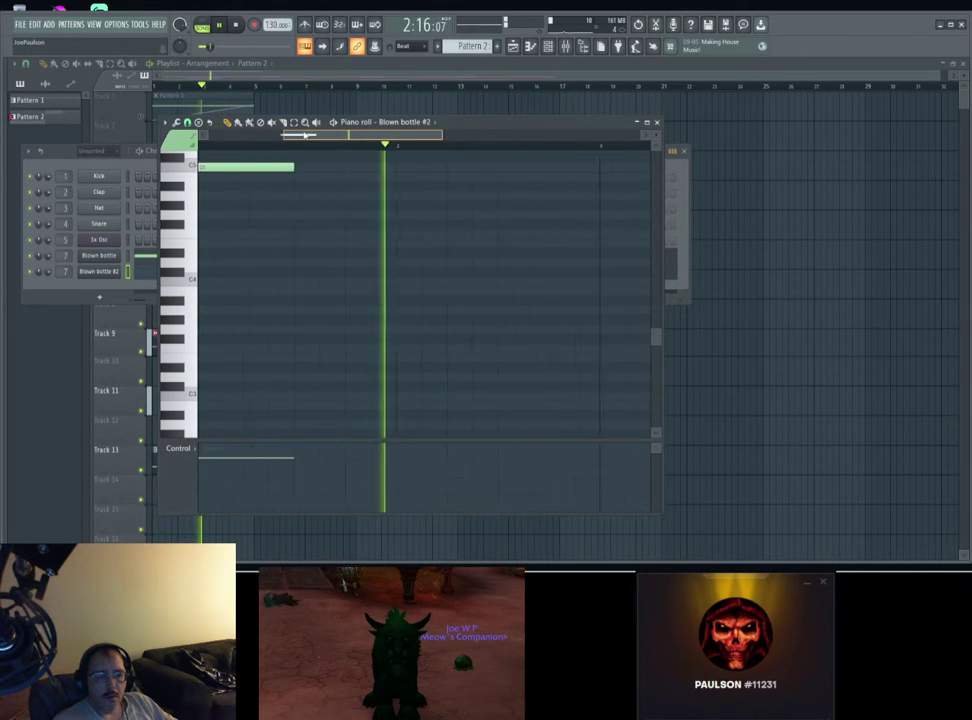
key("space")
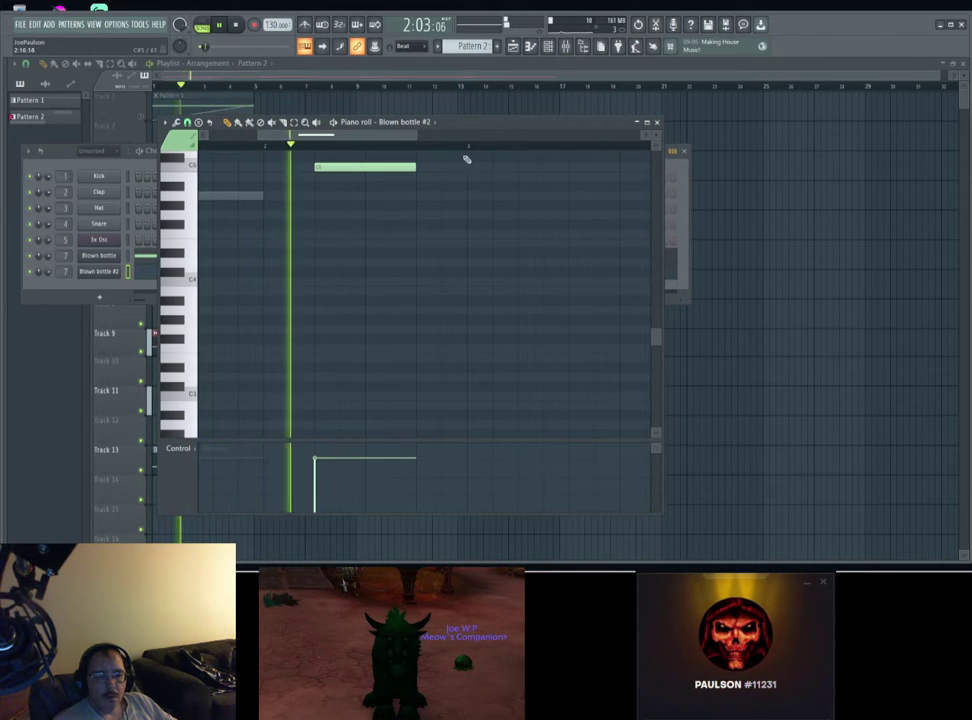
left_click(522, 168)
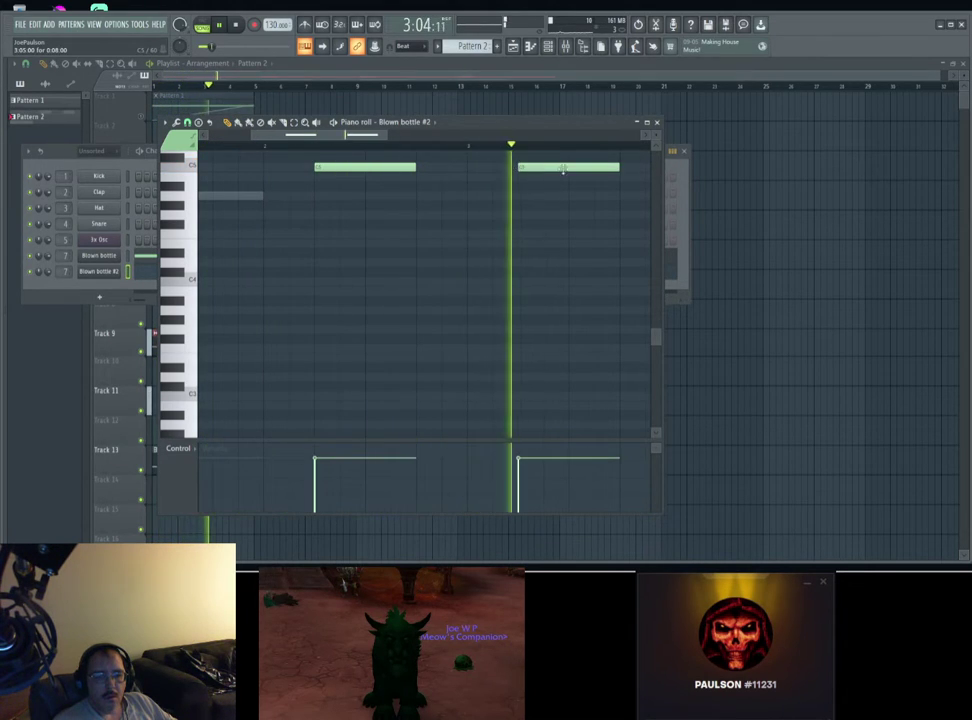
key("space")
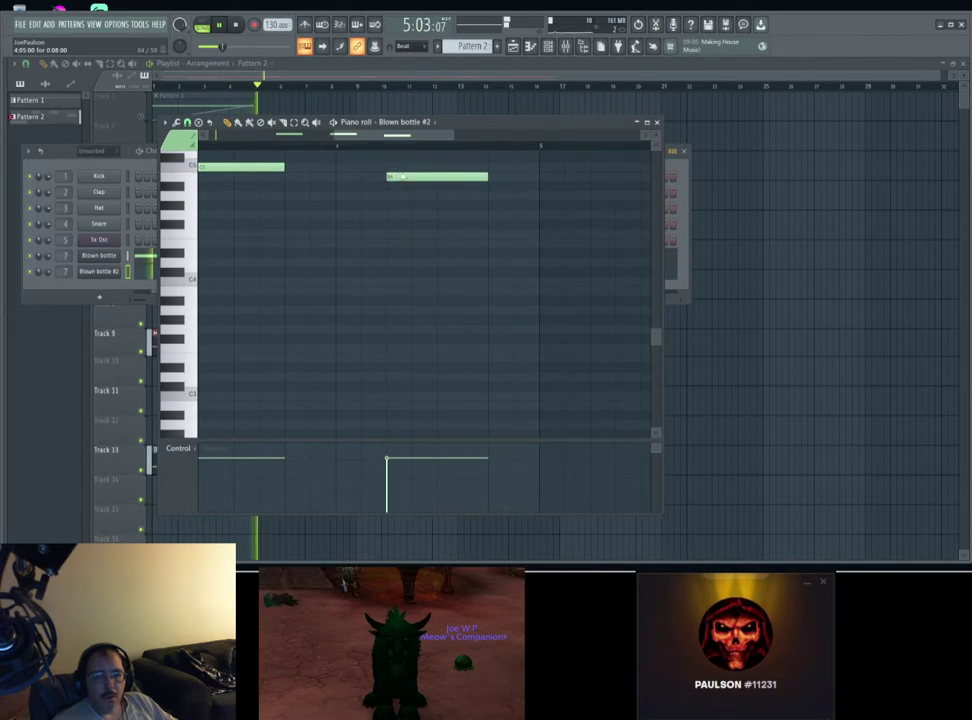
key("Escape")
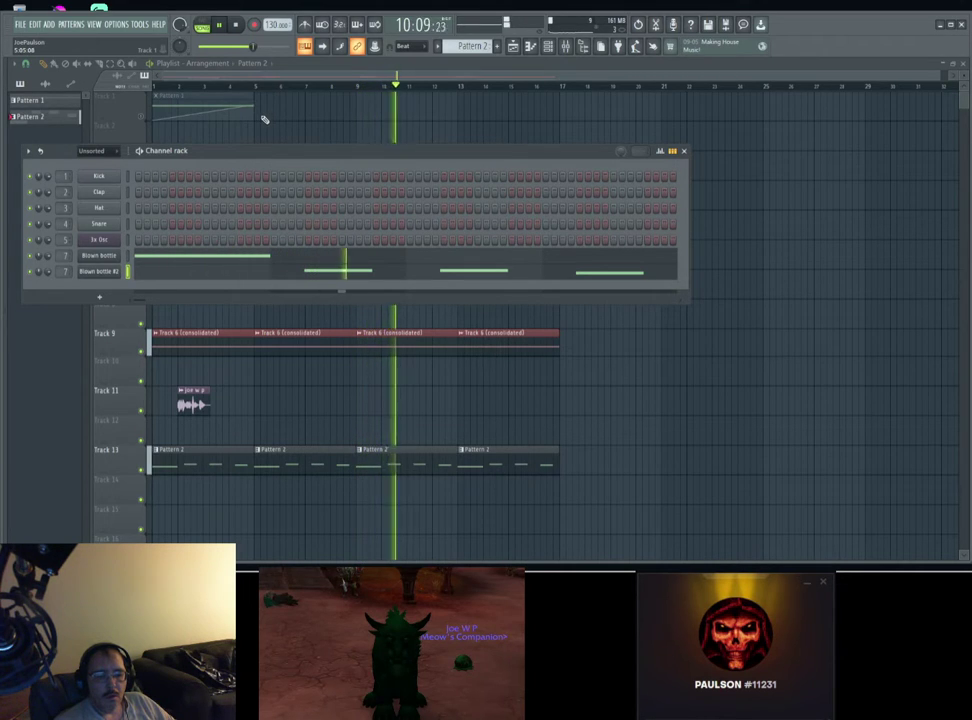
Step: Shorten the bar 2 C5 note of Blown bottle #2 to four steps and lengthen the bar 4 B4 note to twelve
right_click(106, 272)
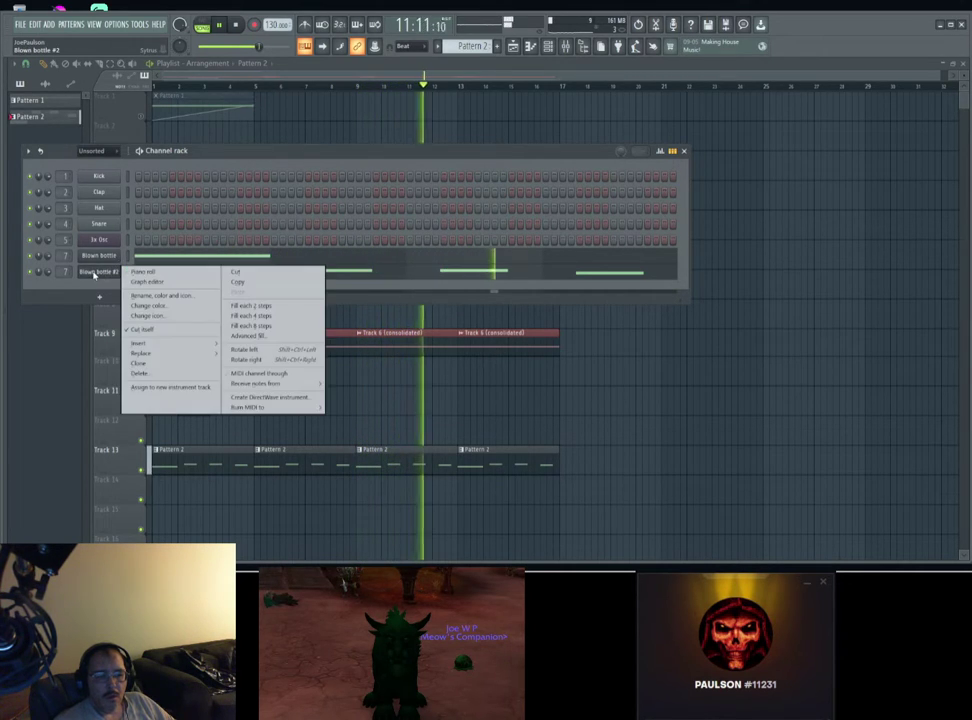
left_click(172, 270)
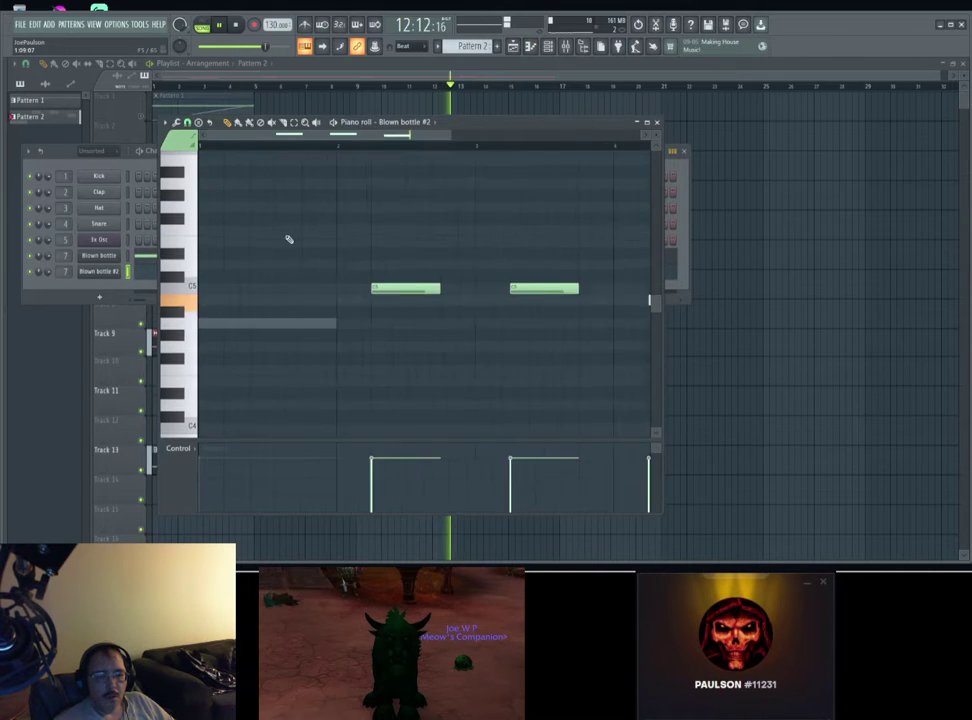
left_click_drag(374, 289, 348, 289)
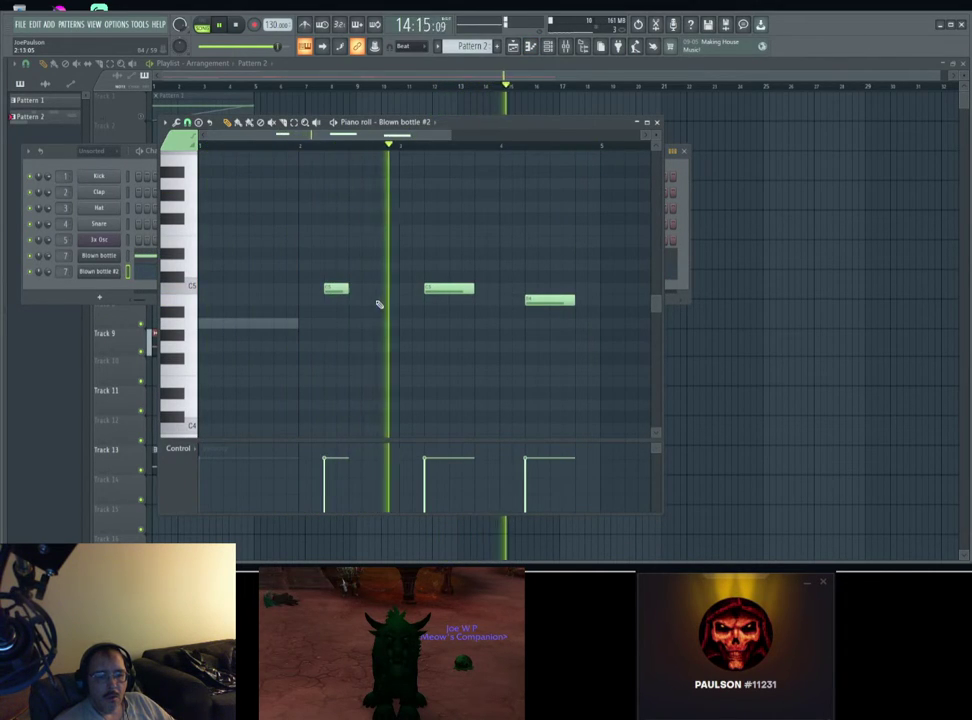
left_click(582, 302)
right_click(581, 302)
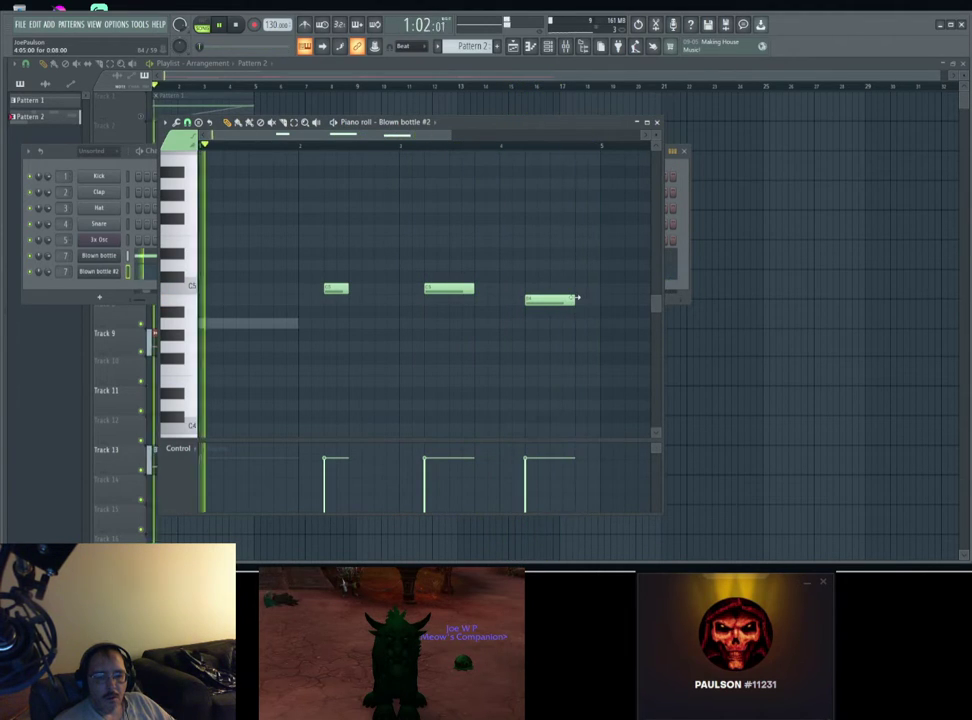
left_click_drag(577, 300, 600, 300)
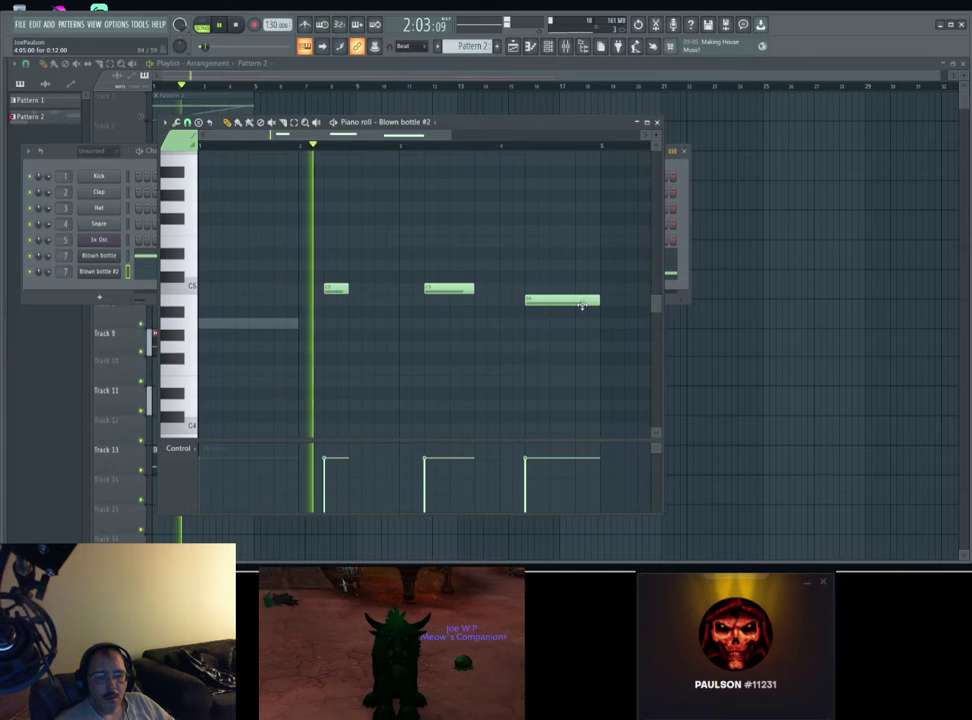
Step: Close the piano roll and open the Kicks folder of the Drums (ModeAudio) pack in the browser
key("F7")
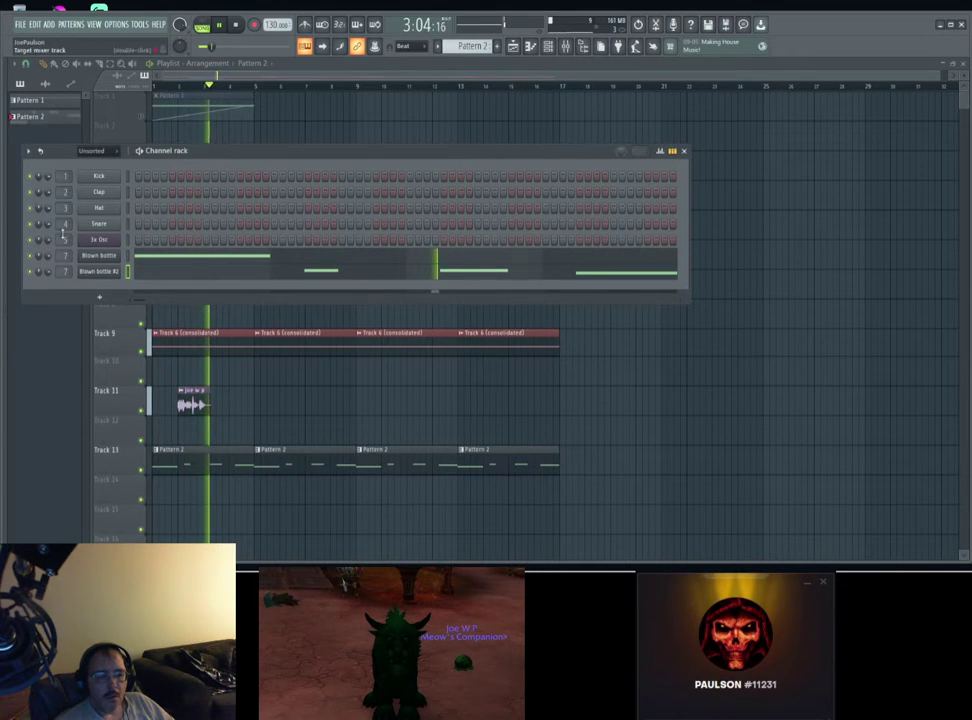
key("alt+F8")
key("alt+F8")
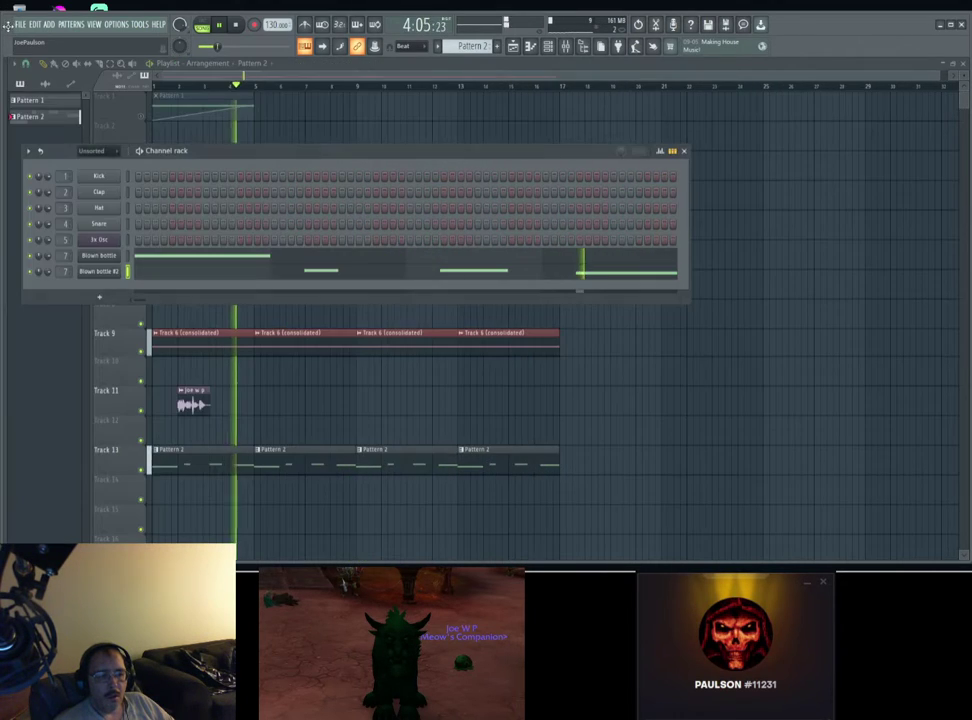
key("alt+F8")
left_click(16, 63)
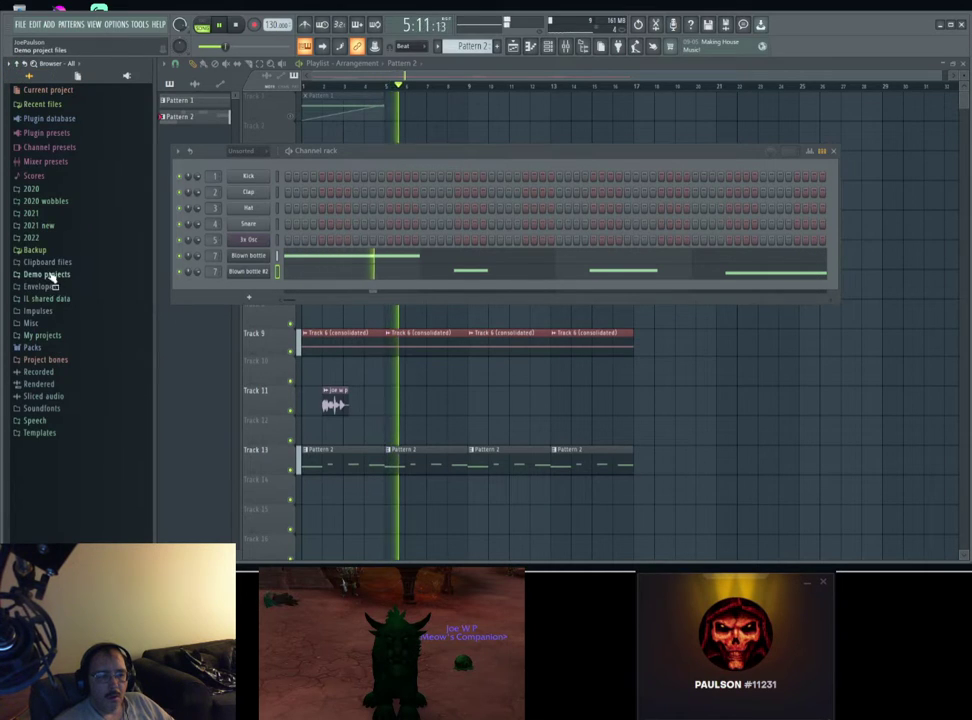
left_click(38, 347)
left_click(54, 372)
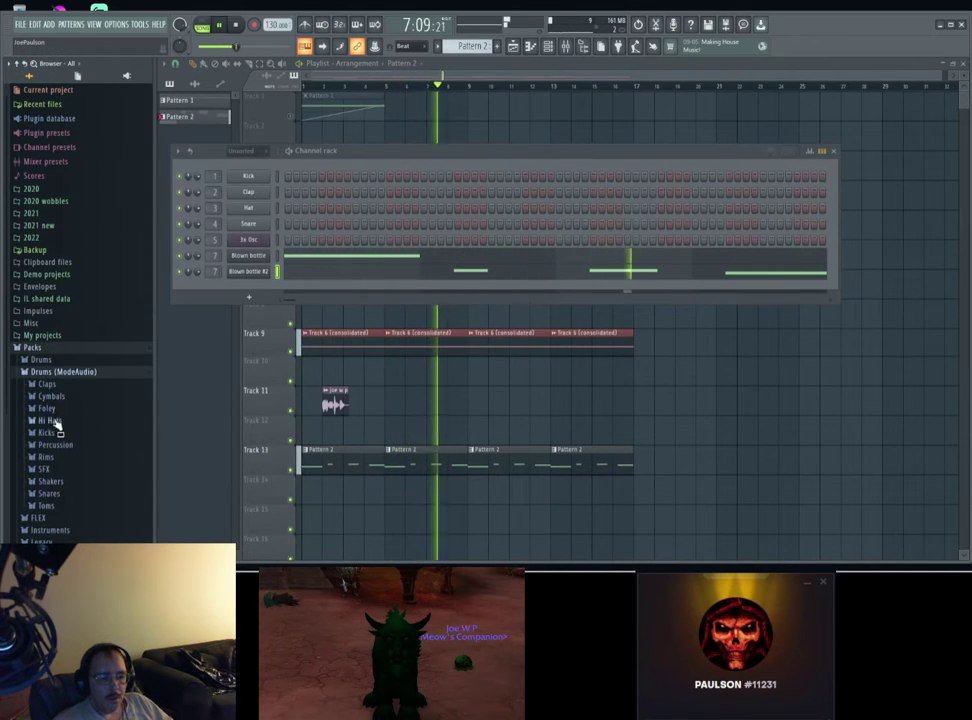
left_click(27, 433)
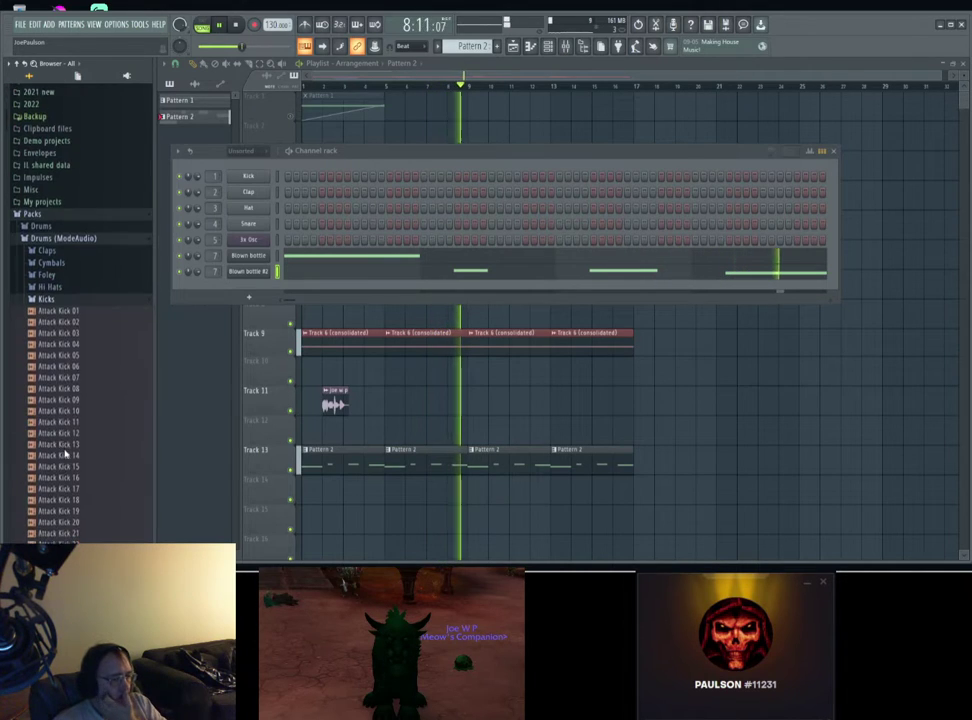
Step: Add the Attack Kick 39 sample to the channel rack as a new channel
scroll(60, 400, "down", 5)
scroll(60, 402, "down", 1)
left_click(61, 400)
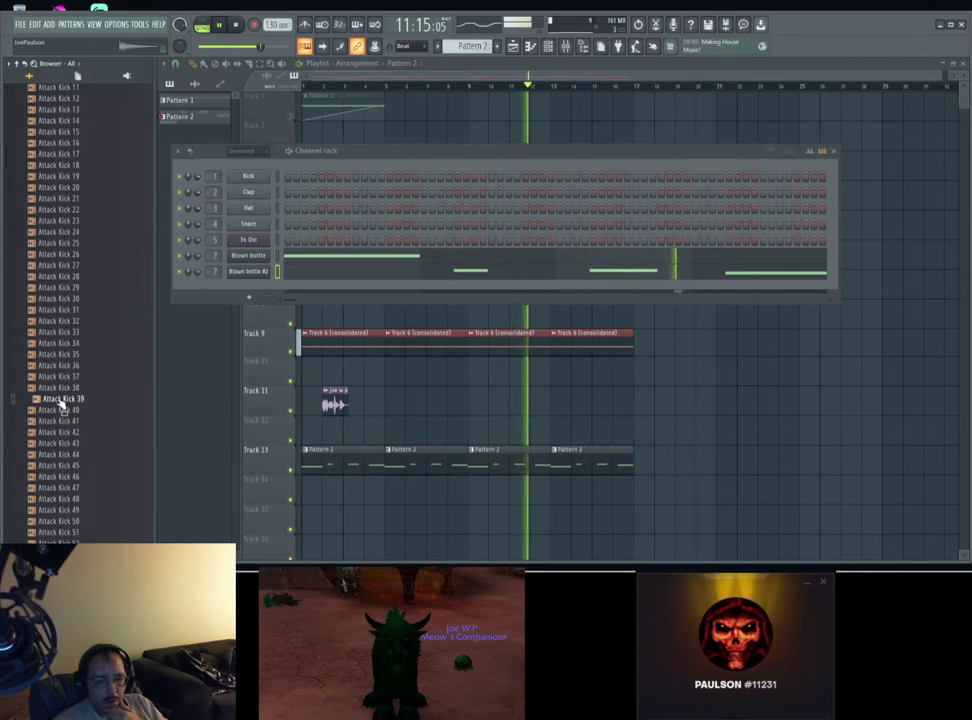
left_click_drag(207, 400, 110, 290)
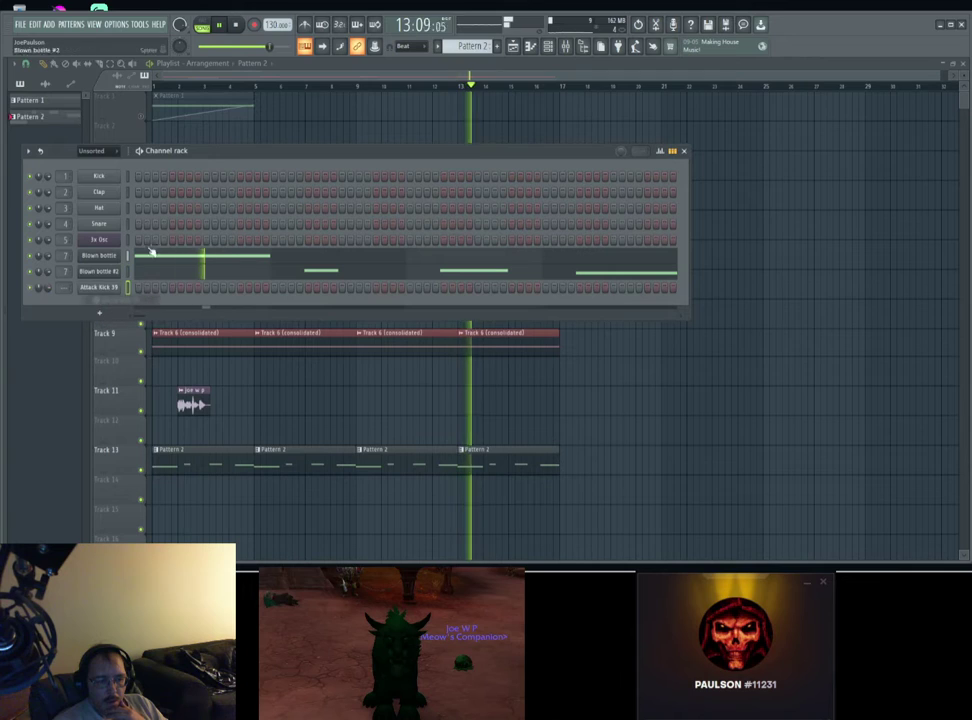
Step: Create Pattern 3 and program a two-bar Attack Kick 39 beat on steps 1, 9, 13, 15, 17, 21, 29 and 31
left_click(501, 54)
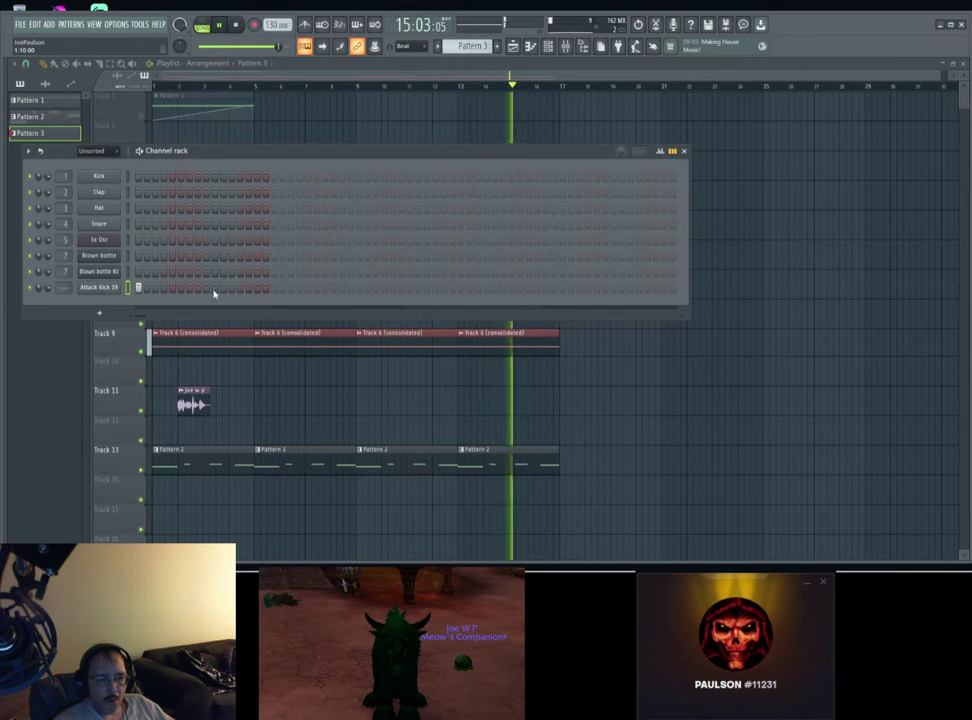
left_click(206, 288)
left_click(240, 288)
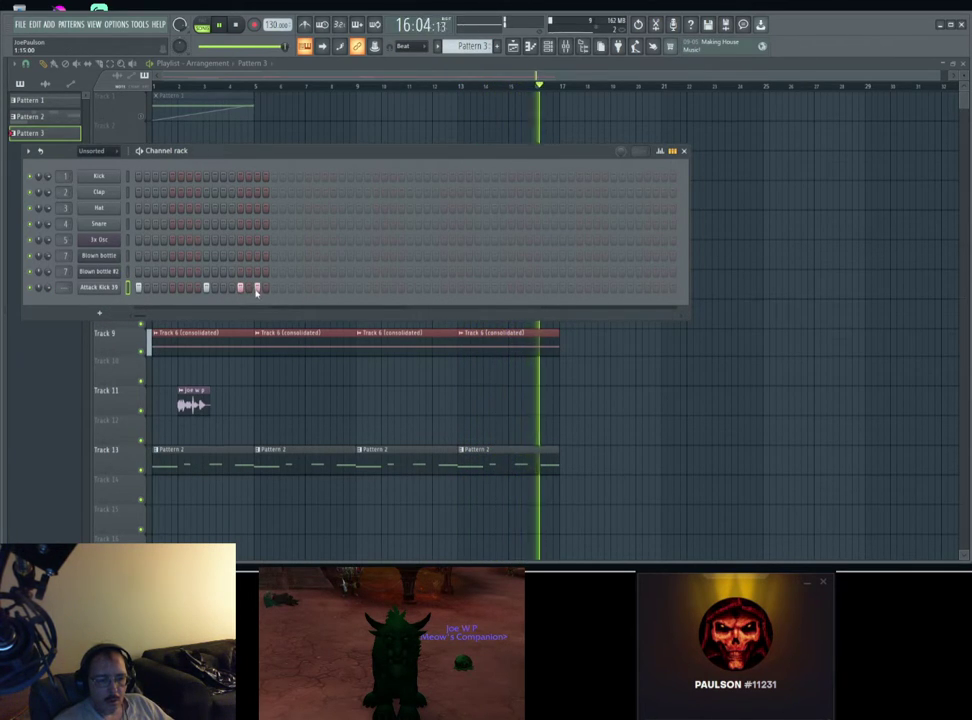
left_click(274, 288)
left_click(308, 288)
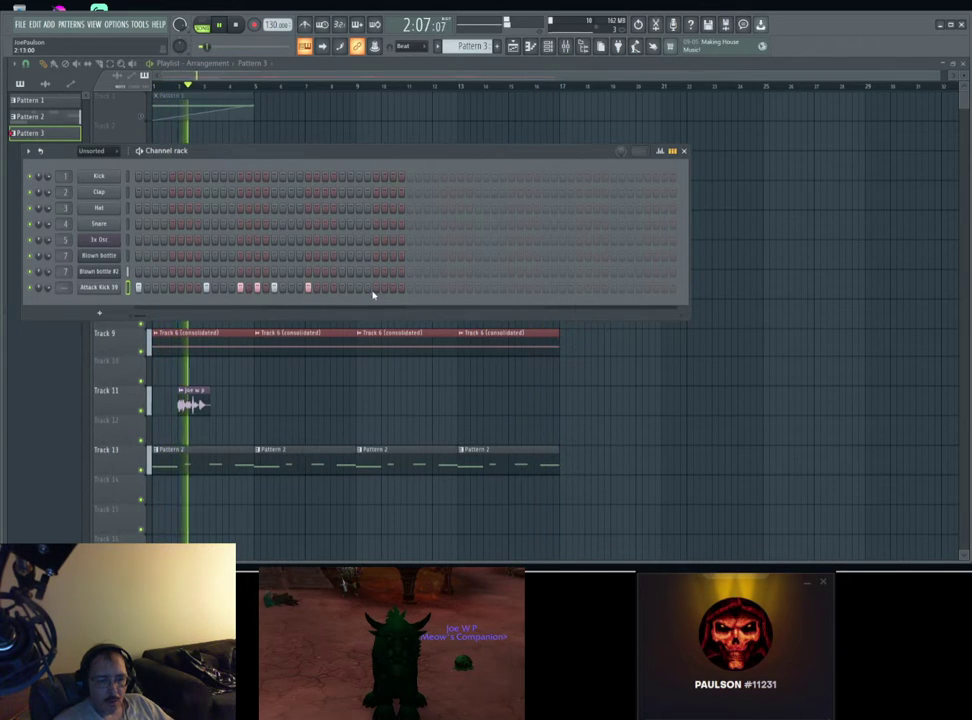
Step: Place Pattern 3 clips back to back on Track 14 at bars 5, 7, 9, 11, 13 and 15
left_click(252, 490)
left_click(306, 488)
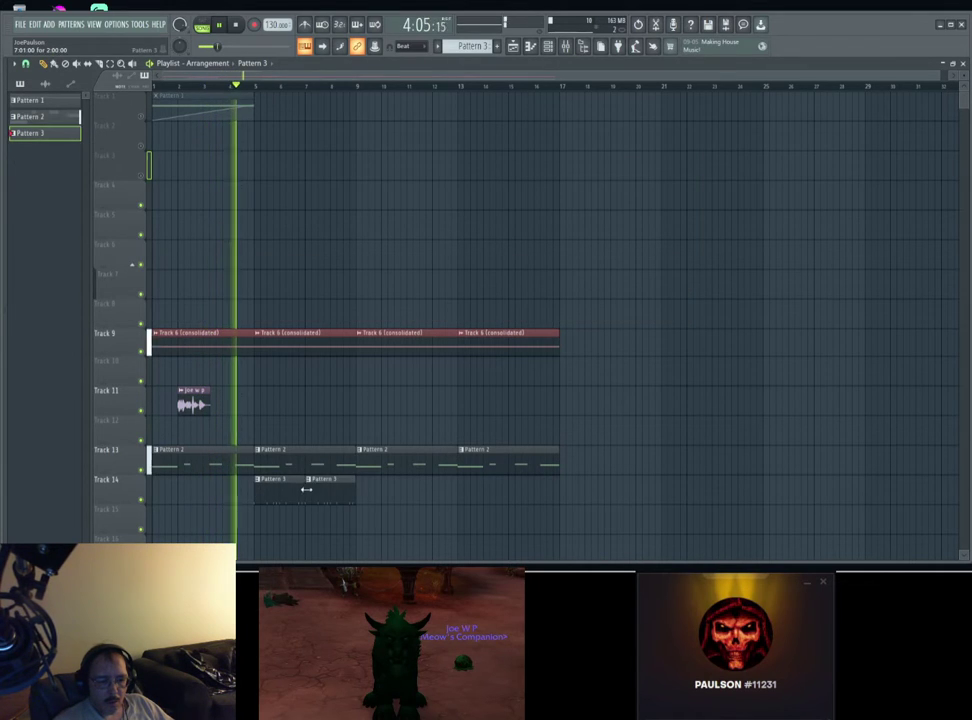
left_click(358, 488)
left_click(413, 490)
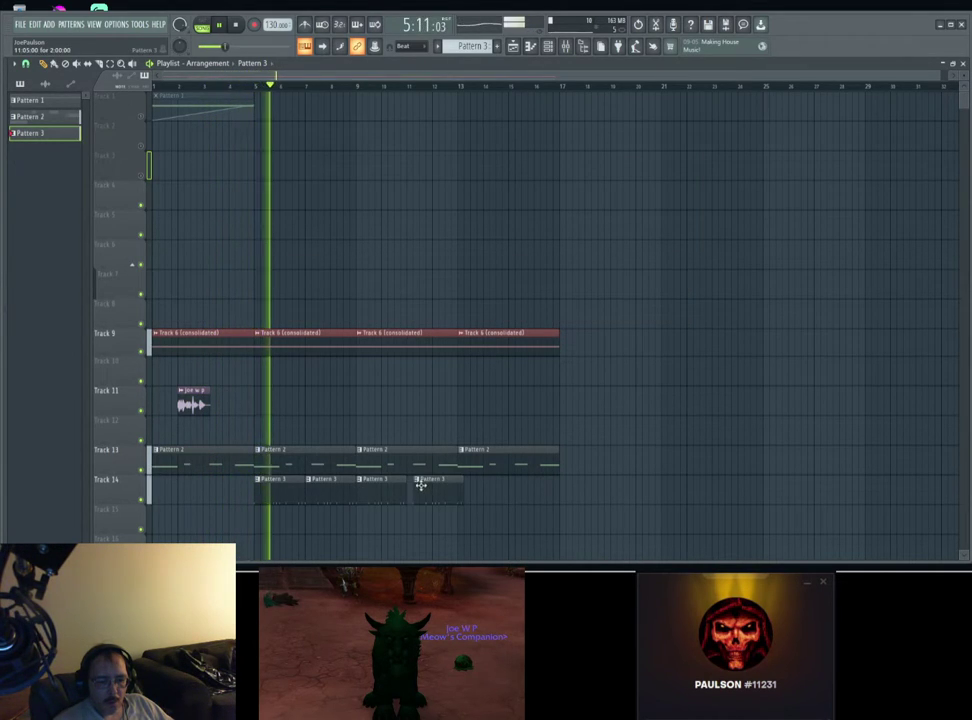
left_click(464, 486)
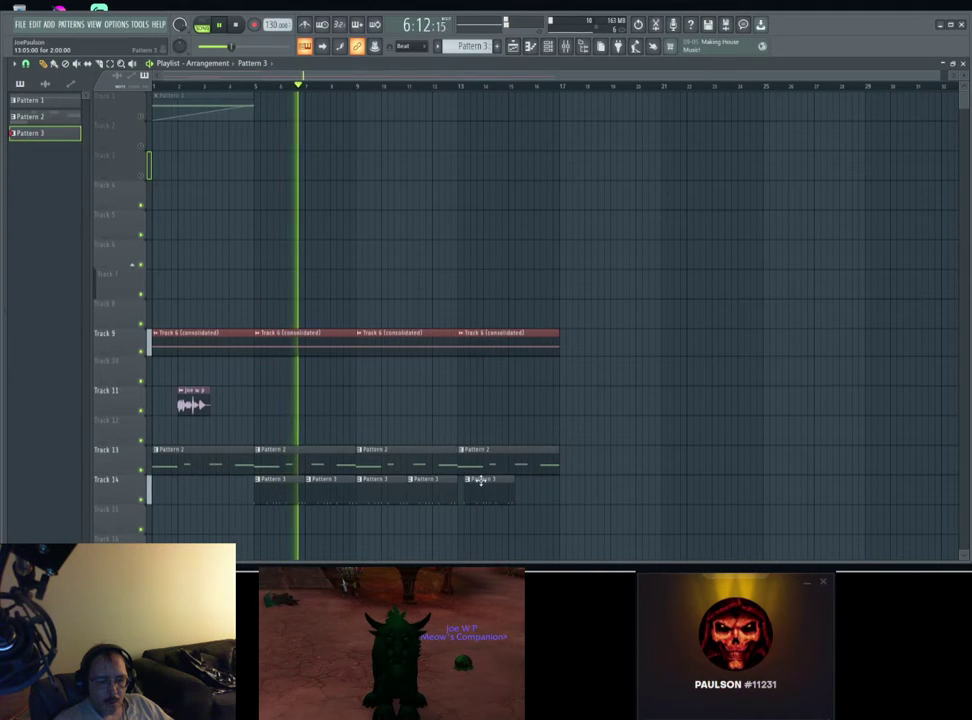
left_click(512, 485)
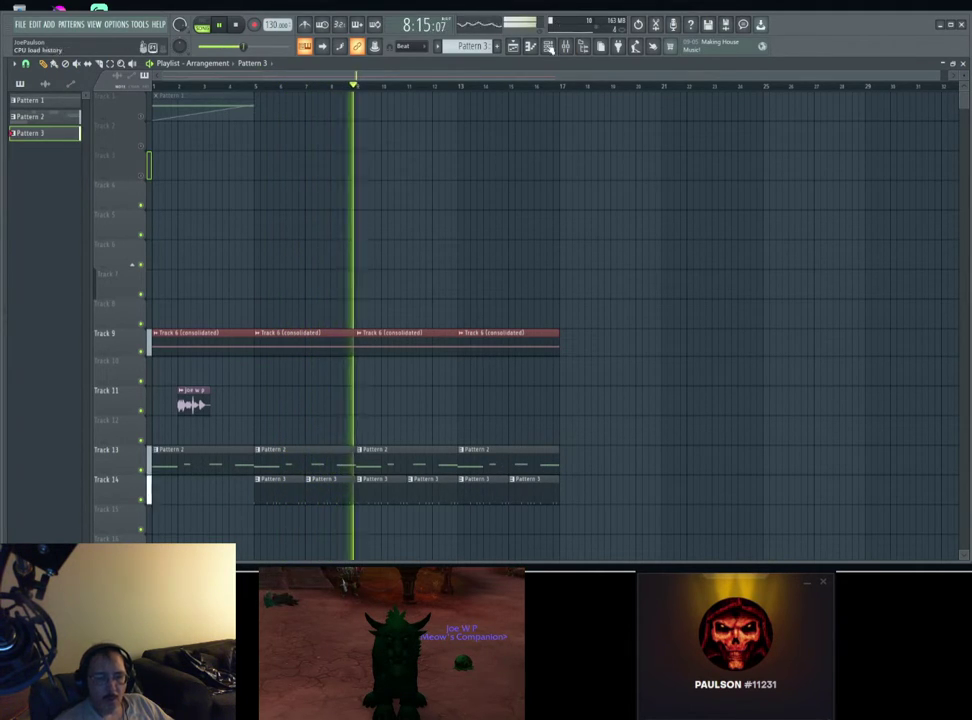
Step: Create an automation clip for the Attack Kick 39 channel volume and move it to Track 15
key("F6")
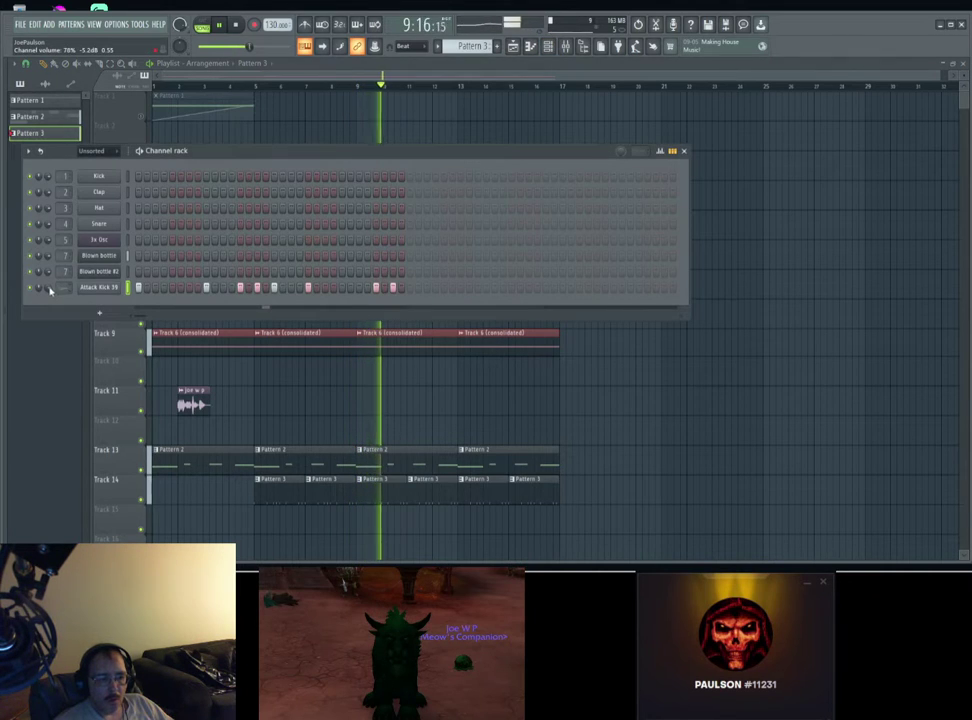
right_click(49, 290)
left_click(90, 369)
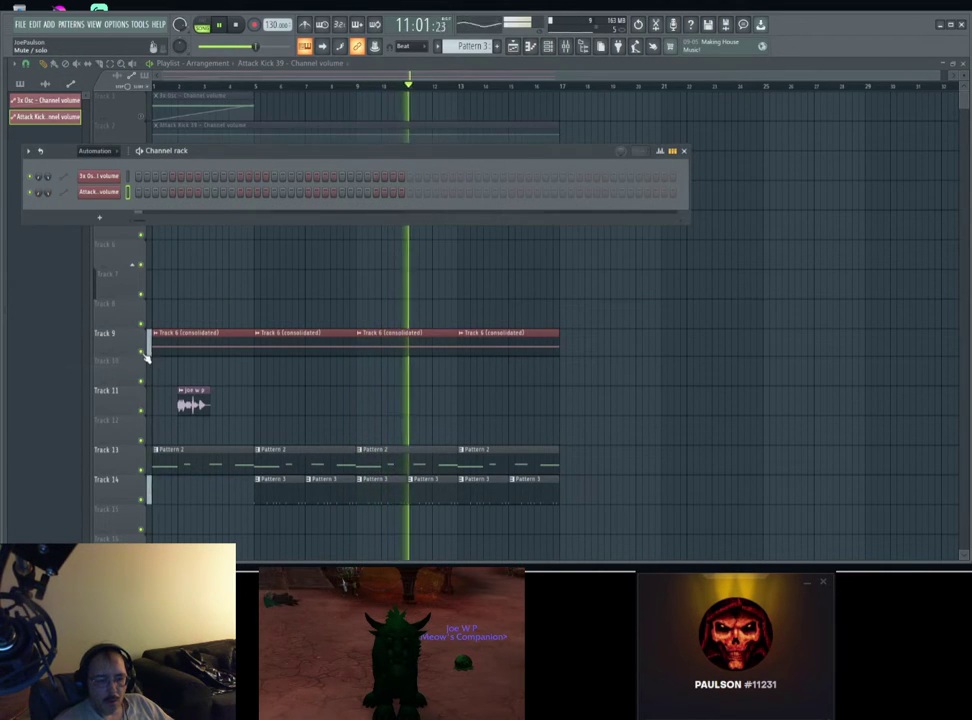
left_click_drag(126, 236, 124, 216)
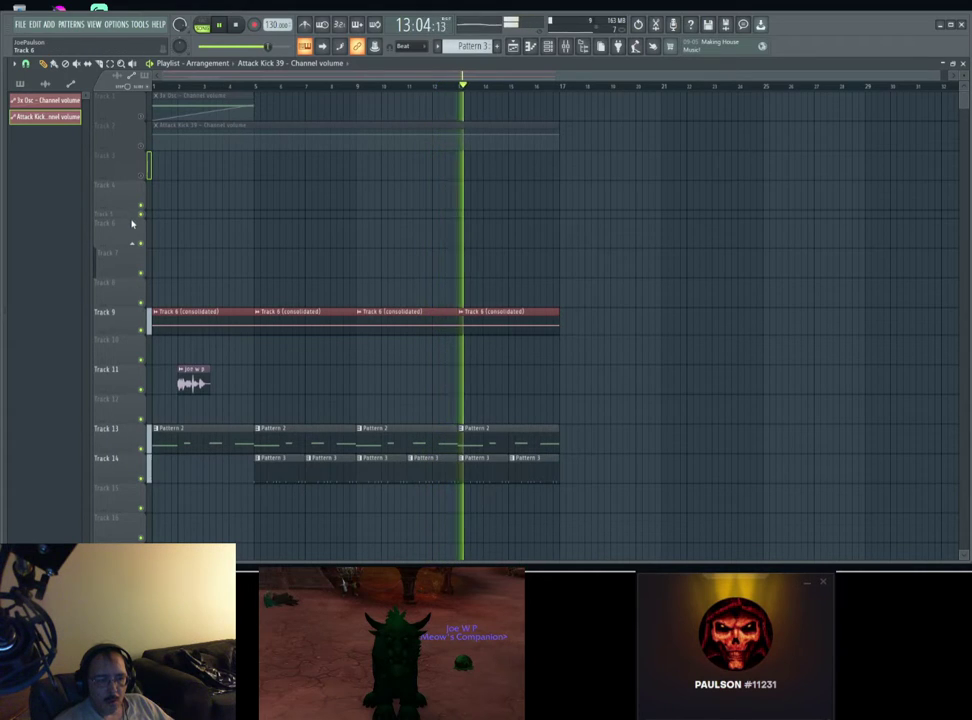
left_click_drag(132, 220, 132, 240)
left_click_drag(239, 121, 178, 533)
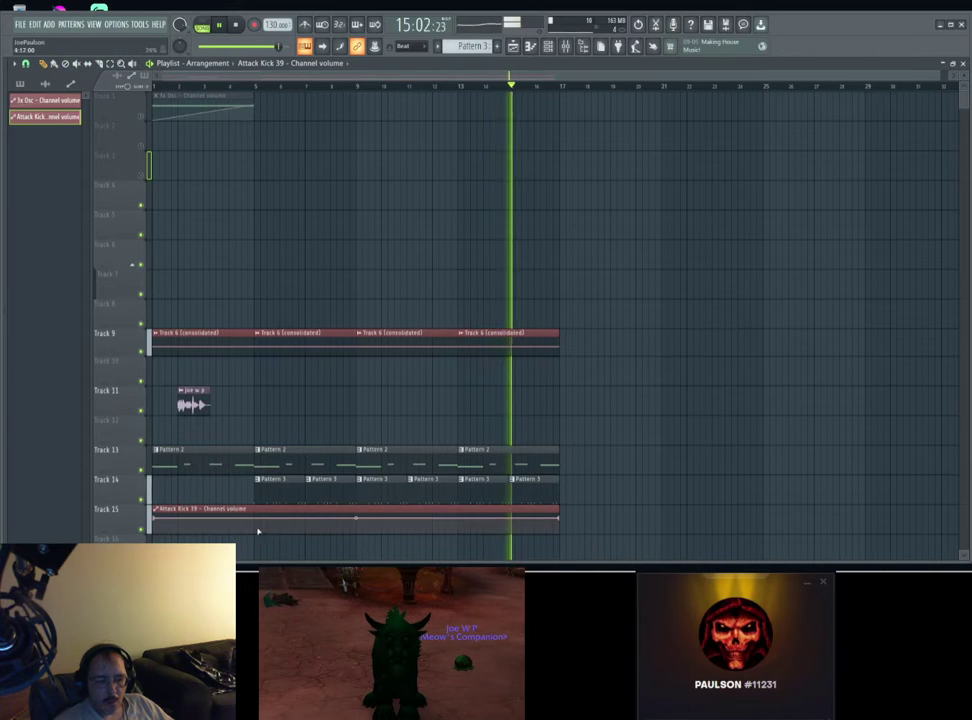
Step: Copy the kick automation's starting value, add a minimum-level point at bar 5 and bend the following rise into an upward curve
right_click(154, 518)
left_click(168, 536)
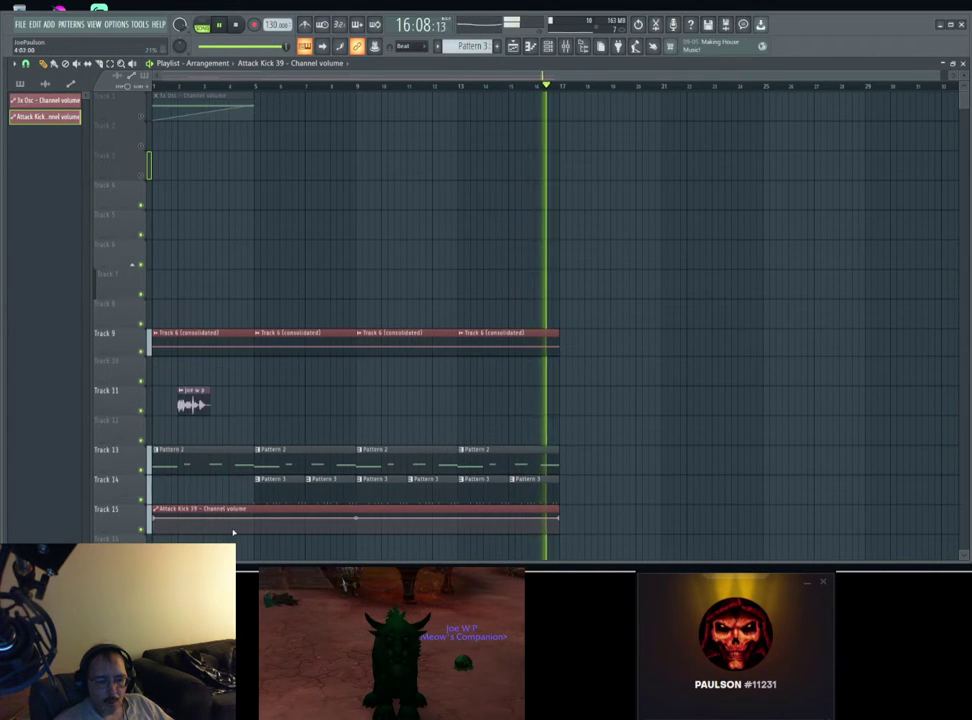
right_click(254, 533)
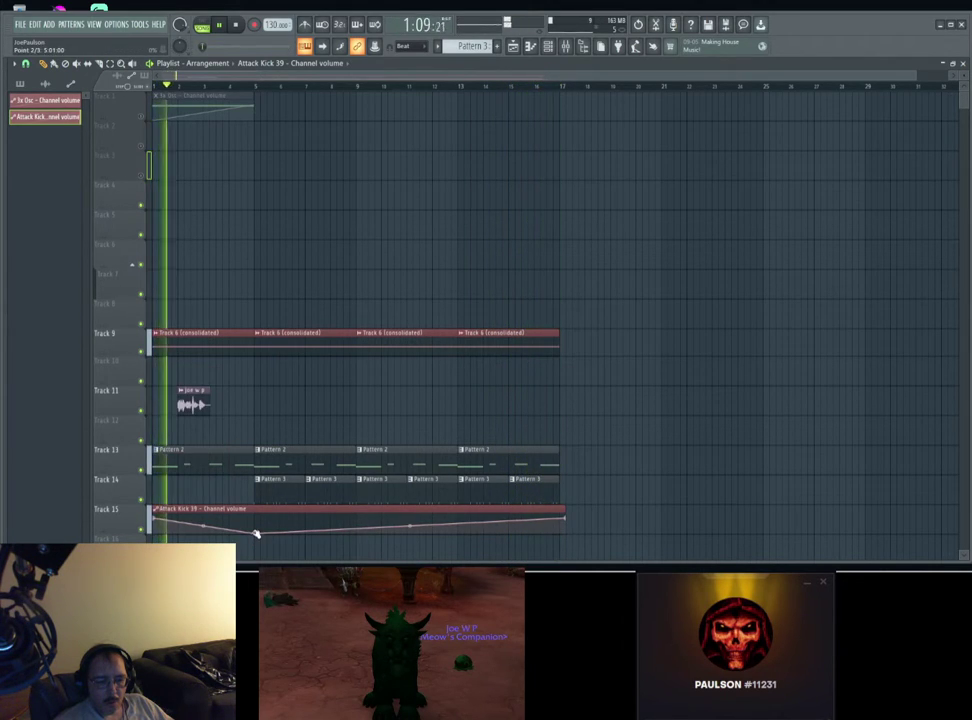
left_click_drag(409, 523, 409, 505)
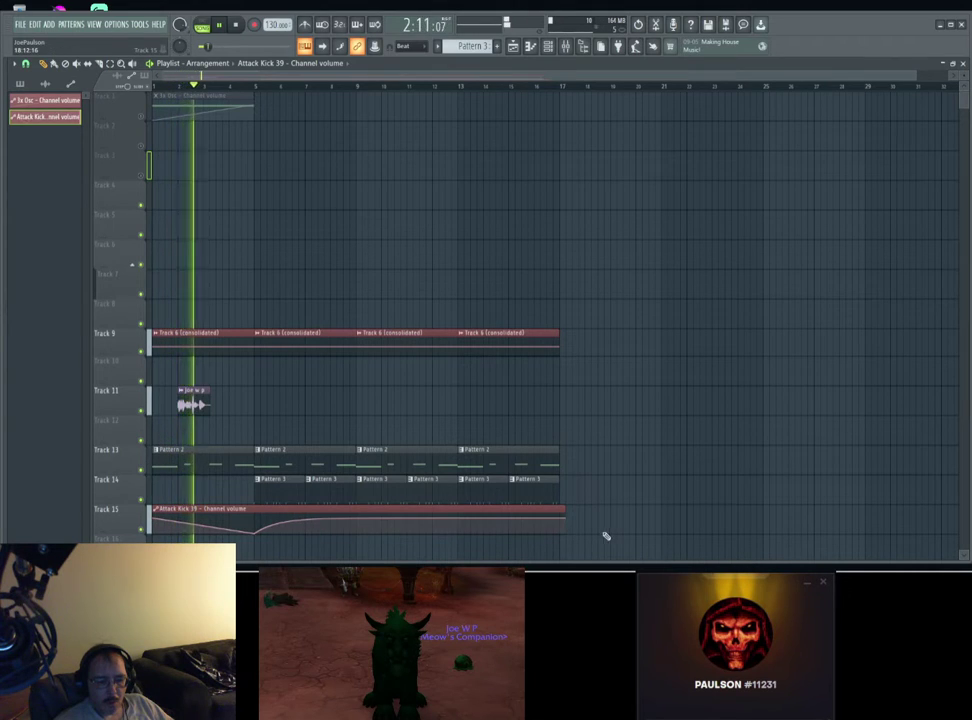
Step: Move the kick automation's end point back to bar 17 and paste the copied 78% value onto it
left_click_drag(566, 516, 561, 519)
right_click(561, 519)
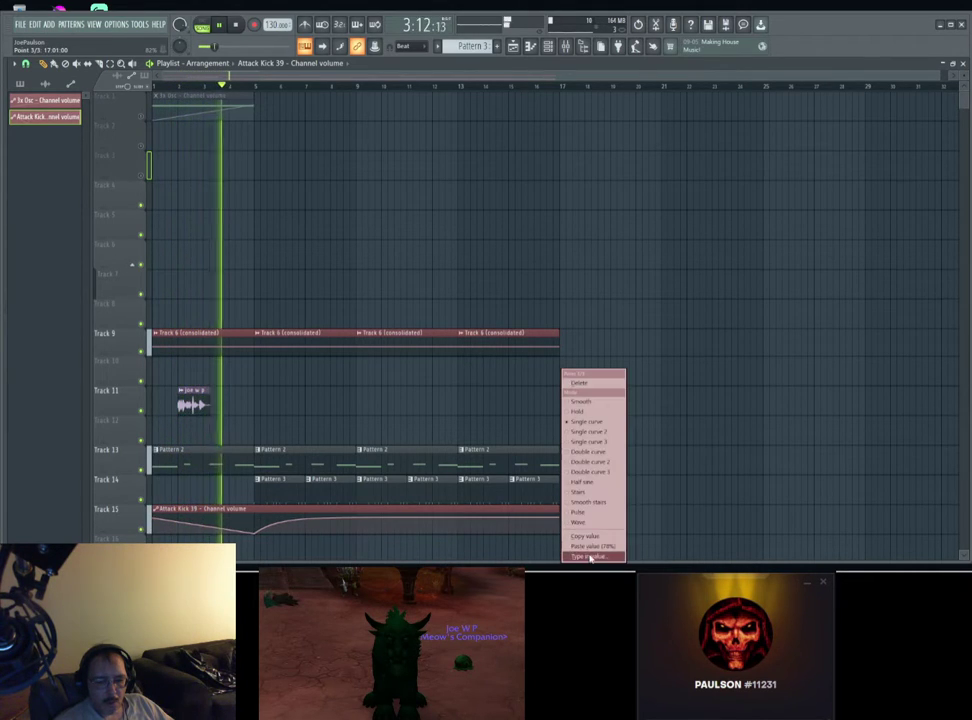
left_click(591, 549)
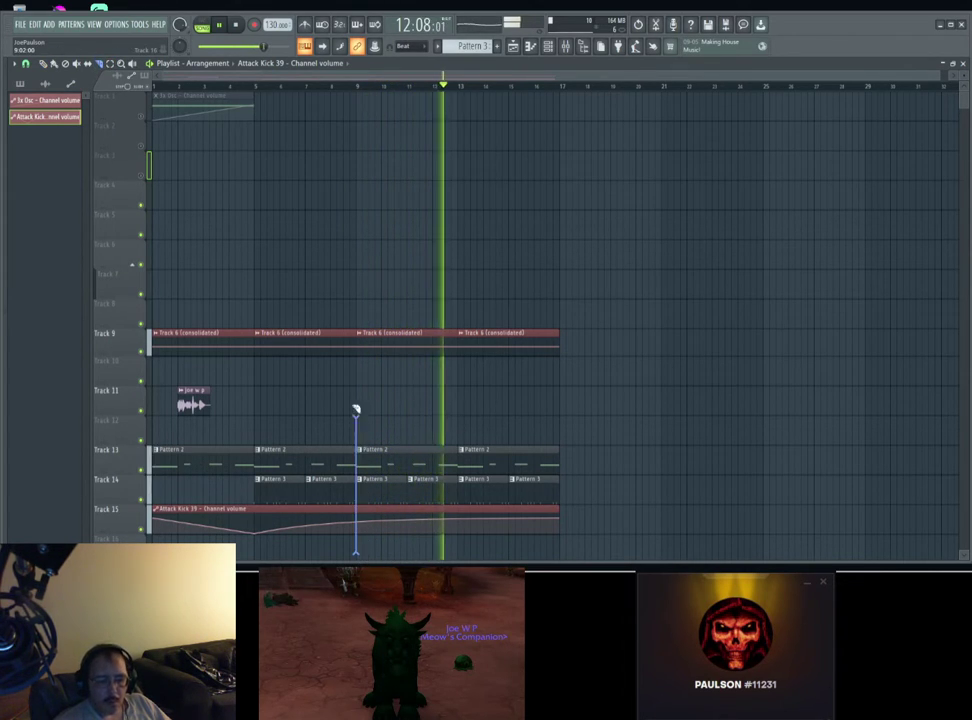
Step: Slice the Track 15 automation clip at bar 9 and repeat all clips of bars 9 to 16 from bar 17, including Pattern 3 at bar 17
left_click_drag(361, 368, 360, 369)
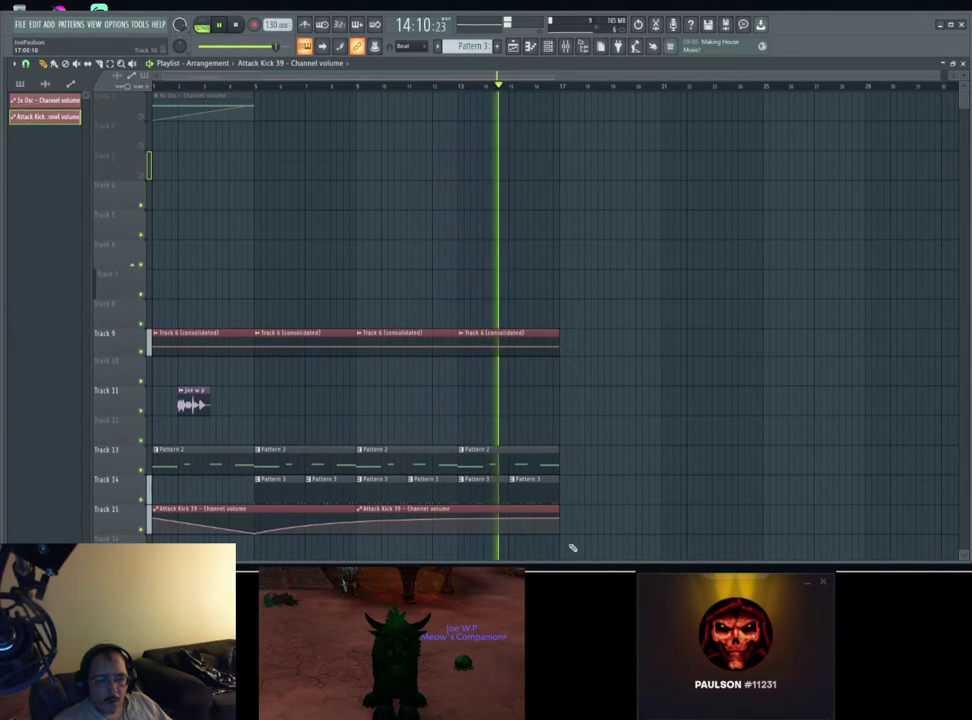
left_click_drag(600, 556, 374, 297)
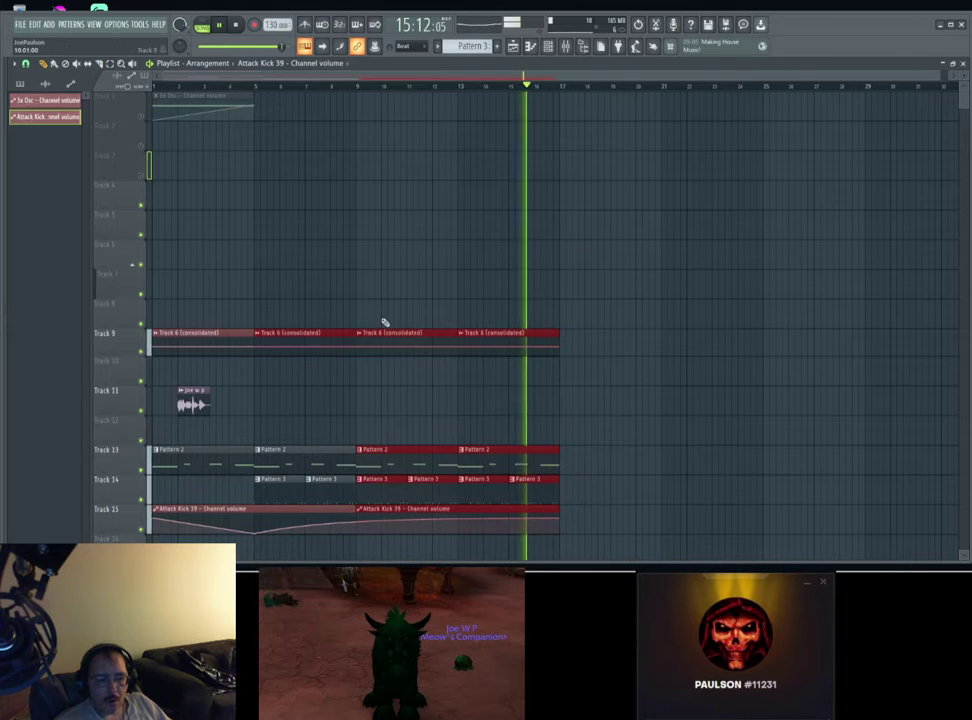
left_click_drag(606, 535, 627, 350)
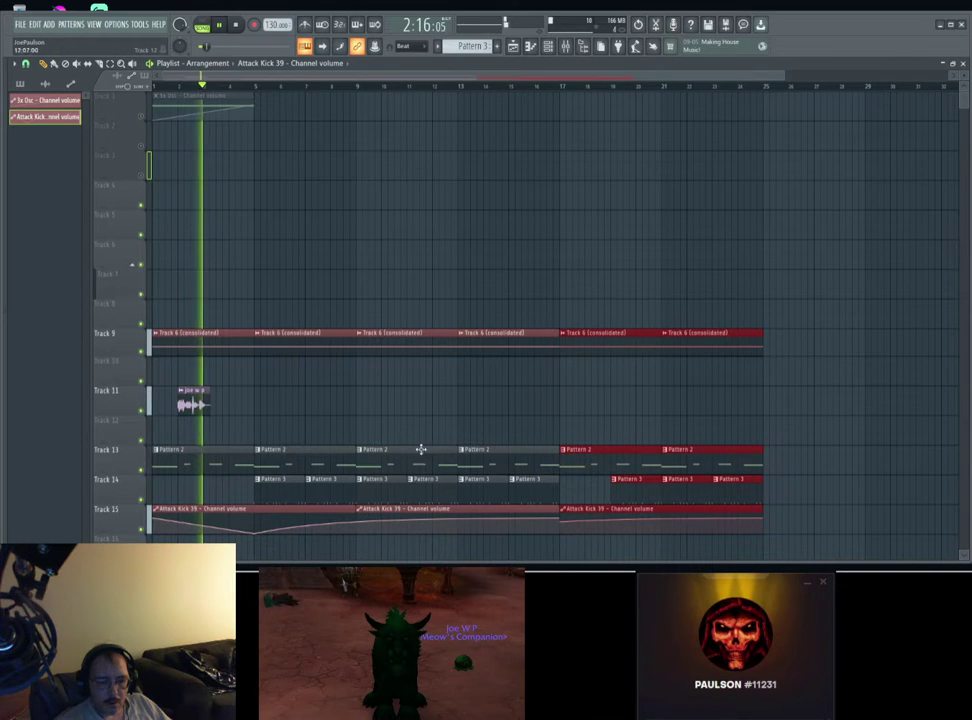
left_click(585, 490)
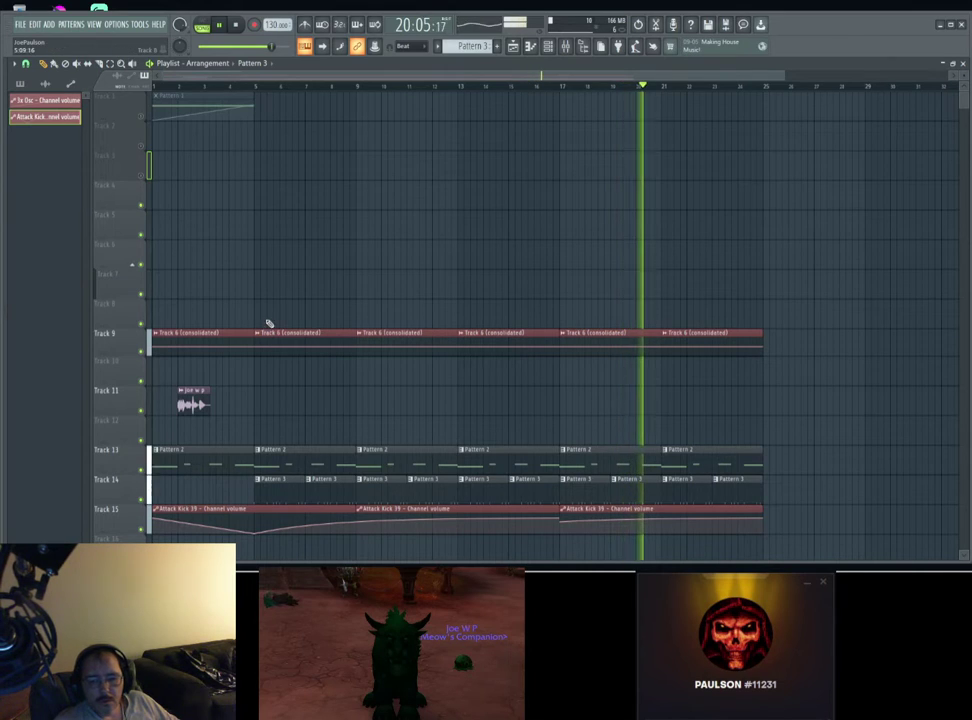
left_click(970, 460)
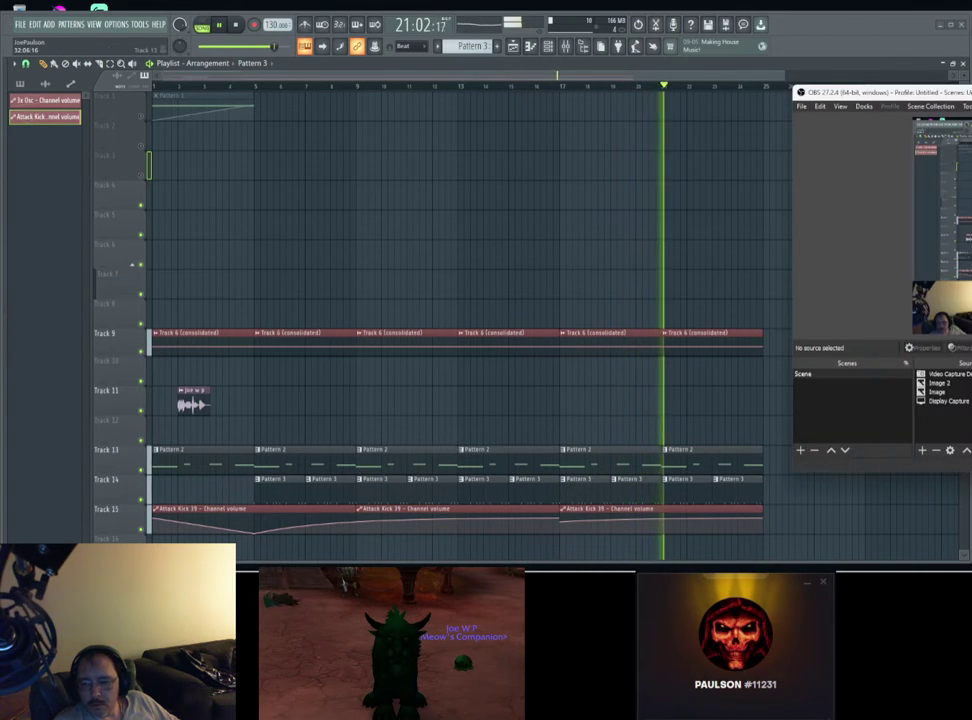
left_click(462, 312)
right_click(468, 304)
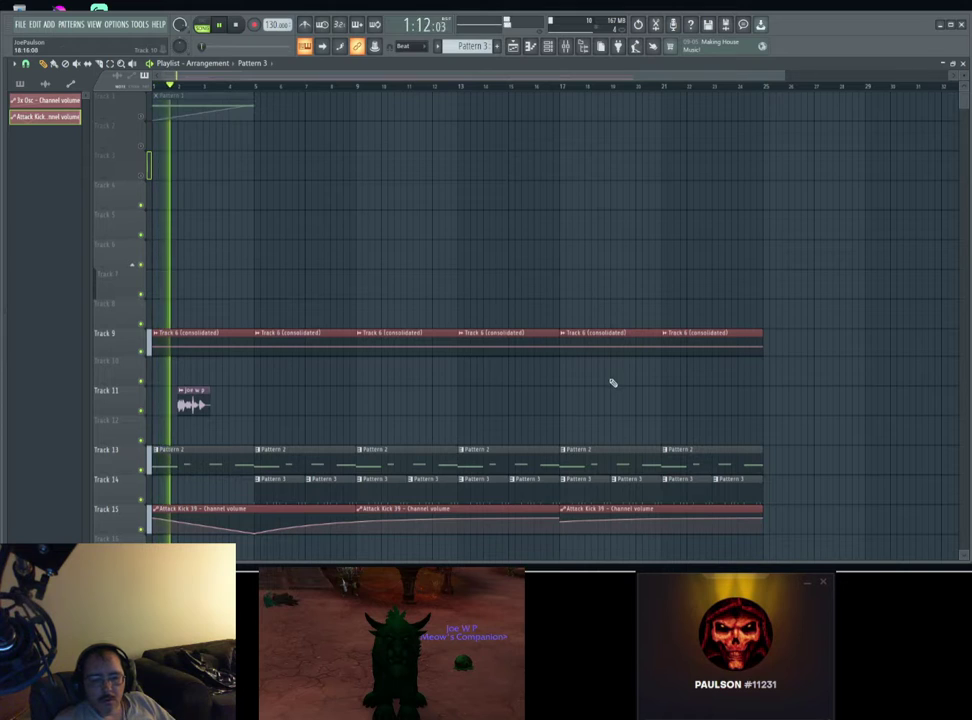
Step: Duplicate the clips of bars 17 to 24 on Tracks 9, 13, 14 and 15 to bar 25
left_click_drag(806, 536, 572, 284)
key("ctrl+b")
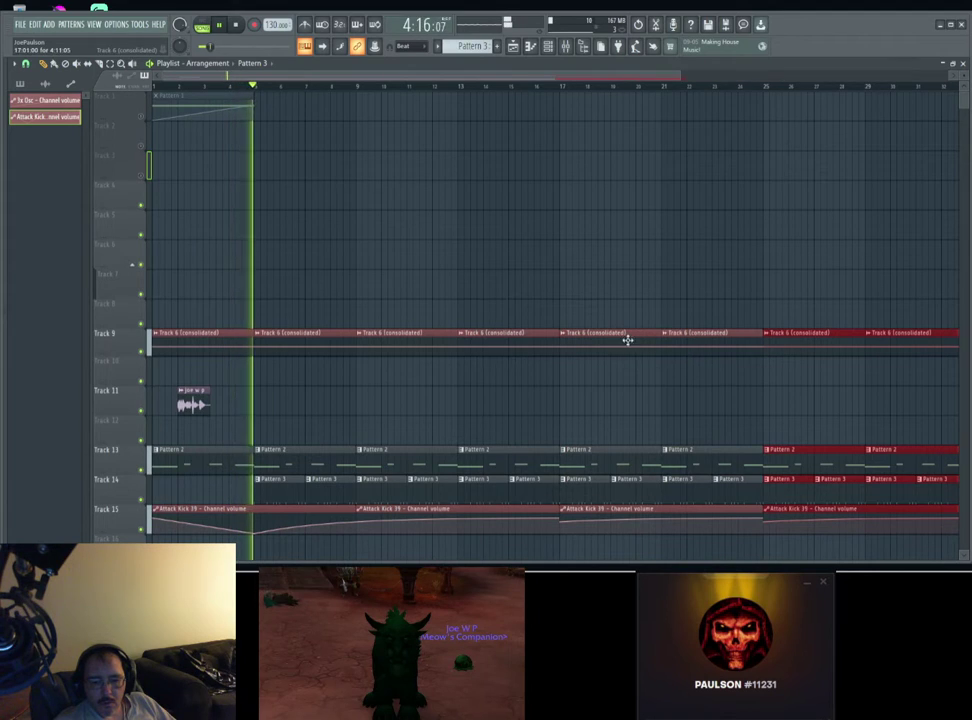
Step: Show the mixer and all channels in the channel rack, and route Attack Kick 39 to mixer track 8
left_click(548, 46)
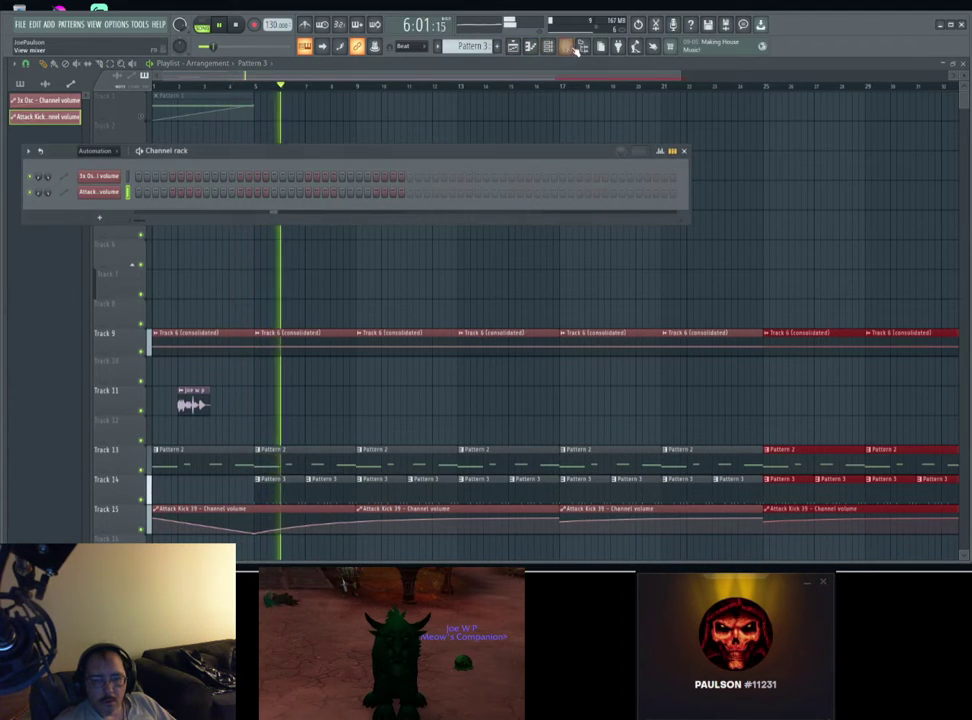
left_click(565, 46)
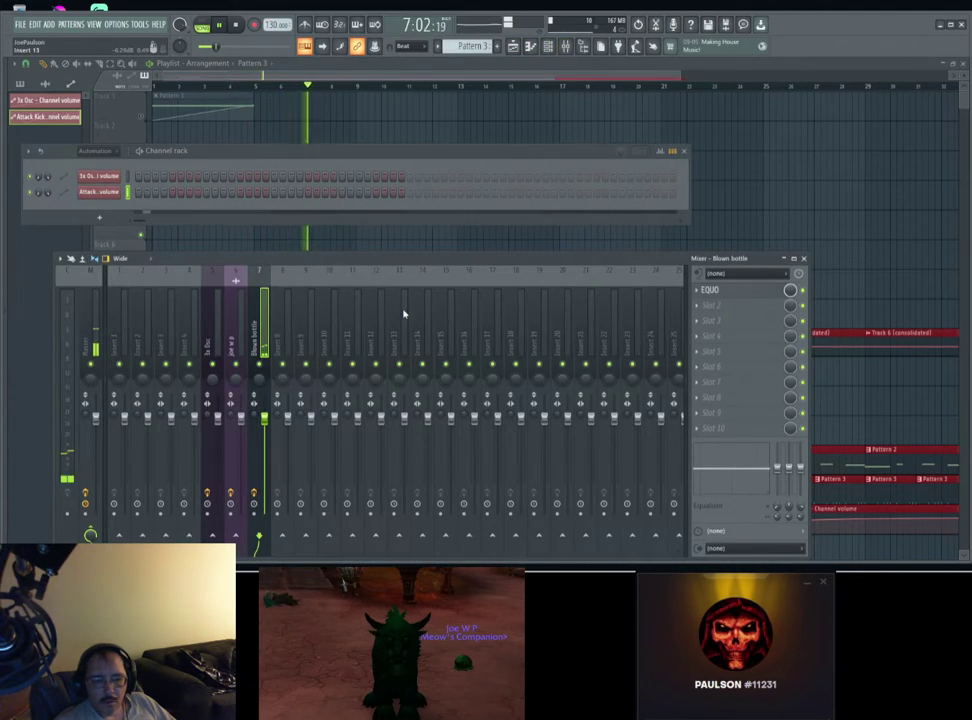
left_click(85, 151)
left_click(89, 185)
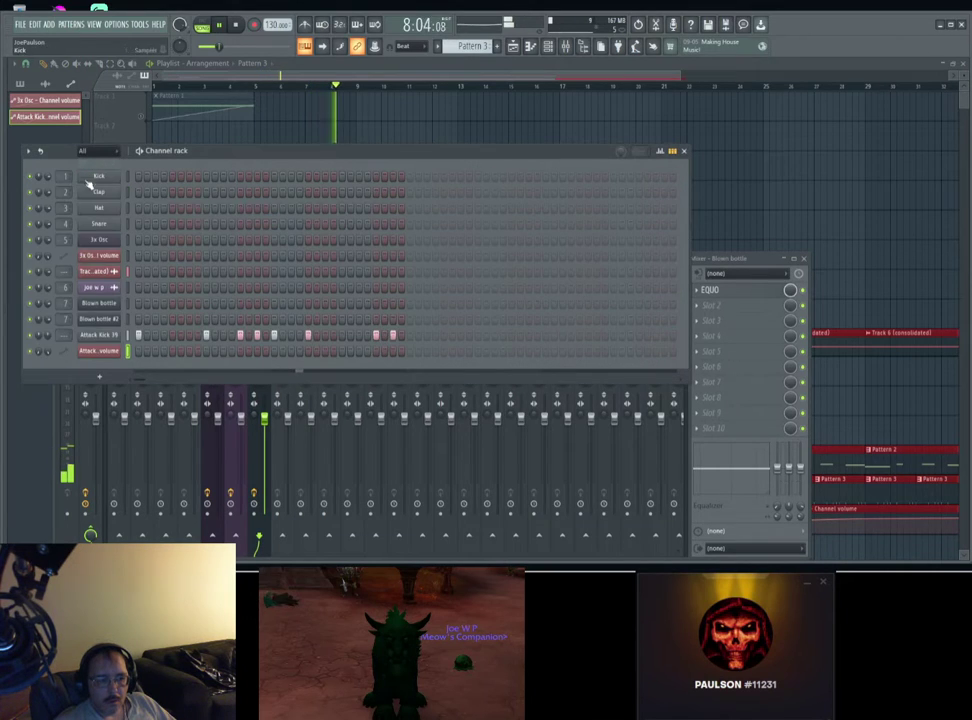
left_click(92, 336)
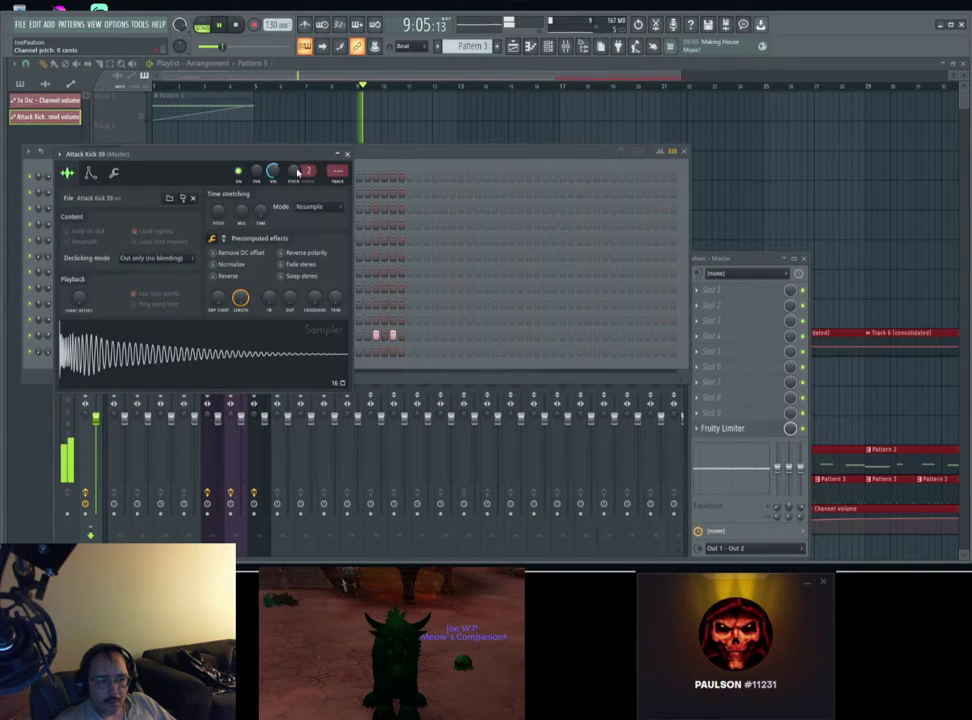
left_click(338, 184)
Step: Load Soundgoodizer and an EQUO with 31% output volume on the Attack Kick 39 mixer track, close the windows and stop playback
left_click(781, 296)
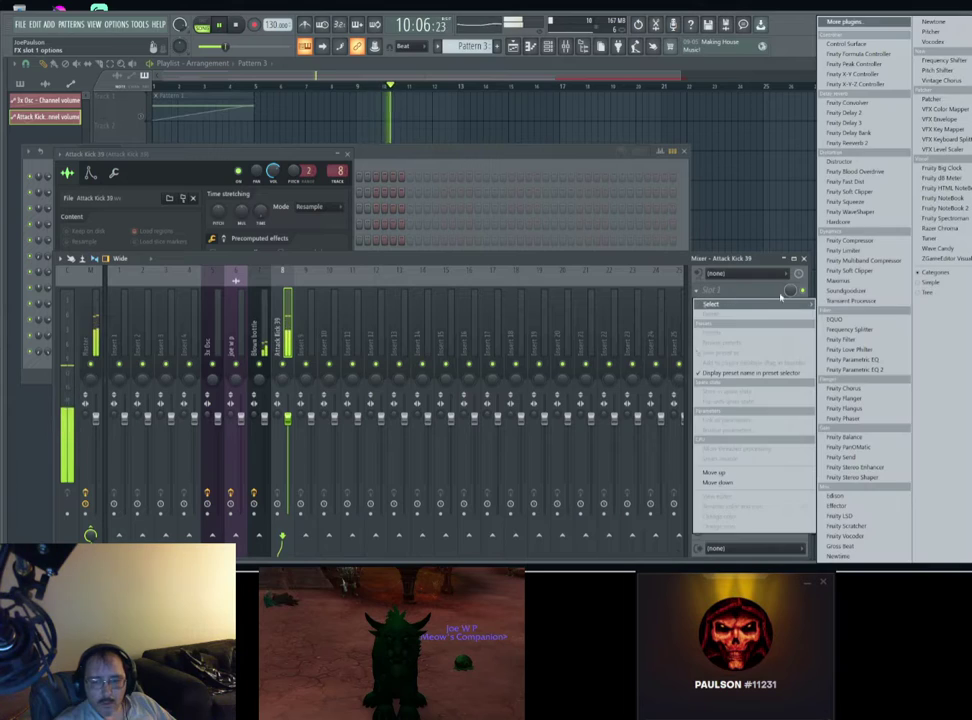
left_click(853, 292)
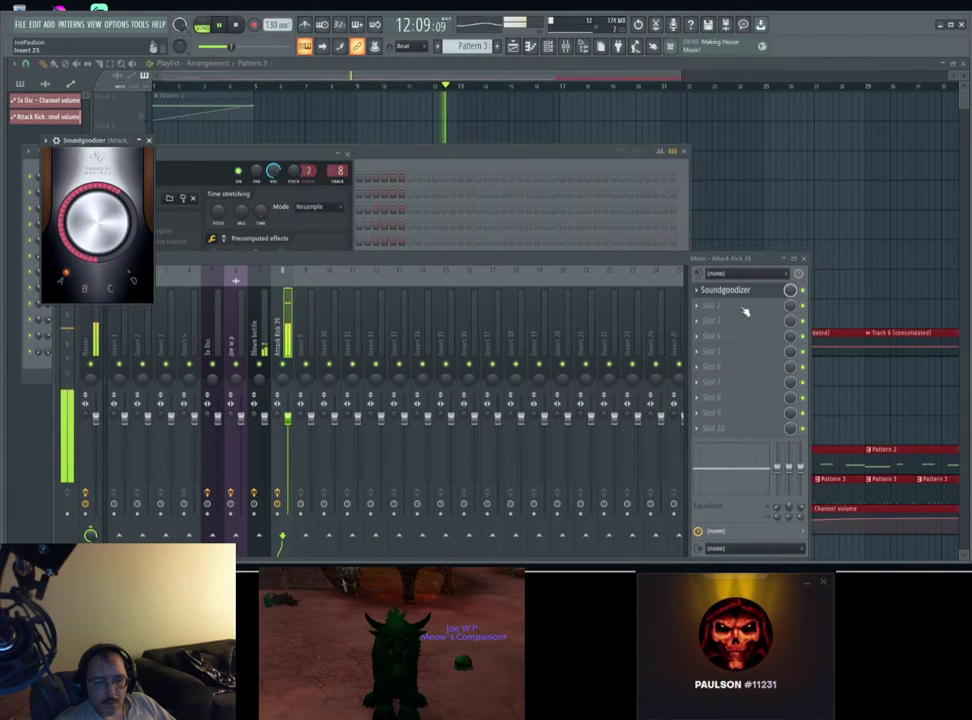
left_click(698, 306)
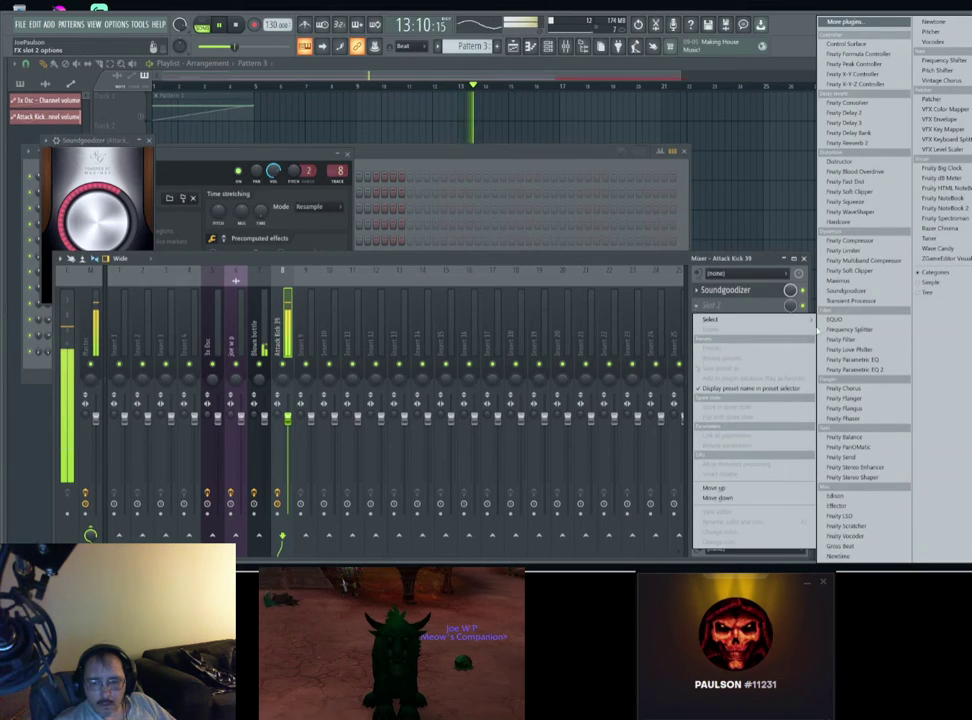
left_click(835, 320)
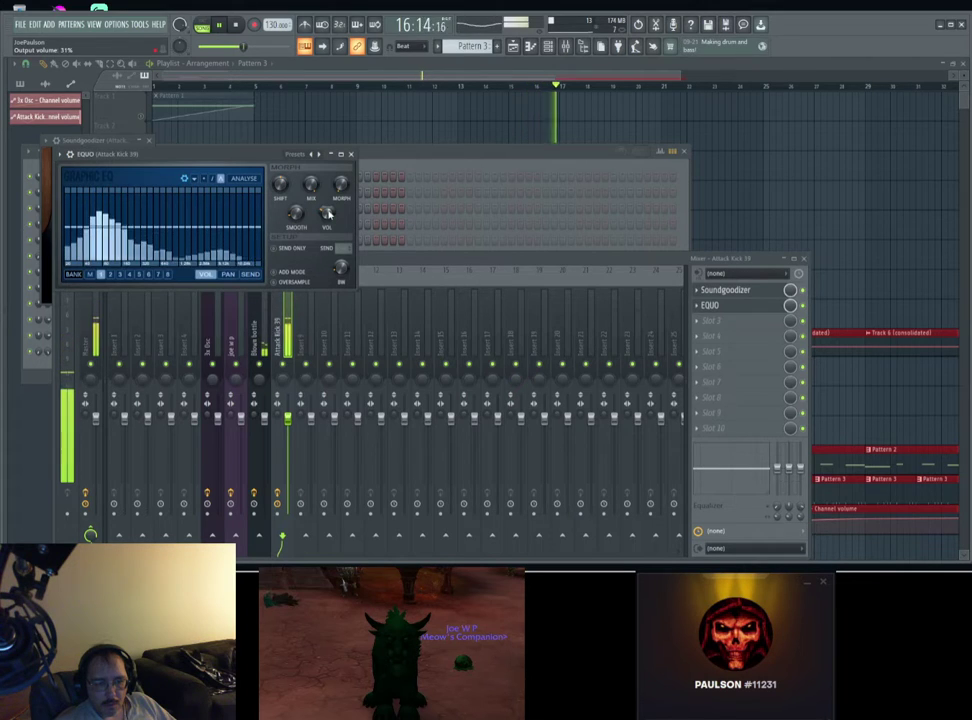
key("Escape")
key("Escape")
key("Escape")
key("Escape")
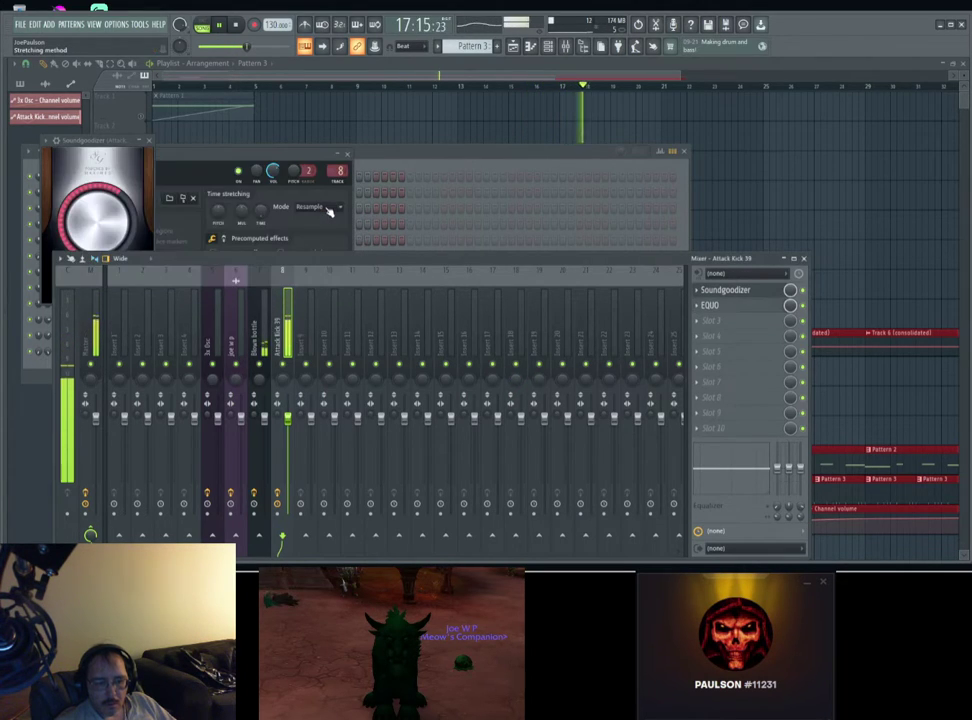
key("Escape")
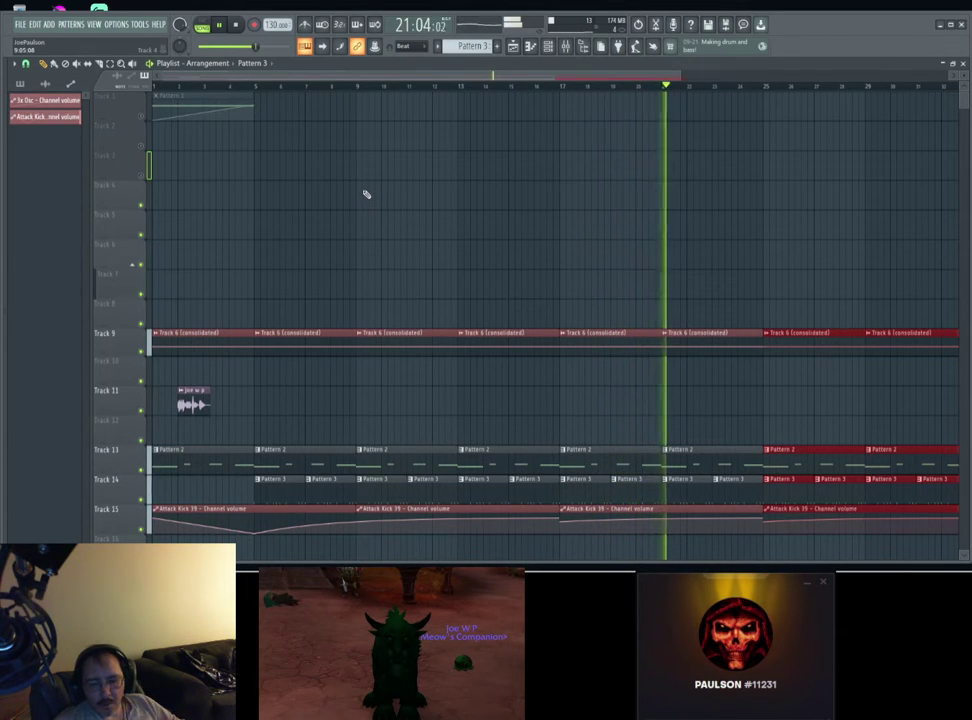
key("space")
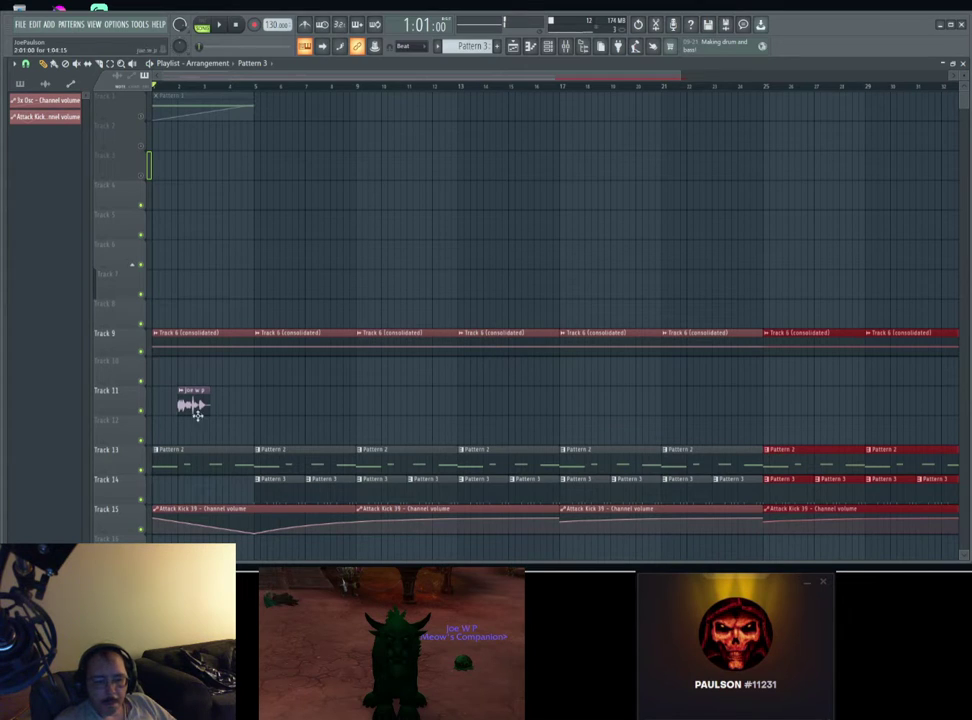
Step: Select Pattern 2 and add a Serum channel to its channel rack
double_click(174, 452)
key("Escape")
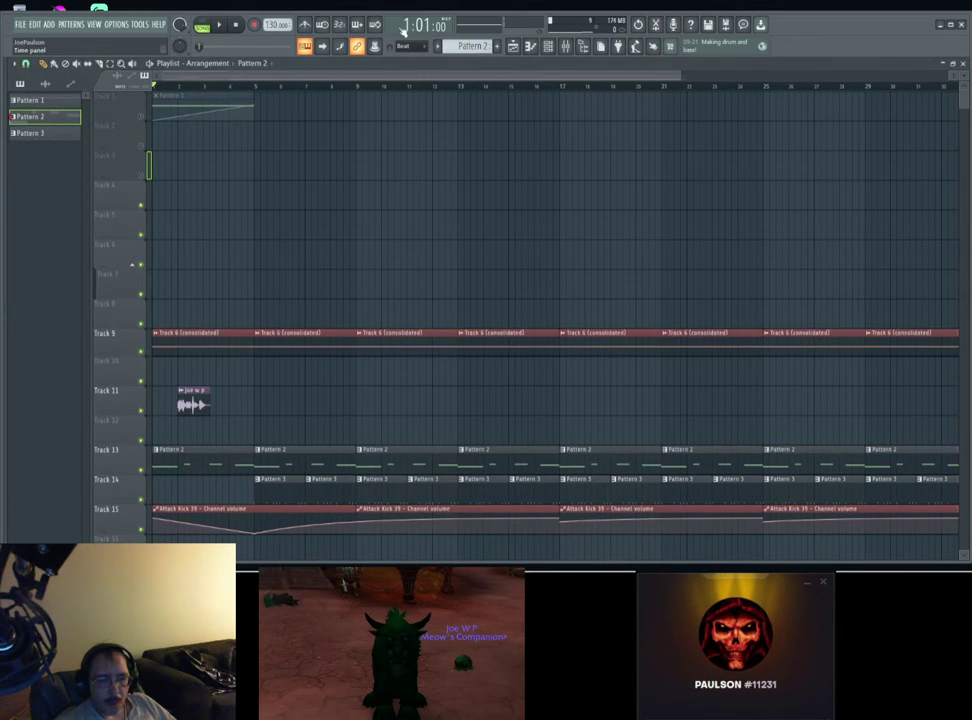
left_click(548, 46)
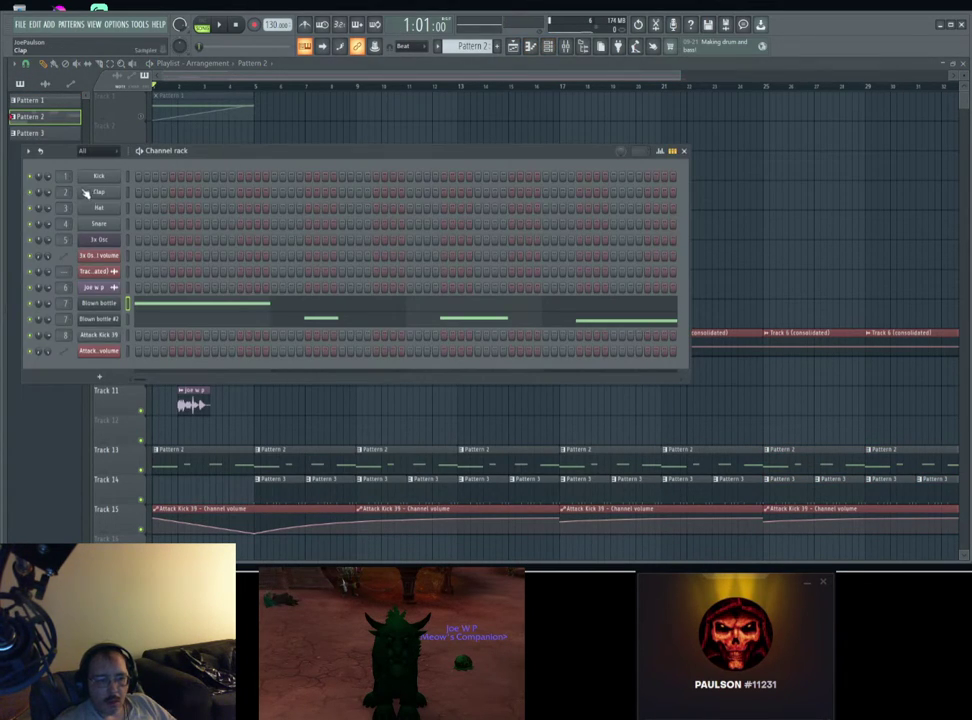
left_click(30, 150)
mouse_move(45, 163)
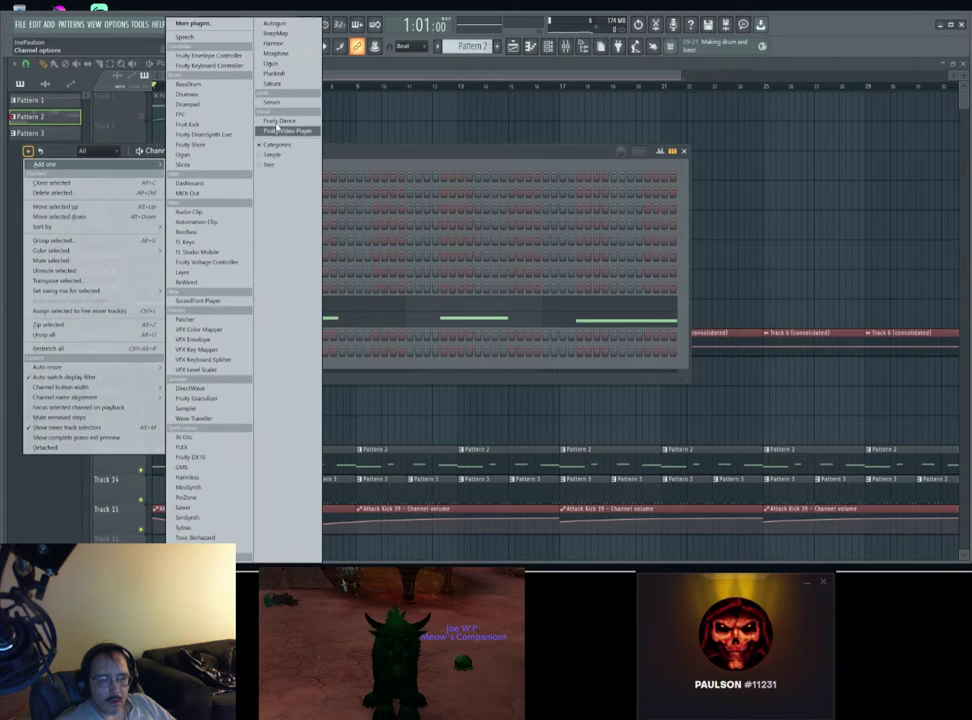
left_click(278, 104)
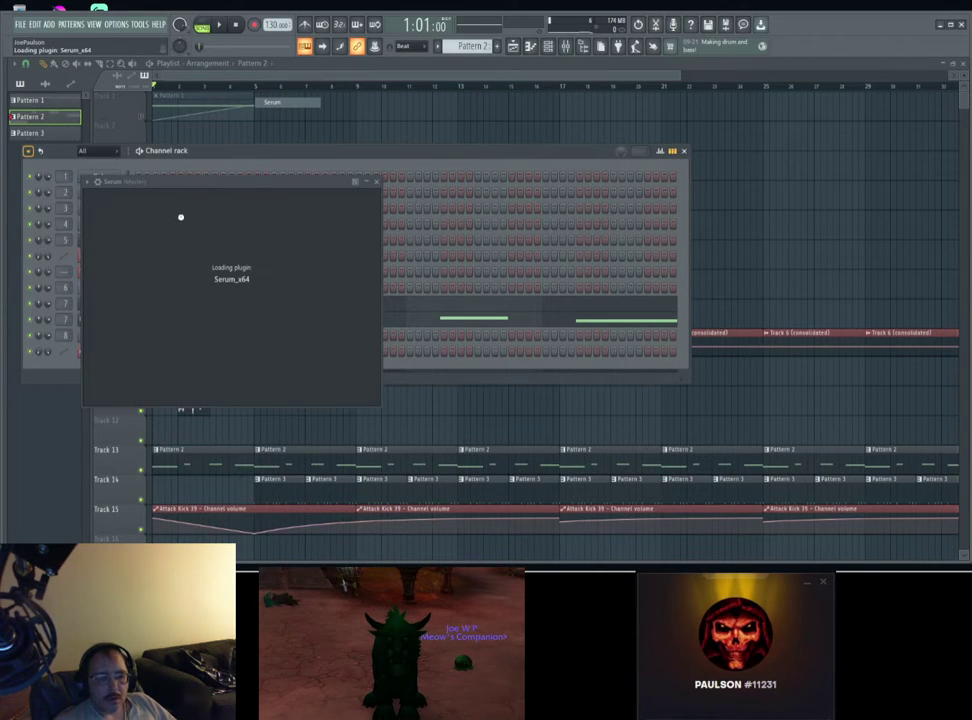
Step: Load the digital wavetable Misfits into Serum's oscillator A and close the plugin window
left_click(214, 251)
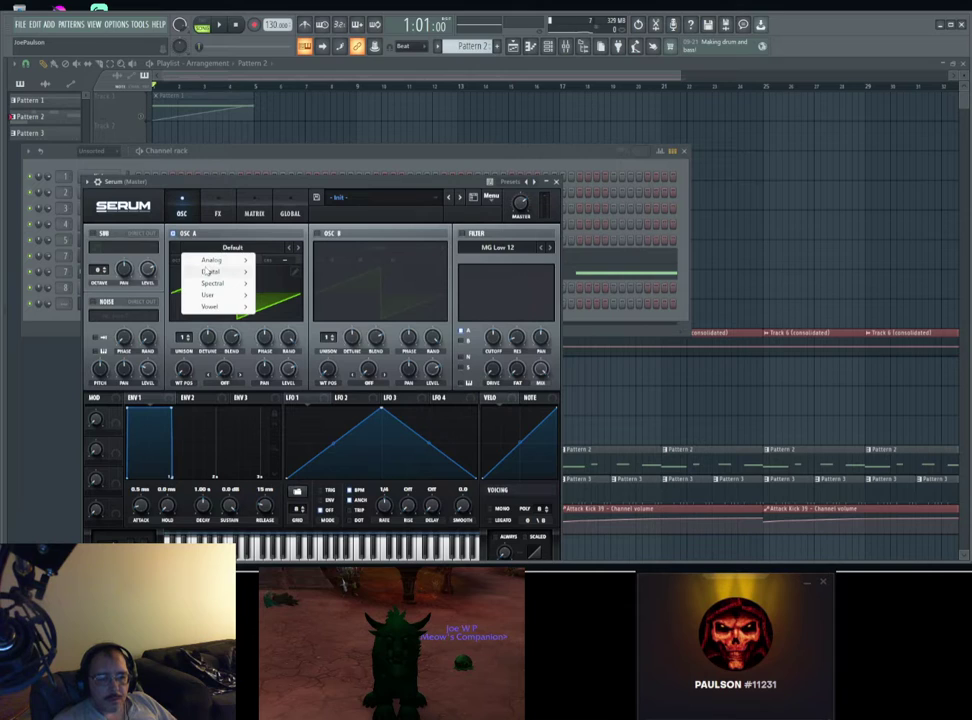
mouse_move(216, 273)
left_click(344, 293)
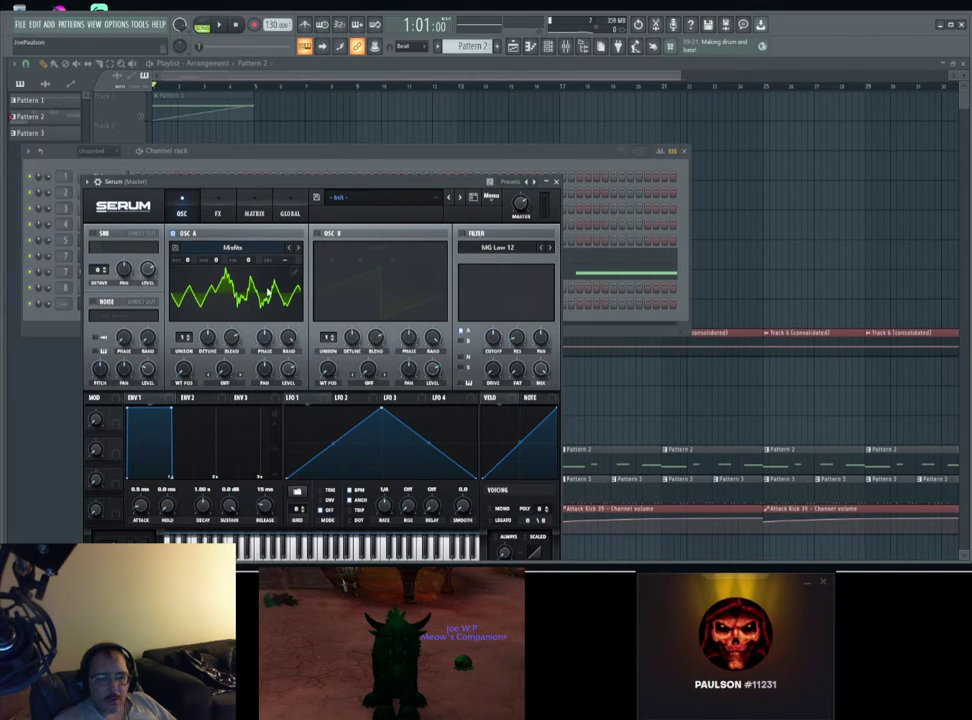
key("Escape")
Step: Copy the Blown bottle note into Serum and add C5, C5 and B4 notes after it in the piano roll
right_click(106, 257)
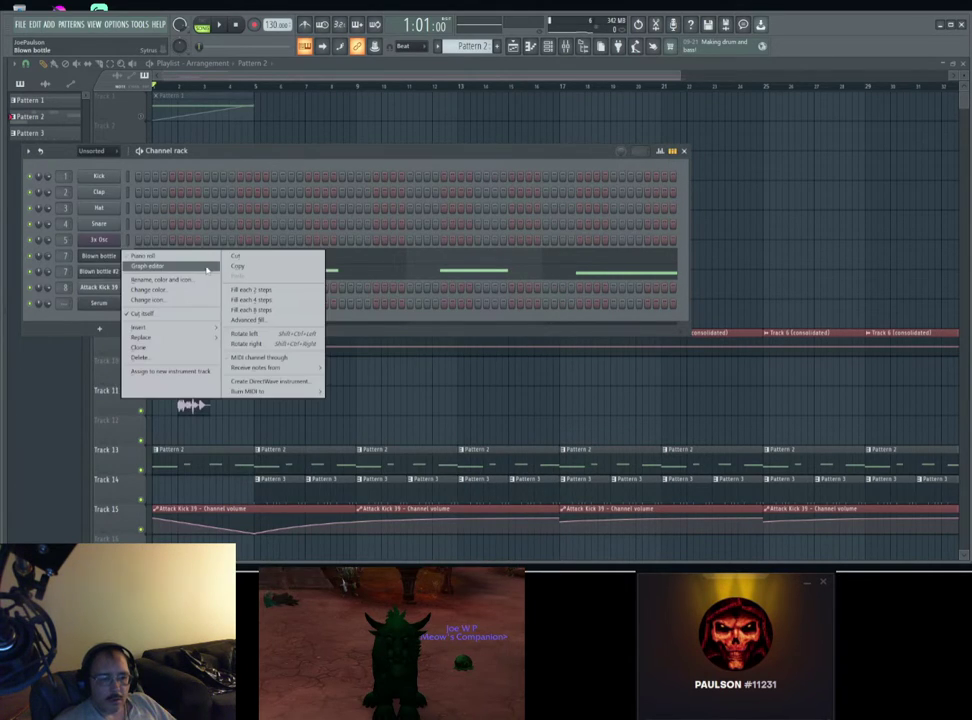
left_click(237, 268)
right_click(104, 304)
left_click(239, 322)
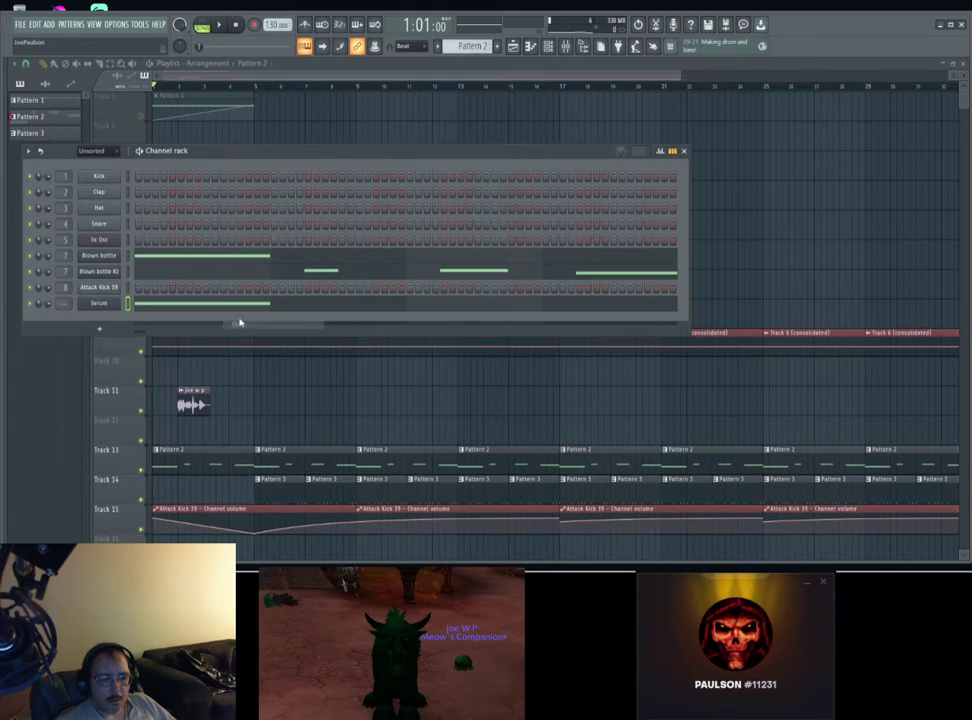
right_click(110, 309)
left_click(192, 312)
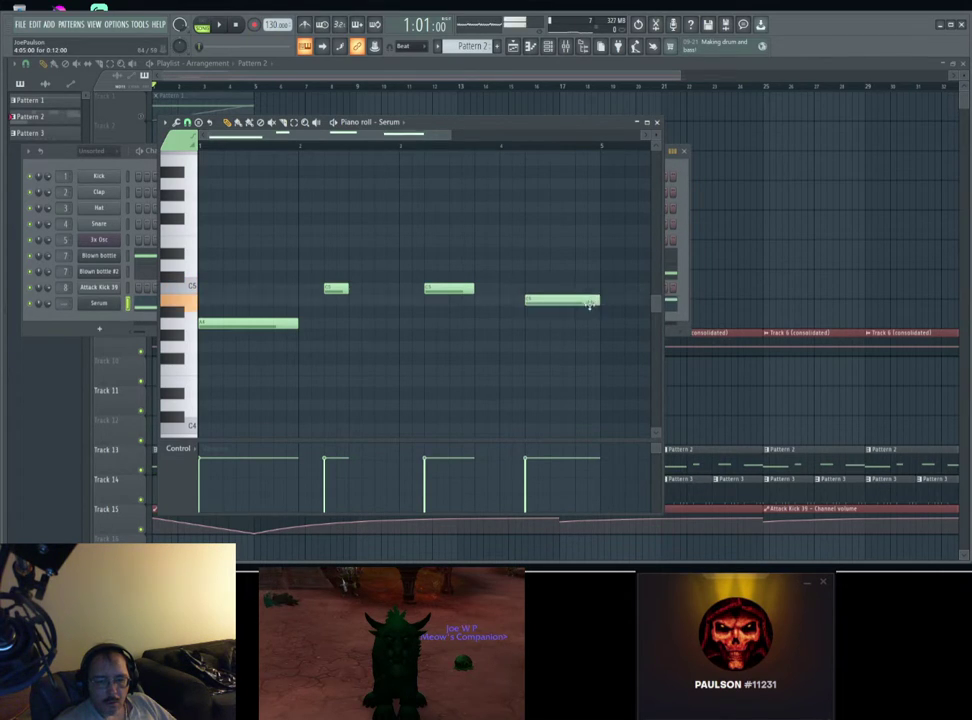
Step: Transpose all Serum notes down two octaves and play the song
left_click_drag(618, 249, 309, 313)
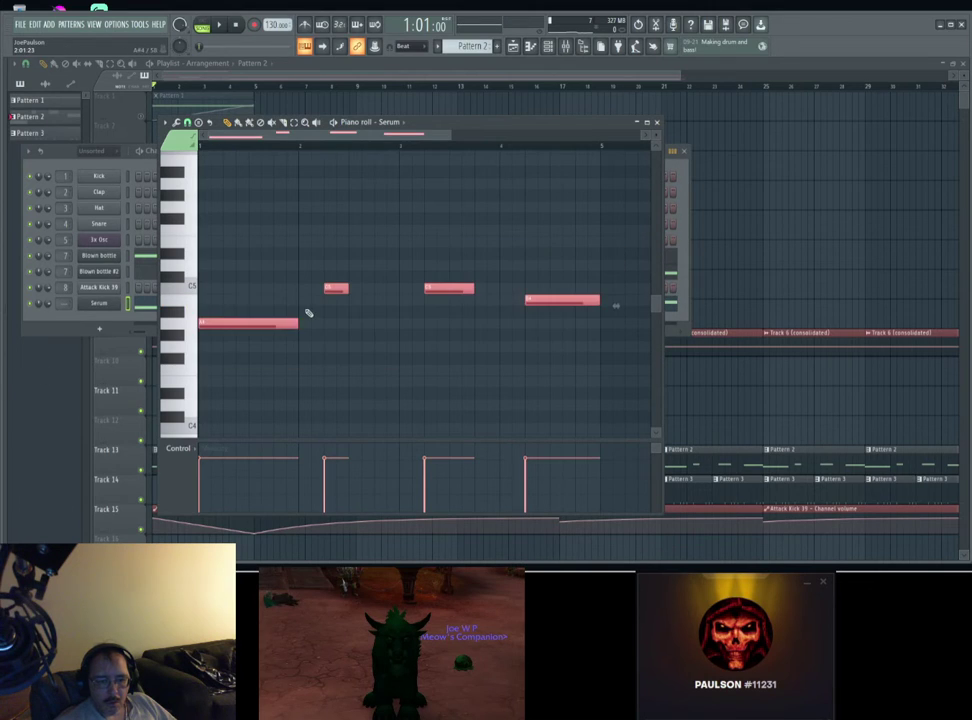
key("ctrl+Down")
scroll(224, 321, "down", 3)
key("ctrl+Down")
scroll(204, 330, "down", 1)
key("space")
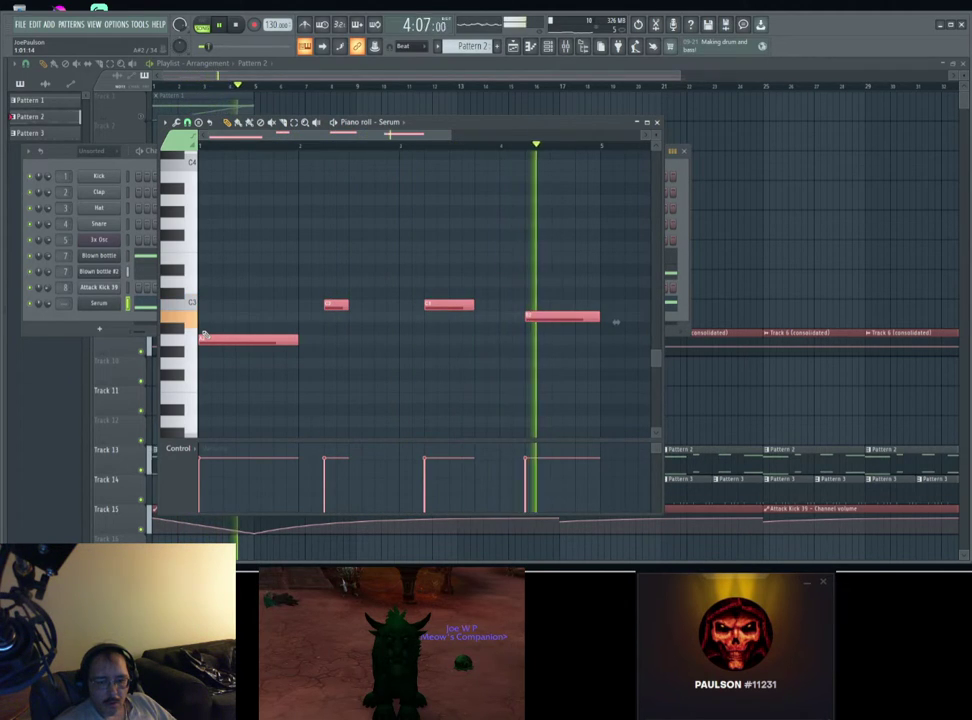
Step: Fill the gaps between the Serum notes with B2, C3, D3, D3 and C3, stretching the first added C3 to bar 3
left_click(304, 318)
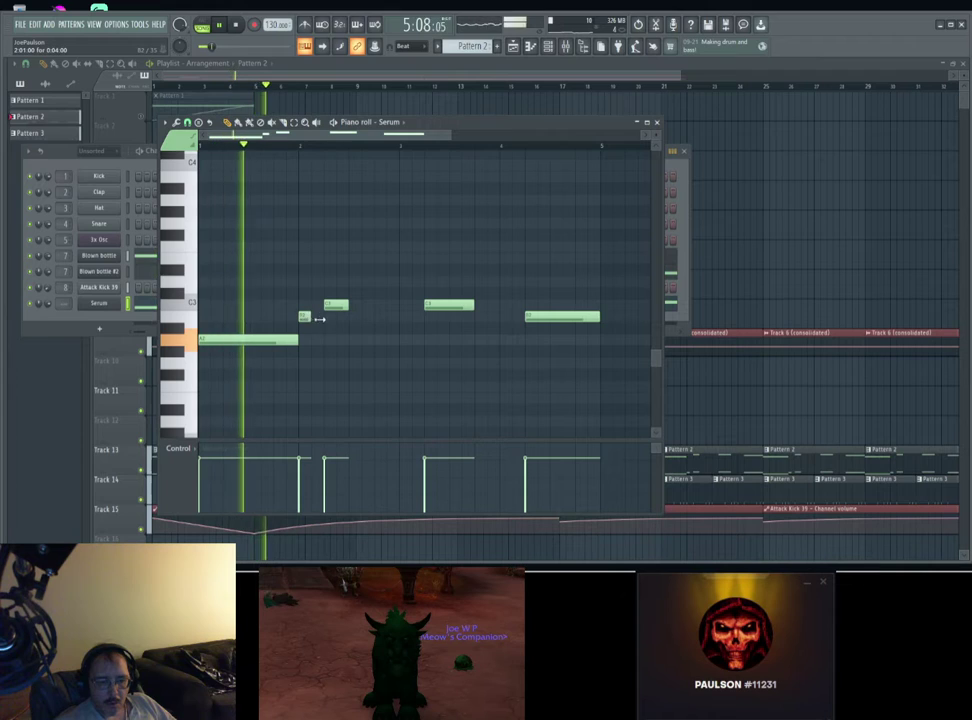
left_click(354, 305)
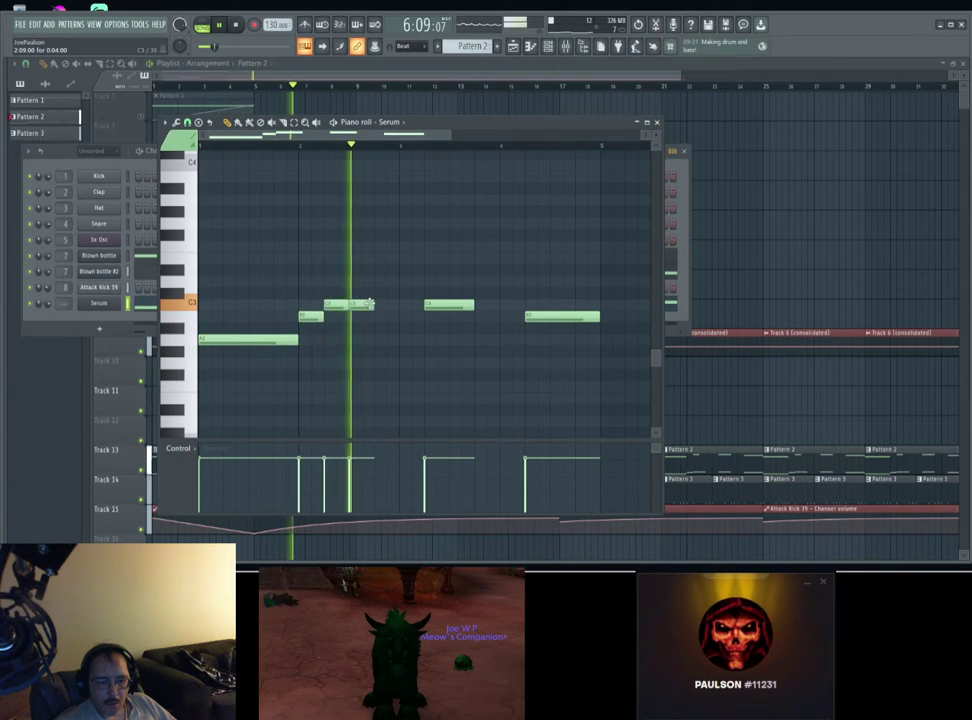
left_click_drag(373, 306, 423, 282)
left_click(406, 283)
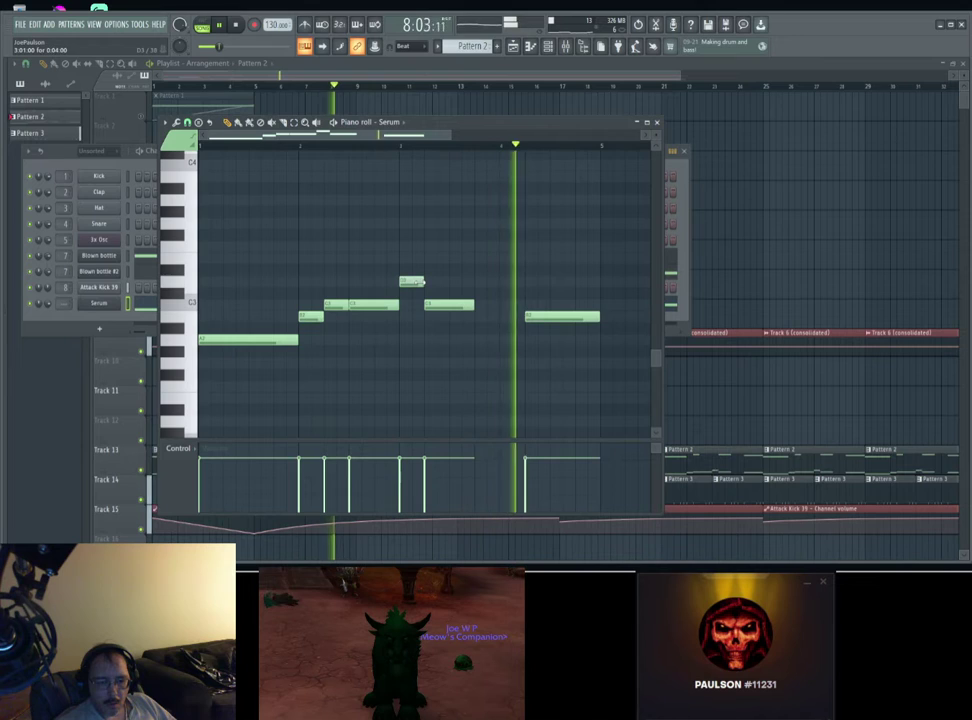
left_click(479, 282)
left_click_drag(484, 282, 522, 304)
left_click(505, 304)
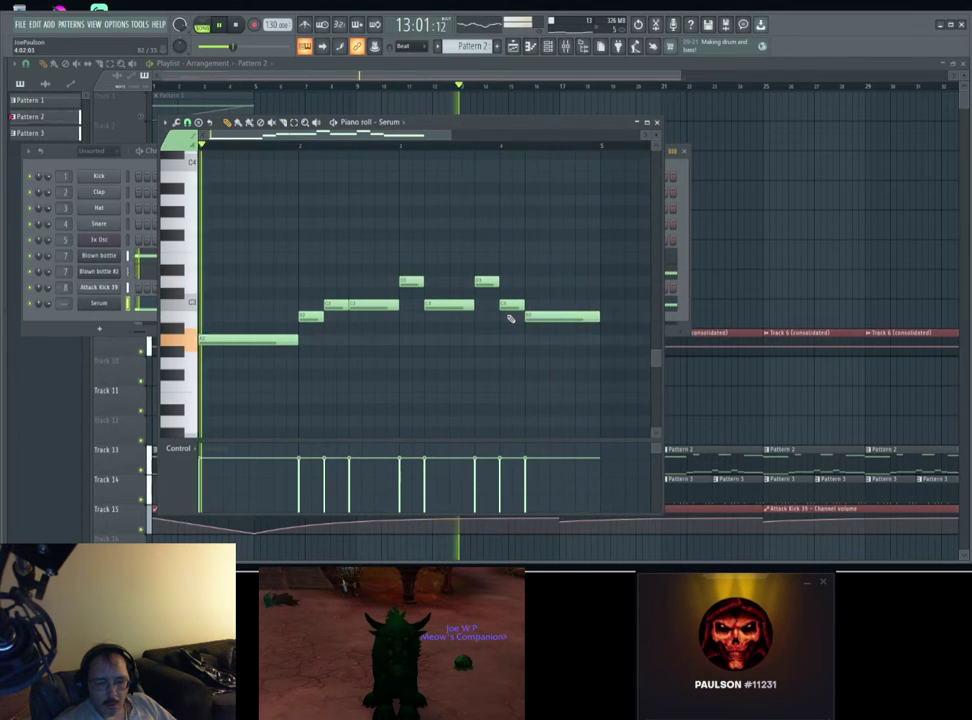
Step: Close the piano roll and route the Serum channel to mixer track 9
key("F7")
left_click(93, 305)
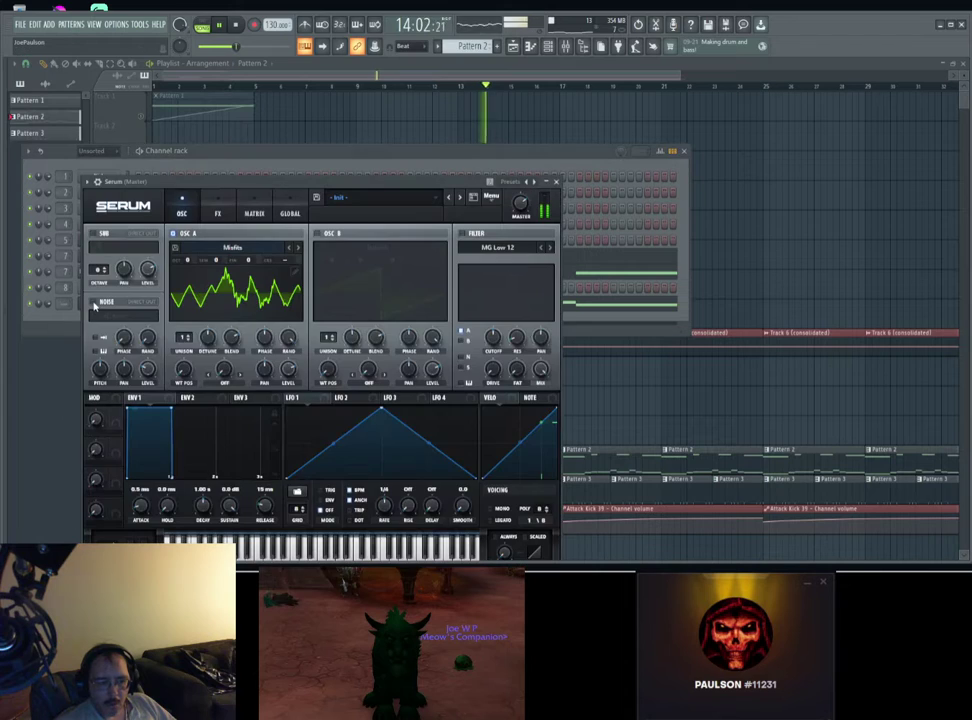
left_click(97, 181)
left_click(546, 204)
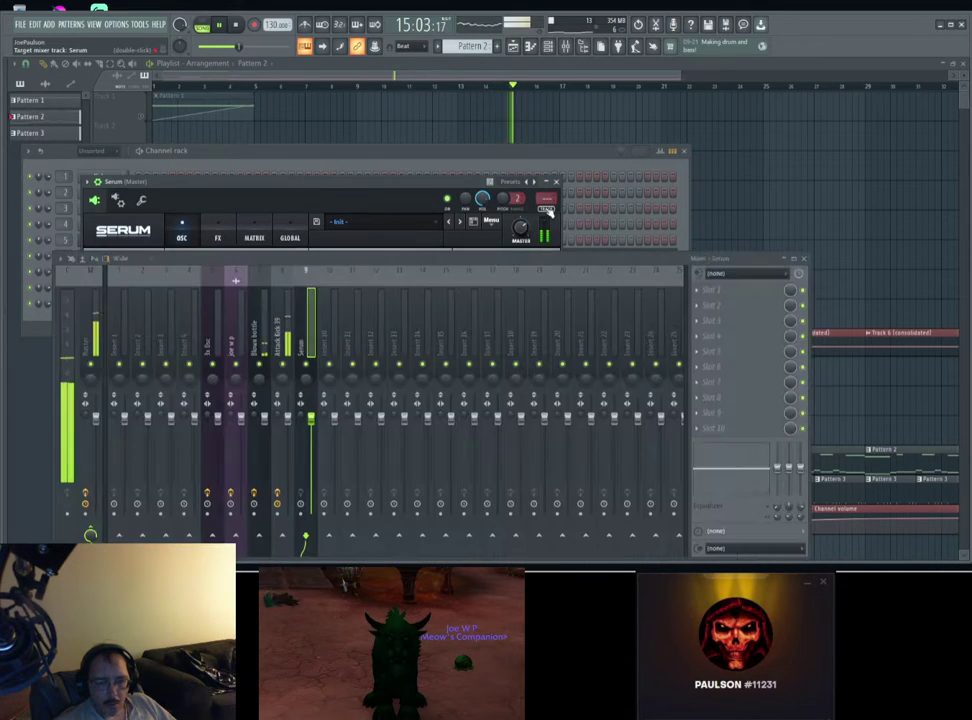
Step: Add Fruity Reeverb 2 with a 59% dry level and an EQUO with raised mid bands to the Serum mixer track
left_click(699, 290)
left_click(845, 141)
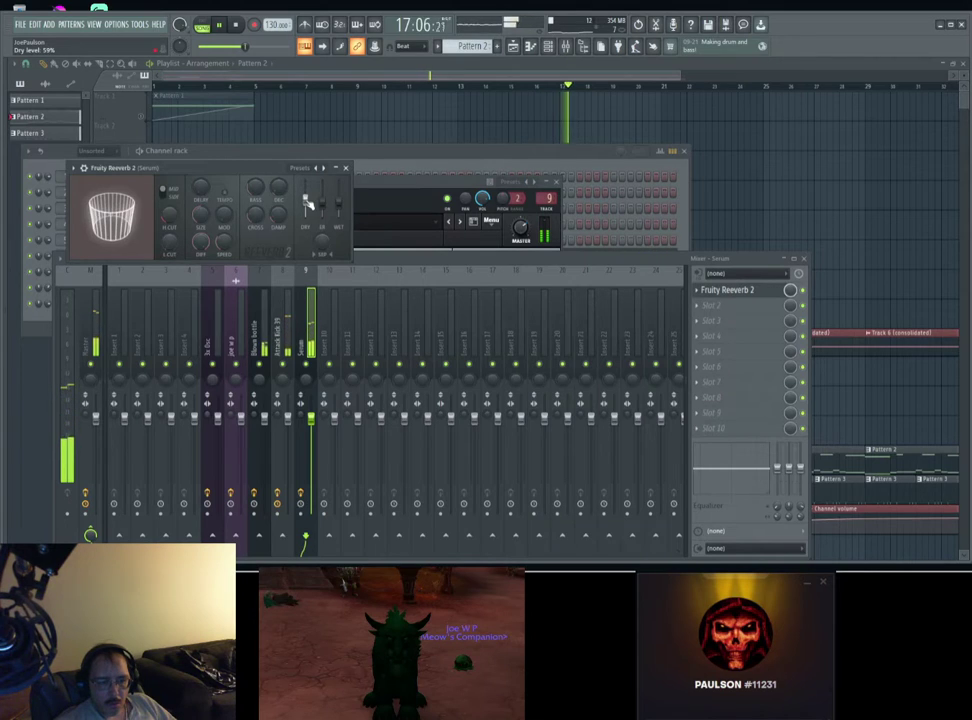
left_click(706, 304)
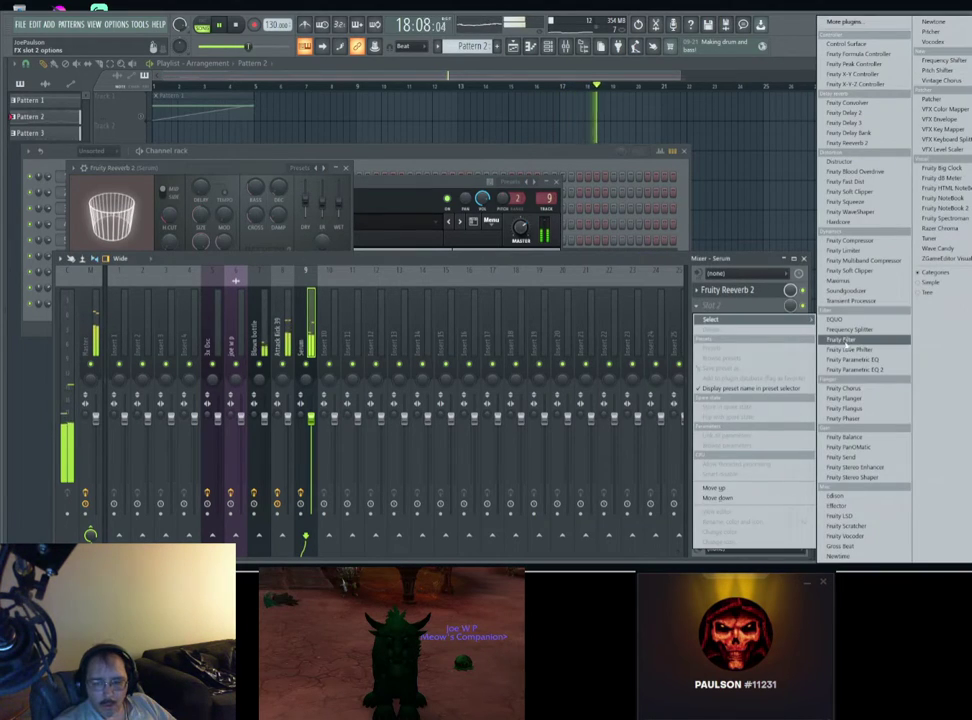
left_click(838, 319)
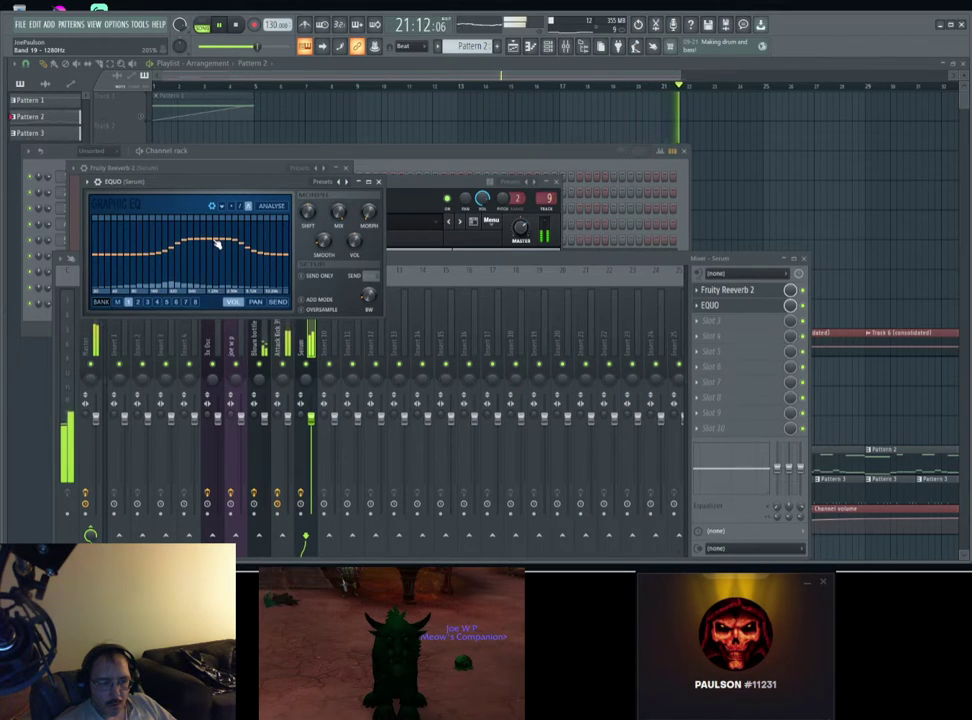
Step: Add Fruity Fast Dist with a 59% mix level and a second EQUO with 39% output volume to the Serum mixer track
left_click(710, 320)
left_click(845, 181)
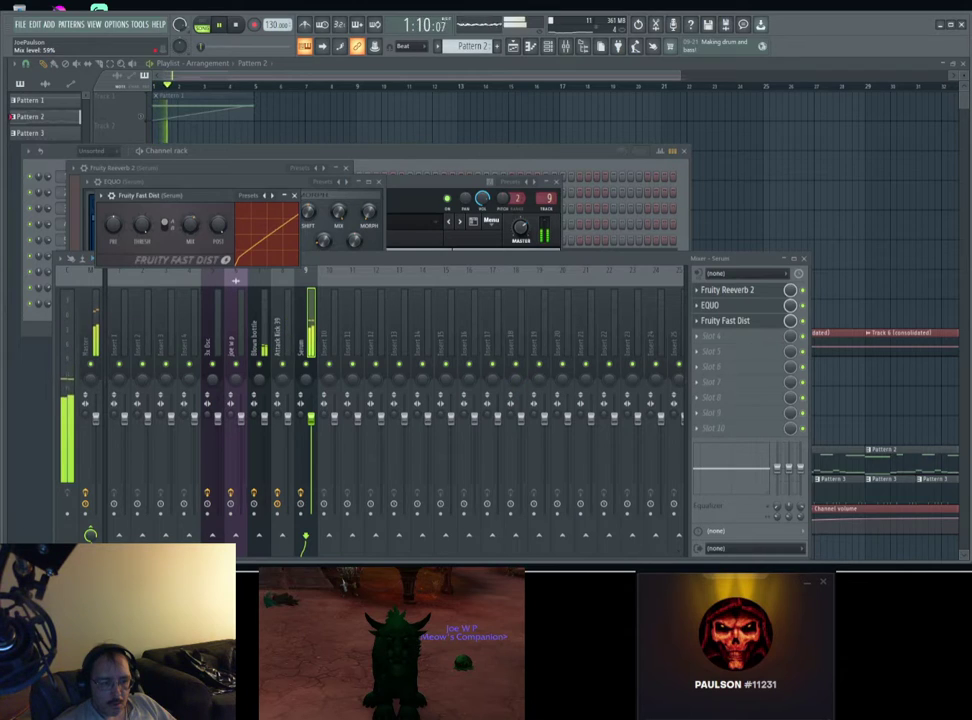
left_click(700, 337)
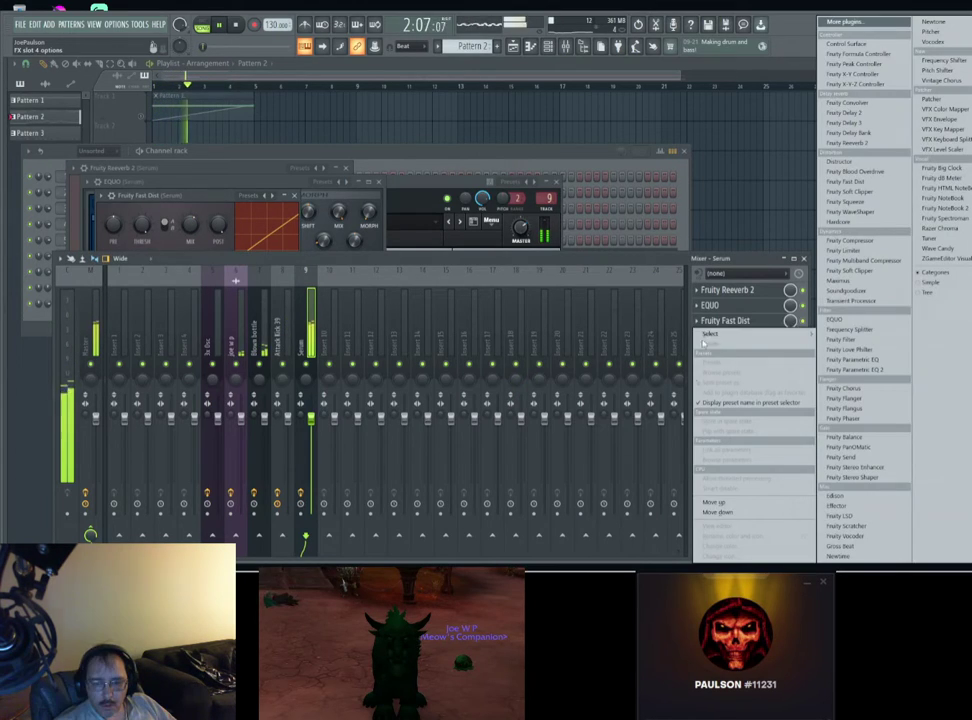
left_click(833, 318)
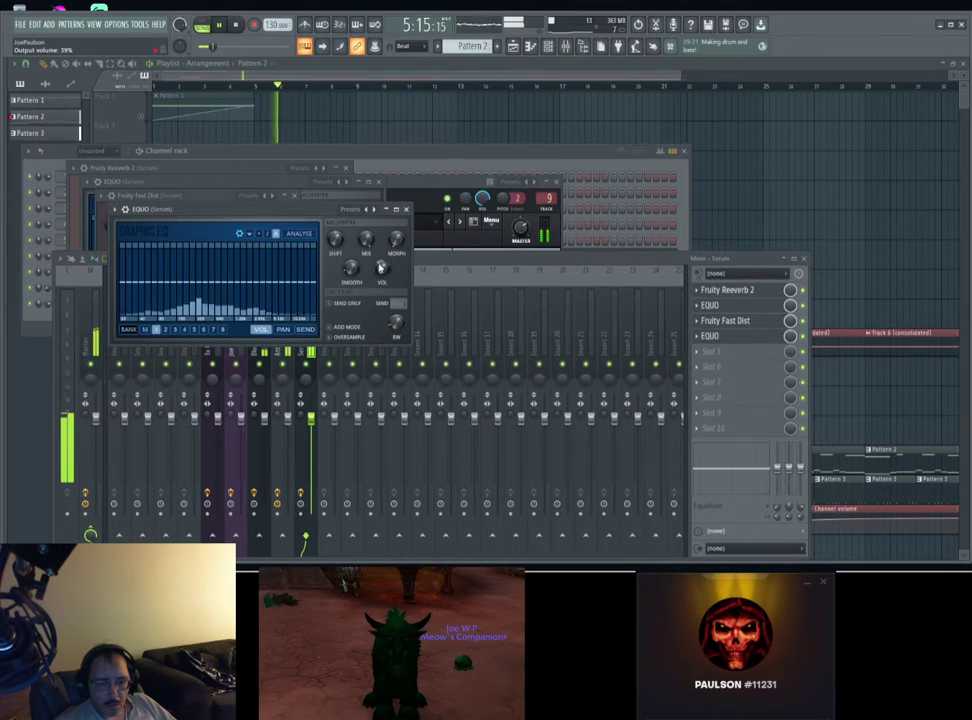
Step: Close the open effect, Serum, mixer, channel rack and playlist windows
key("Escape")
key("Escape")
key("Escape")
key("Escape")
key("Escape")
key("Escape")
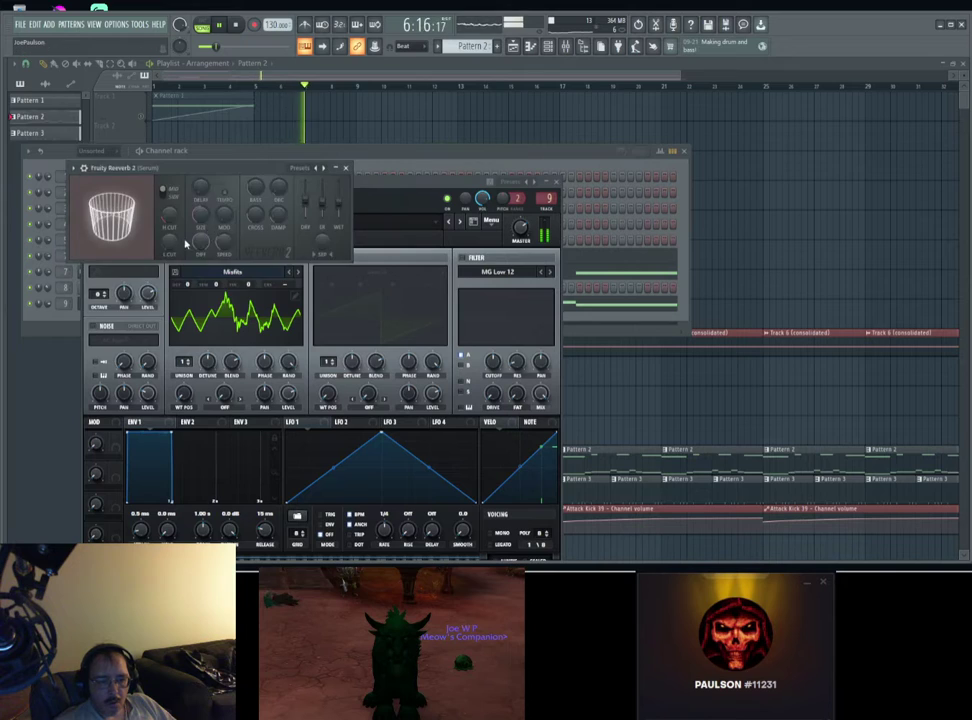
key("Escape")
key("Escape")
key("Escape")
key("Escape")
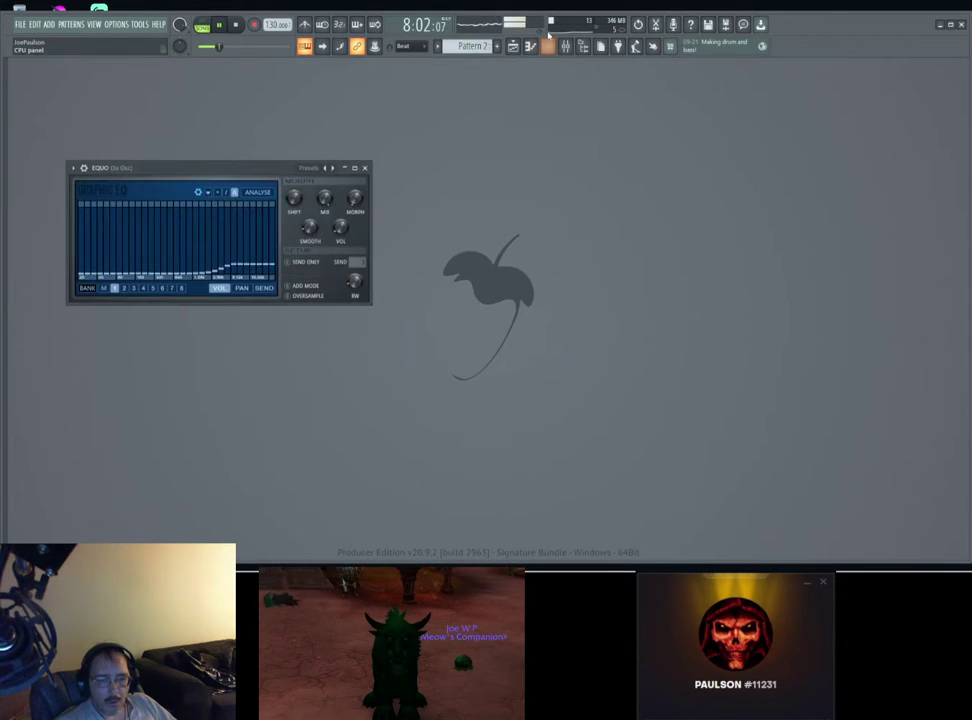
Step: Reopen the mixer and channel rack, and modulate Serum's oscillator A level with LFO 1 in TRIG mode at a 1/8 rate
key("F9")
key("F6")
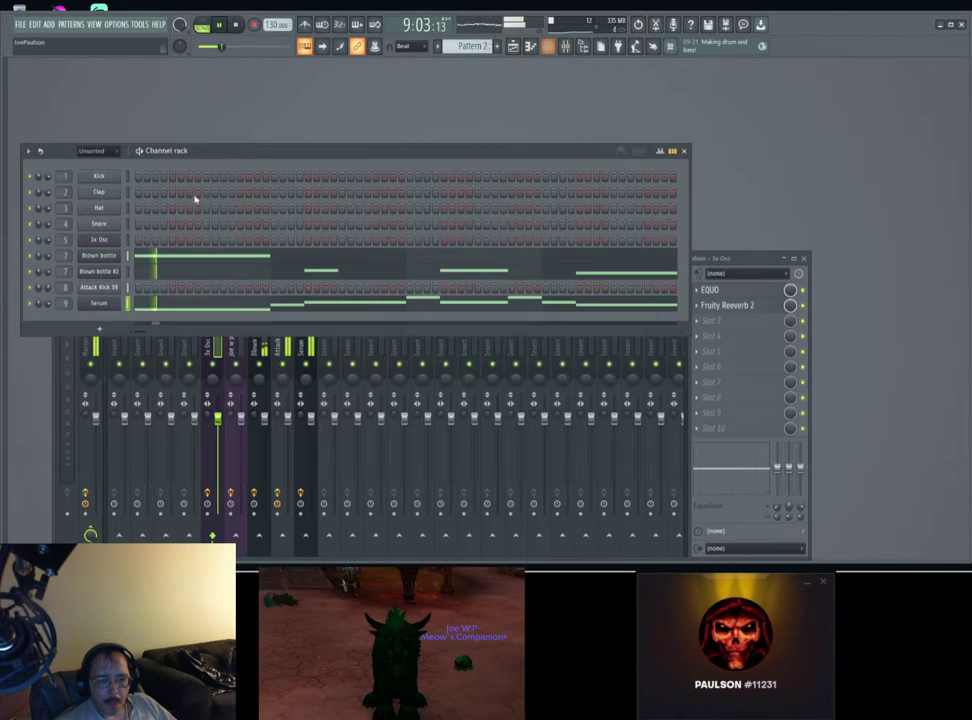
left_click(100, 303)
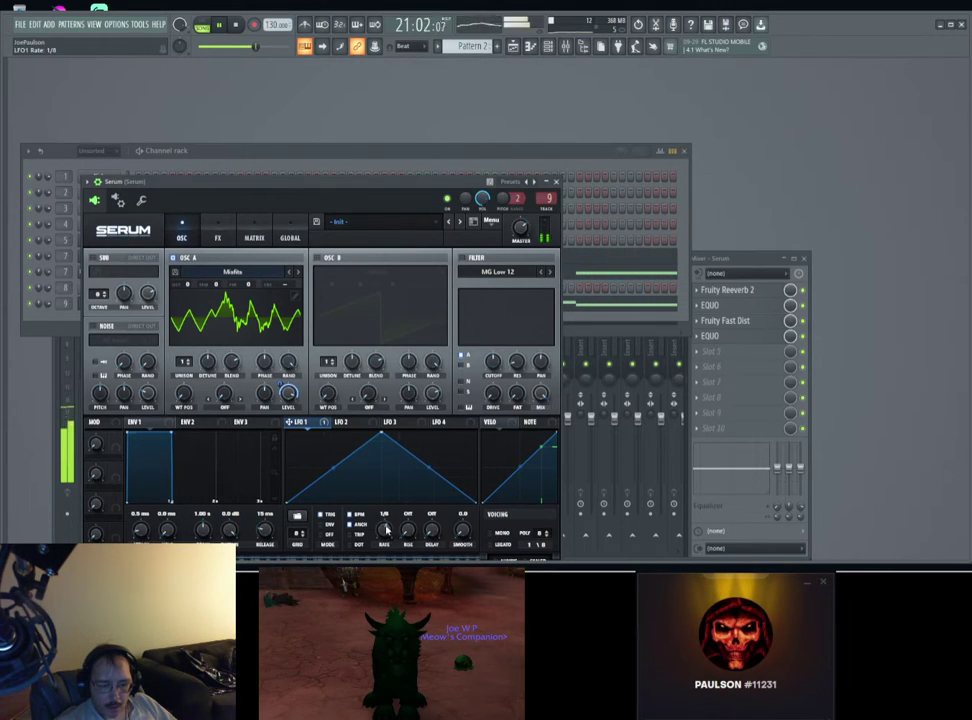
Step: Create an automation clip for Serum's LFO 1 rate, the last tweaked parameter, on playlist Track 16
left_click(127, 26)
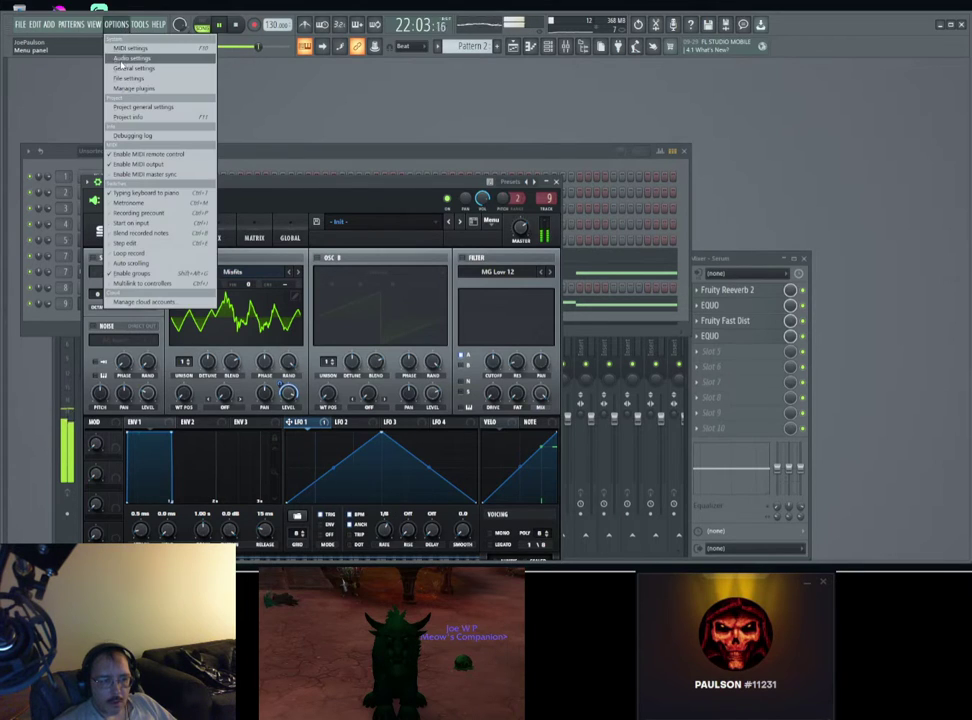
mouse_move(140, 25)
mouse_move(145, 156)
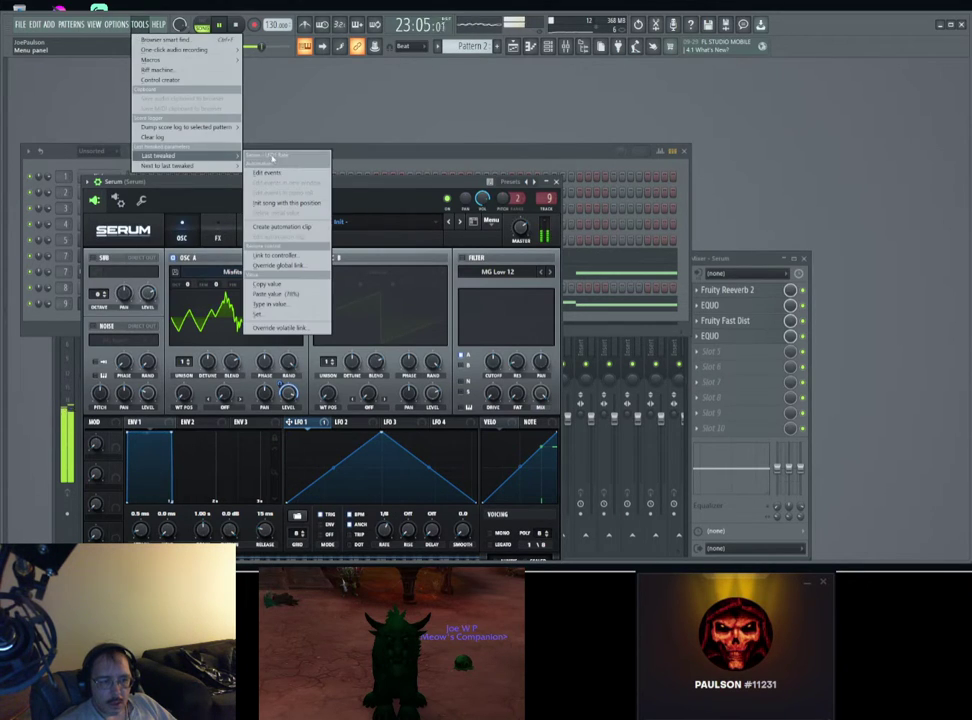
left_click(265, 230)
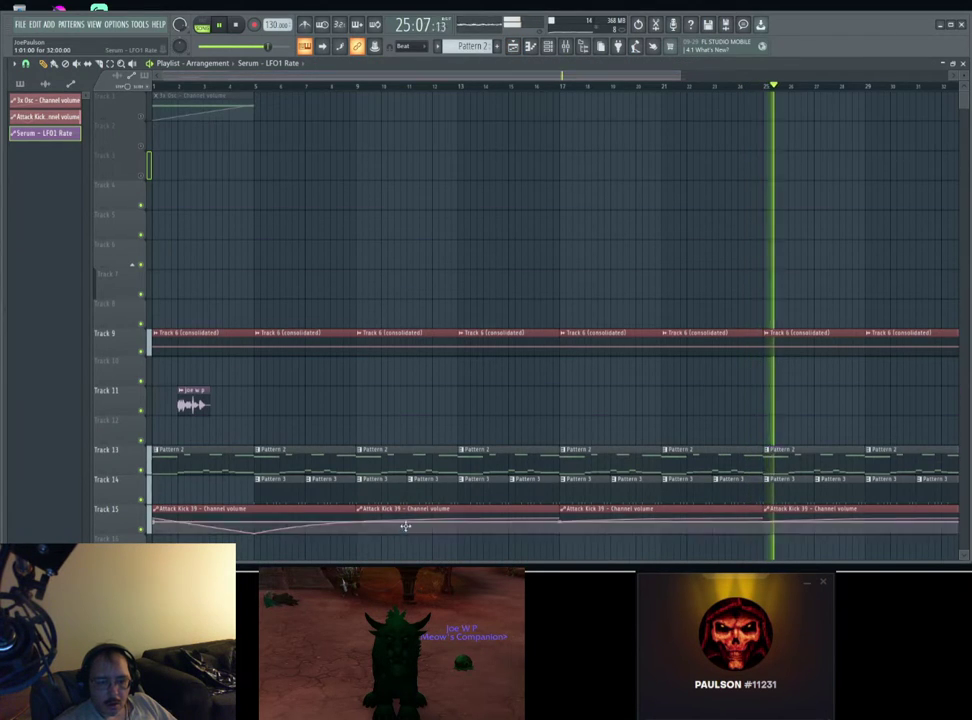
scroll(405, 526, "down", 1)
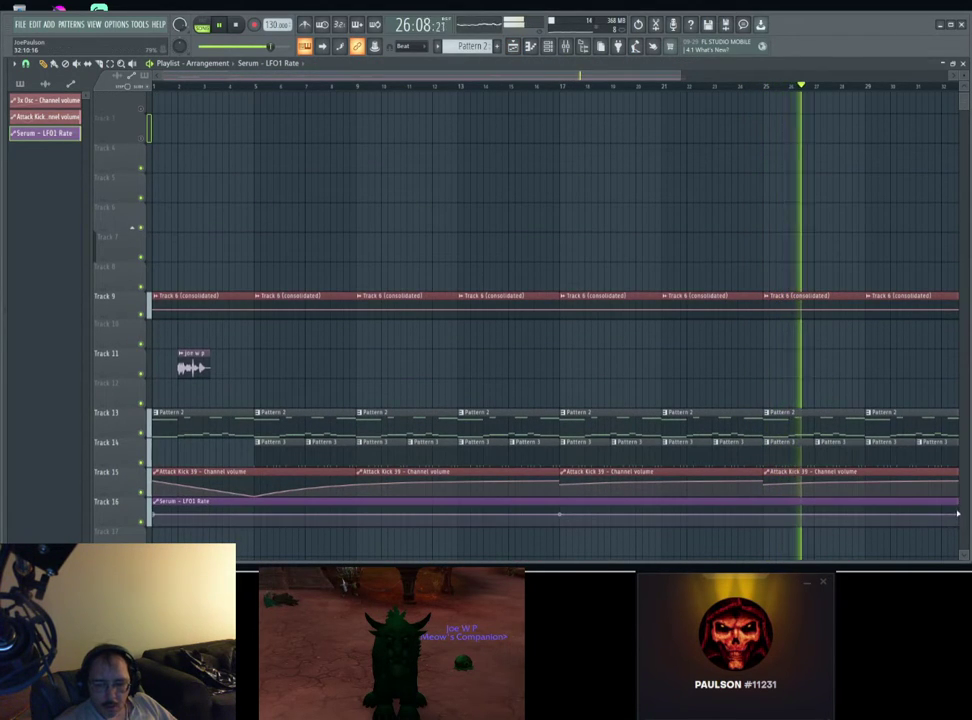
right_click(803, 528, "ctrl")
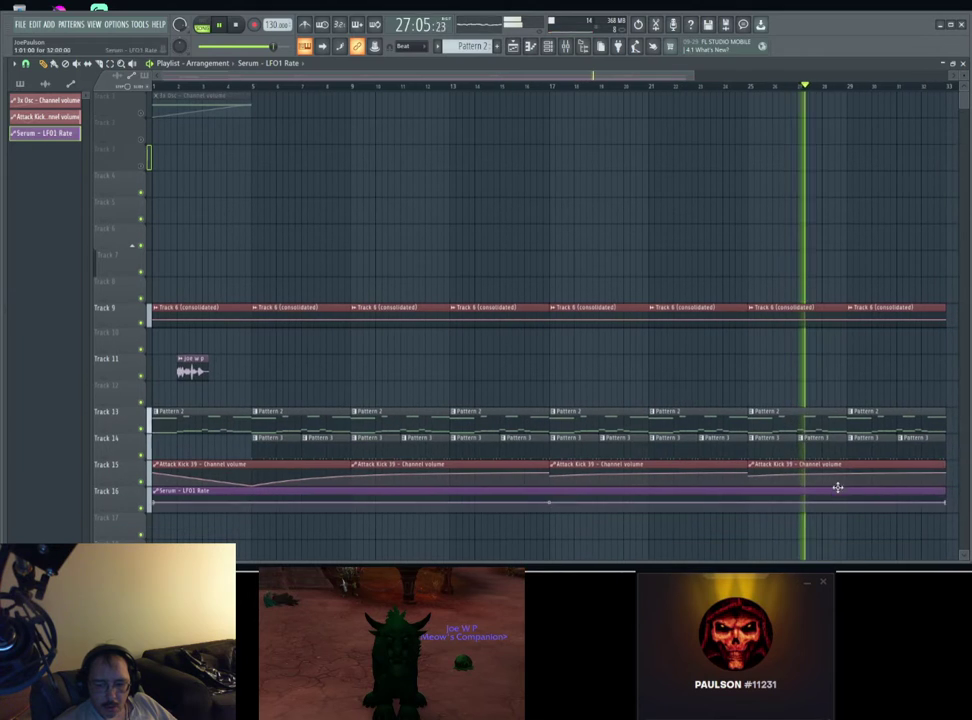
Step: Shorten the Serum LFO 1 rate automation clip on Track 16 to four bars, ending at bar 5
right_click(946, 503)
left_click(961, 536)
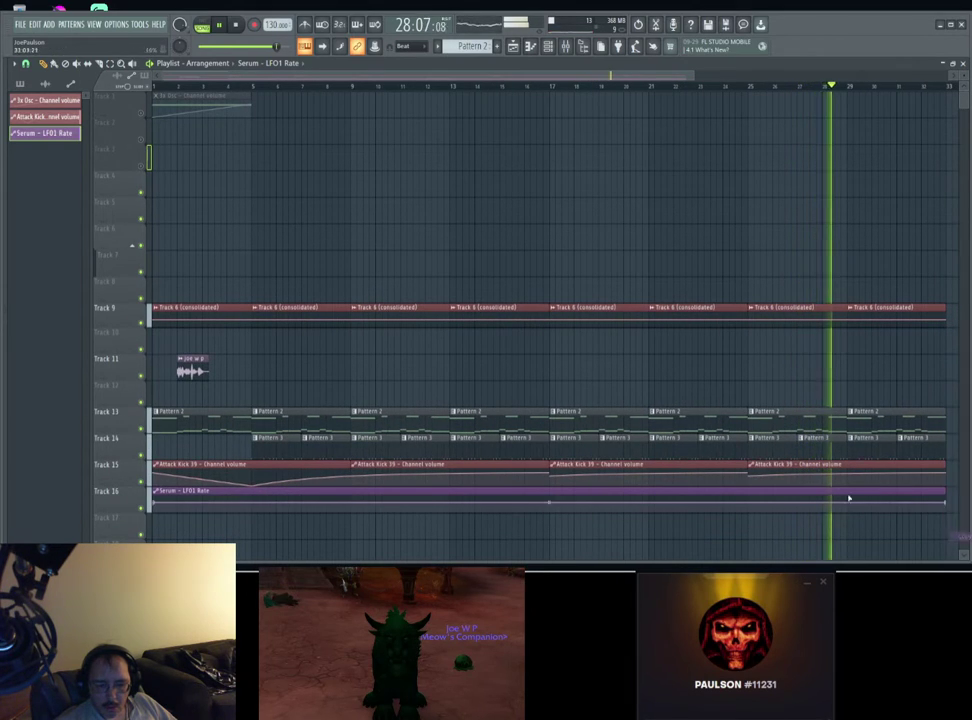
right_click(252, 505)
left_click(309, 535)
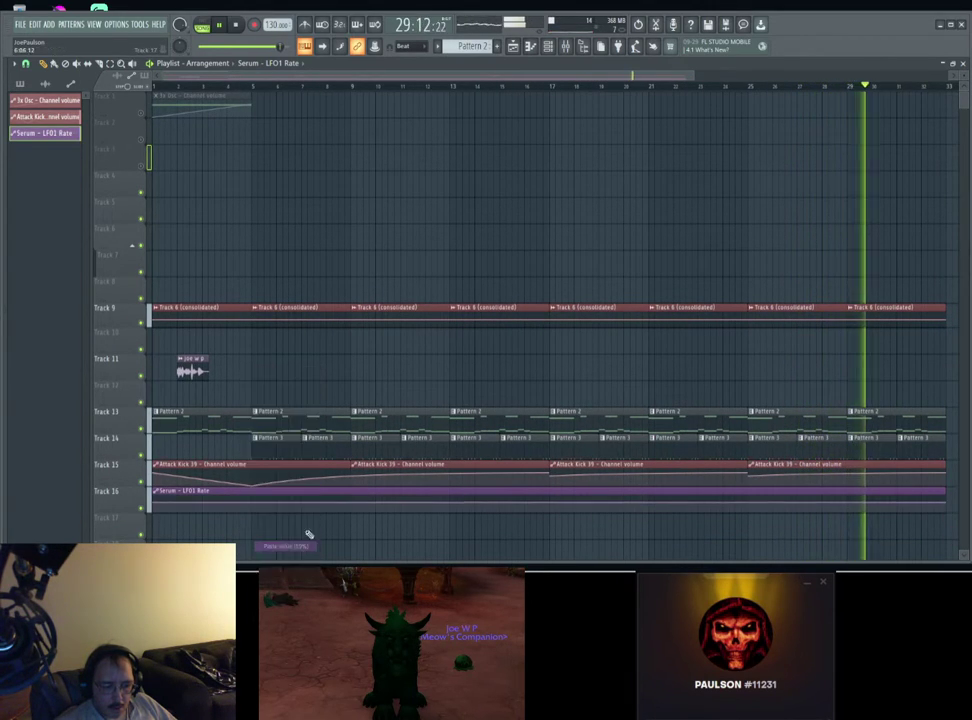
left_click_drag(948, 492, 252, 474)
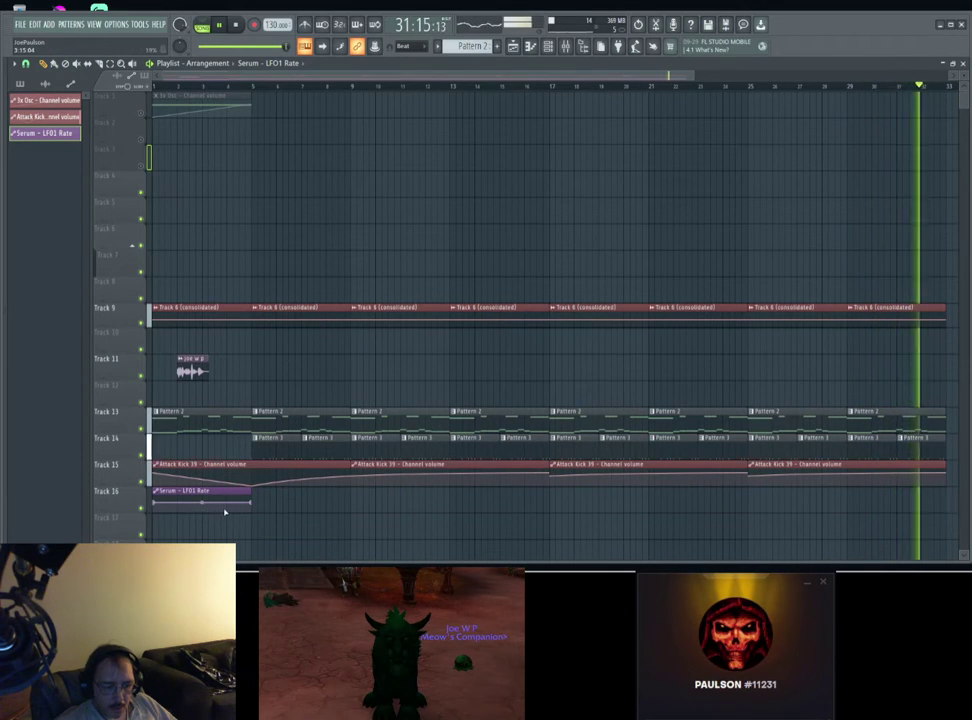
Step: Shape the Serum LFO 1 rate clip into a curve with low stretches and a late bump, and repeat it along Track 16 to bar 33
right_click(226, 510)
right_click(214, 501)
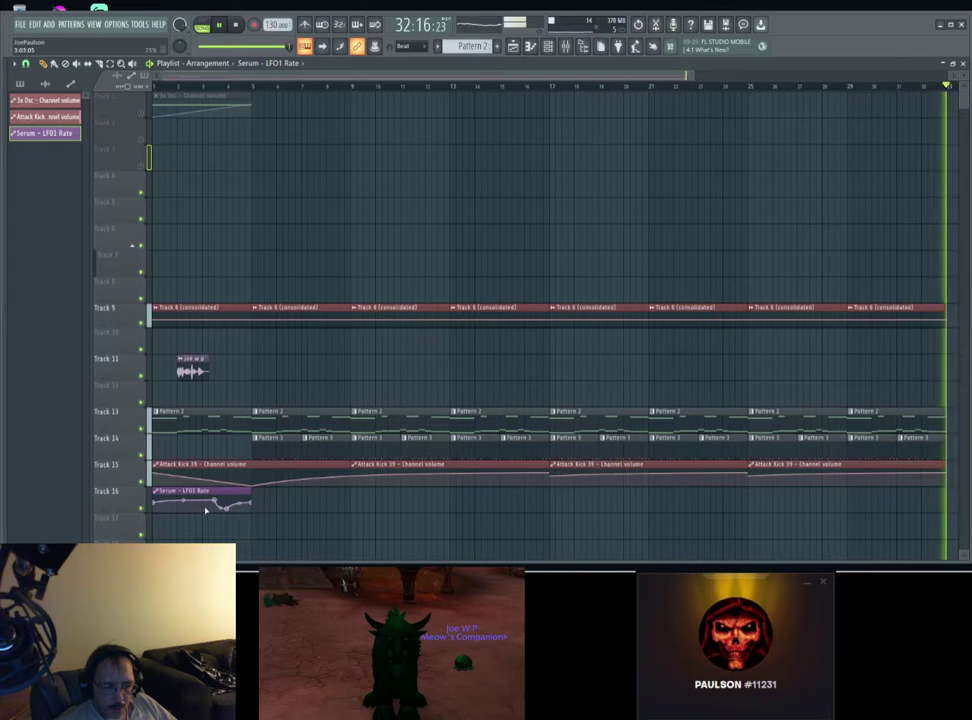
right_click(205, 510)
left_click_drag(187, 493, 469, 495)
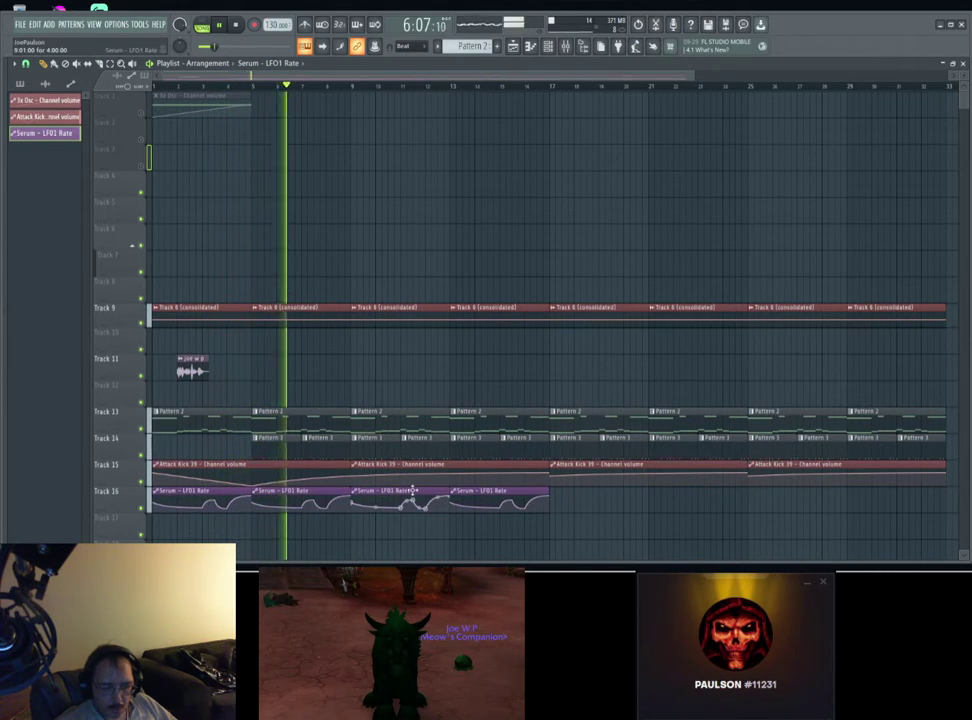
left_click_drag(477, 490, 866, 497)
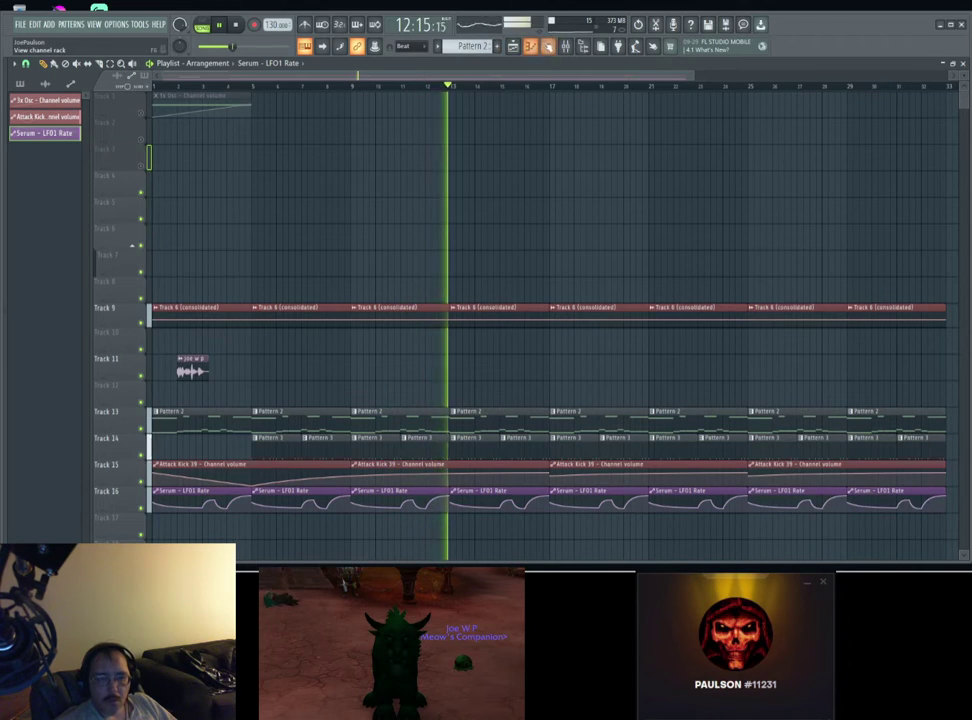
Step: Cut the Serum notes out of Pattern 2 and paste them onto the Serum channel in Pattern 4
left_click(548, 46)
left_click(112, 152)
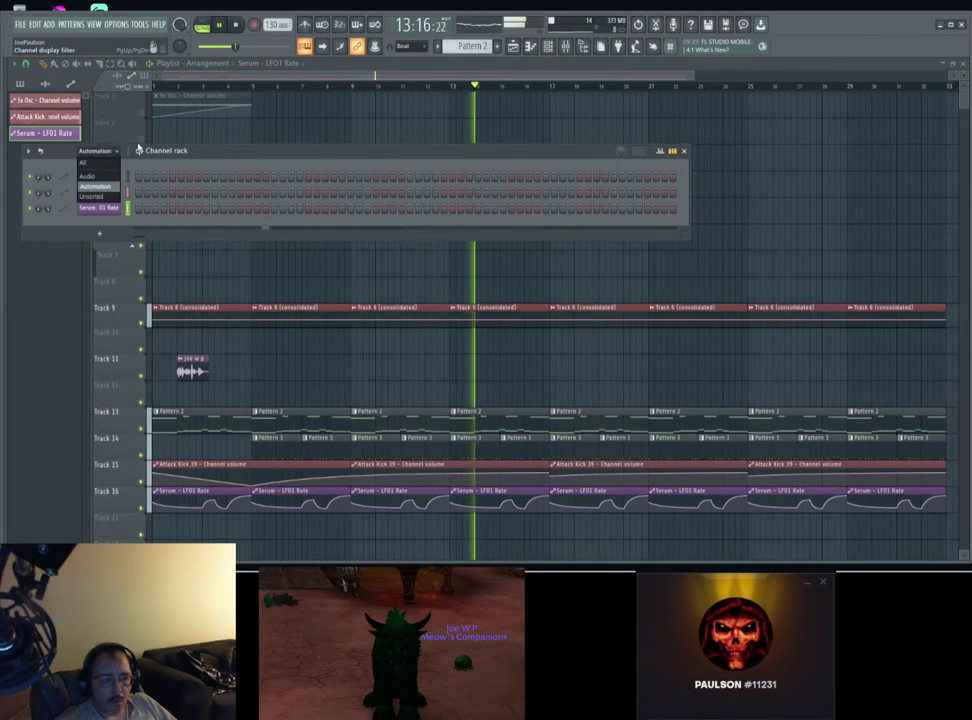
left_click(152, 152)
left_click(471, 45)
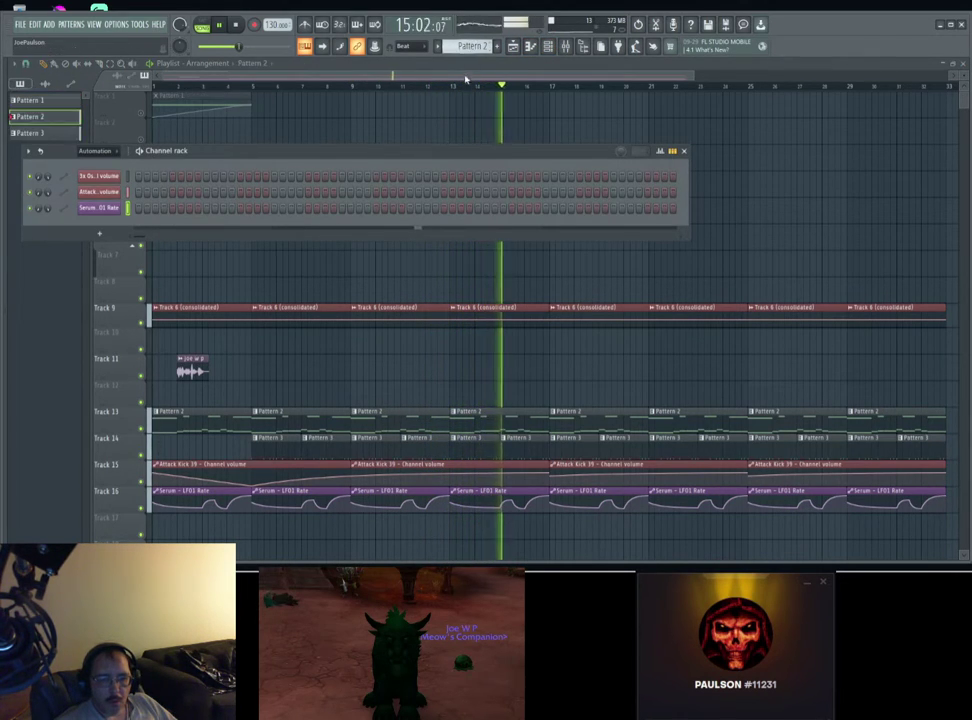
scroll(467, 46, "up", 1)
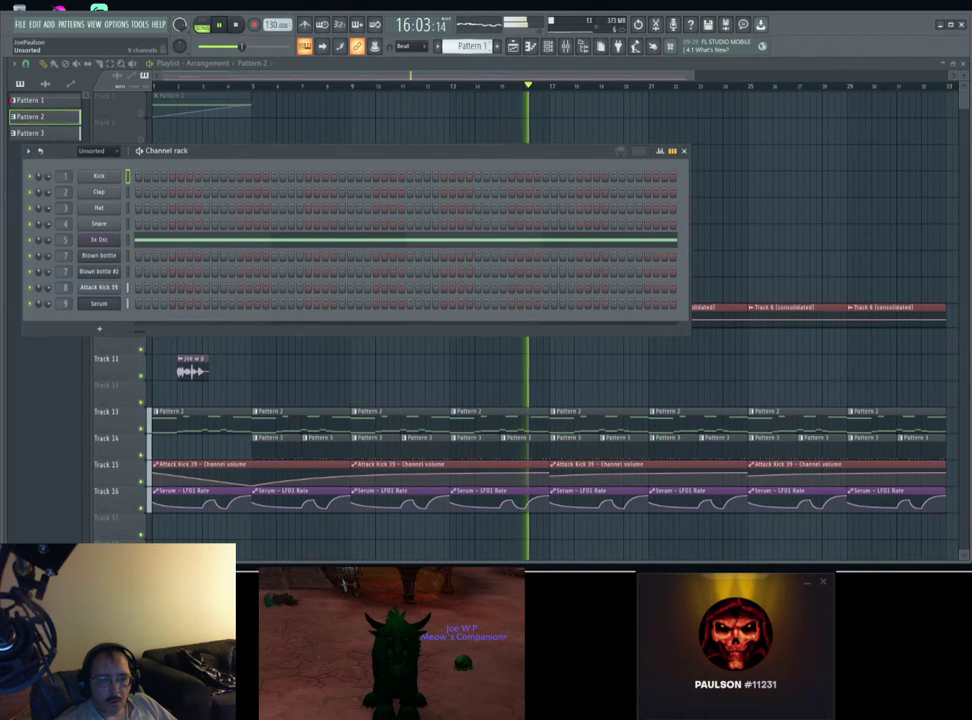
scroll(471, 46, "down", 2)
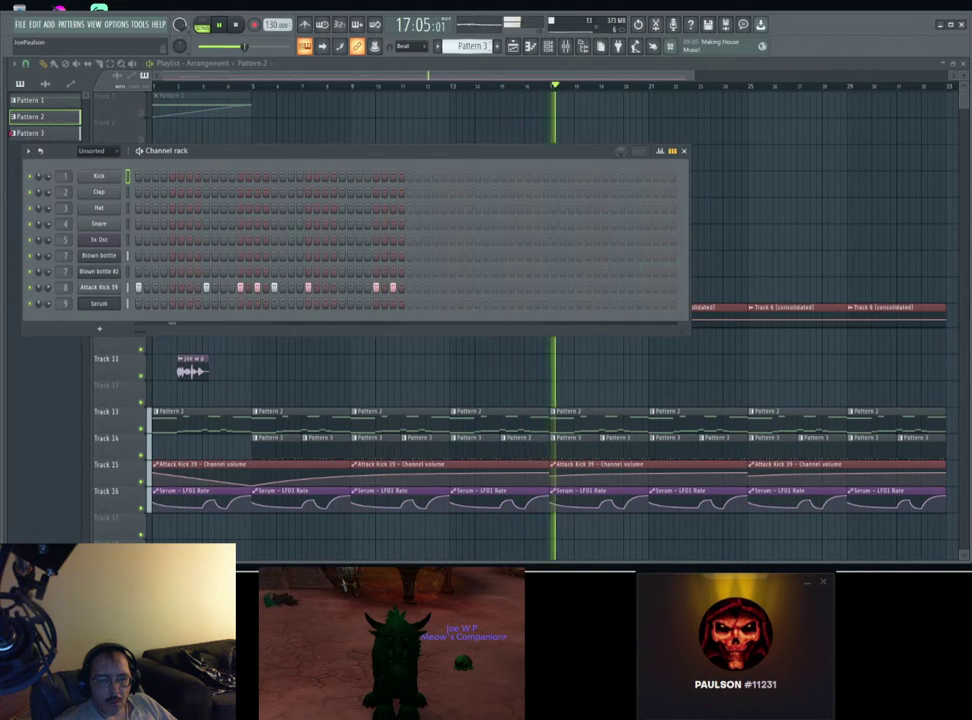
scroll(471, 46, "up", 1)
right_click(83, 307)
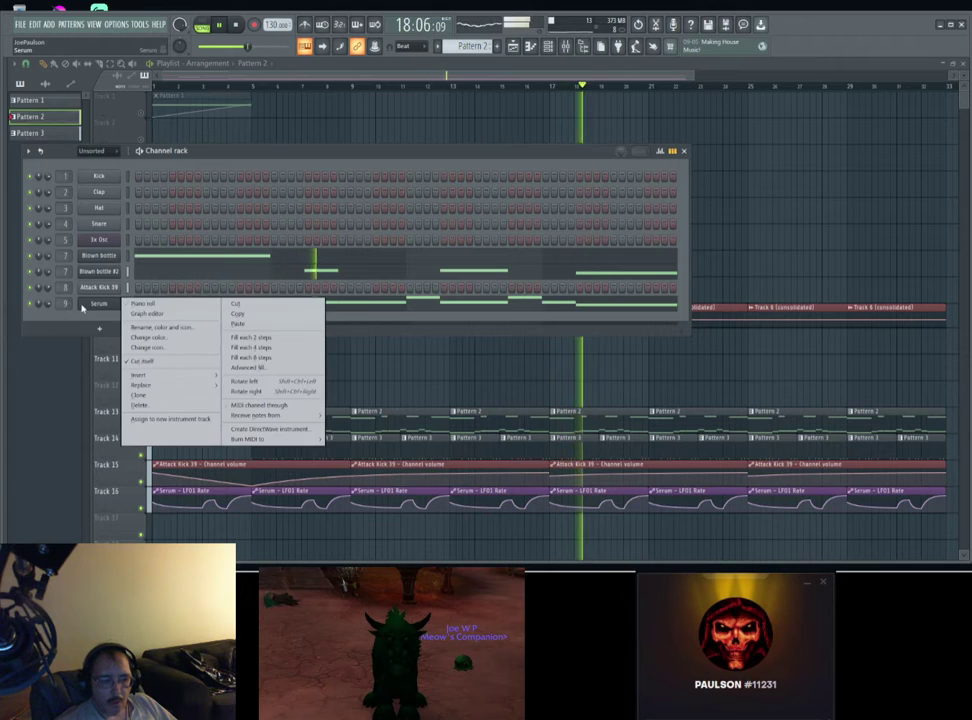
left_click(236, 304)
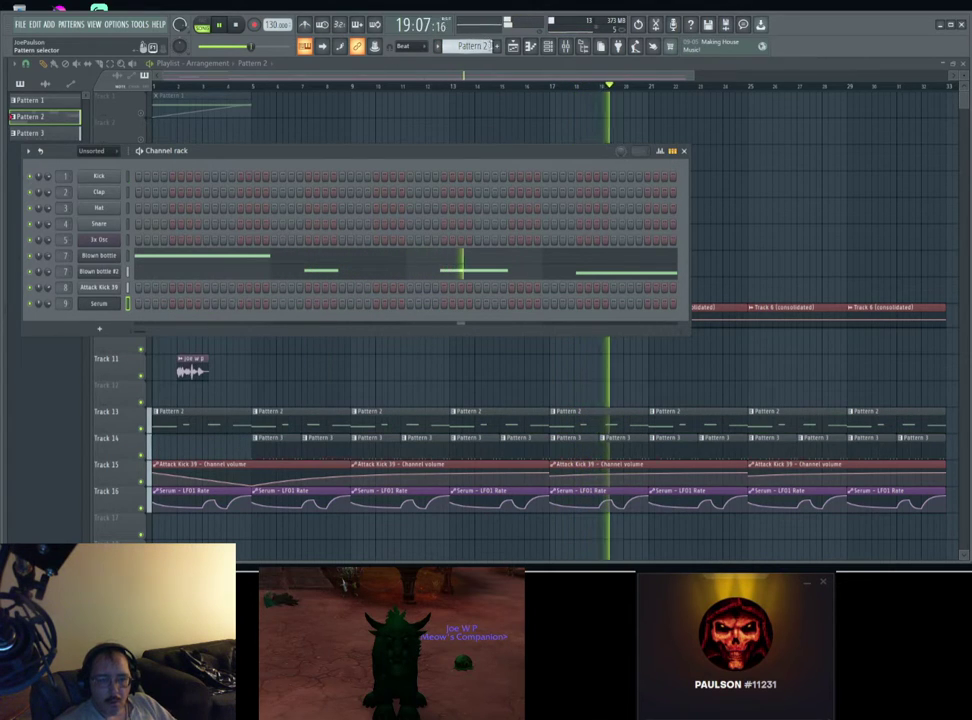
right_click(92, 310)
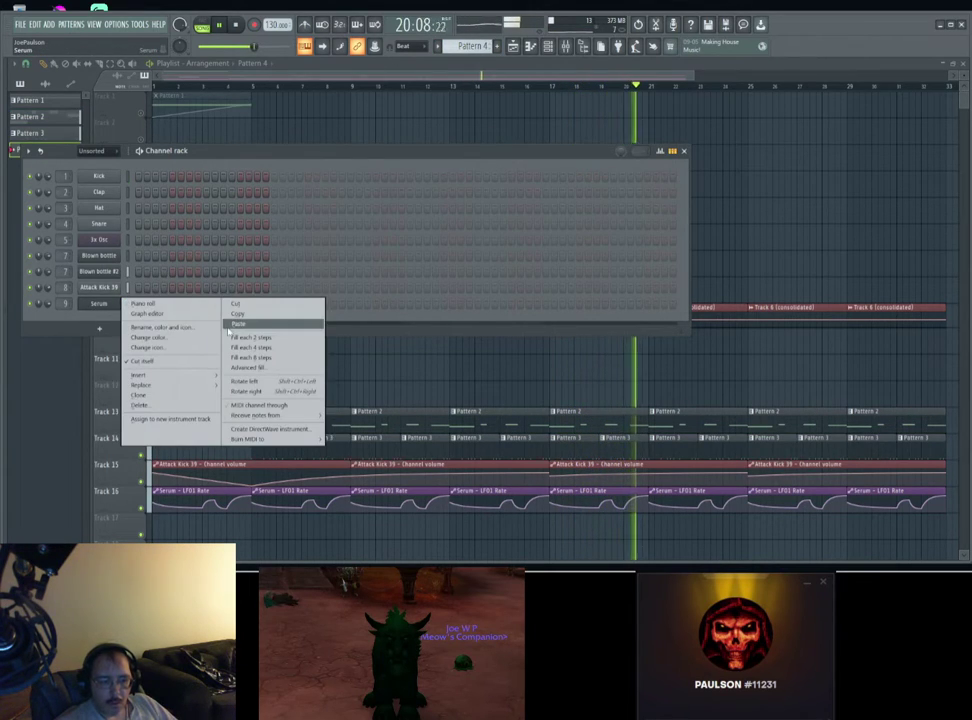
left_click(229, 326)
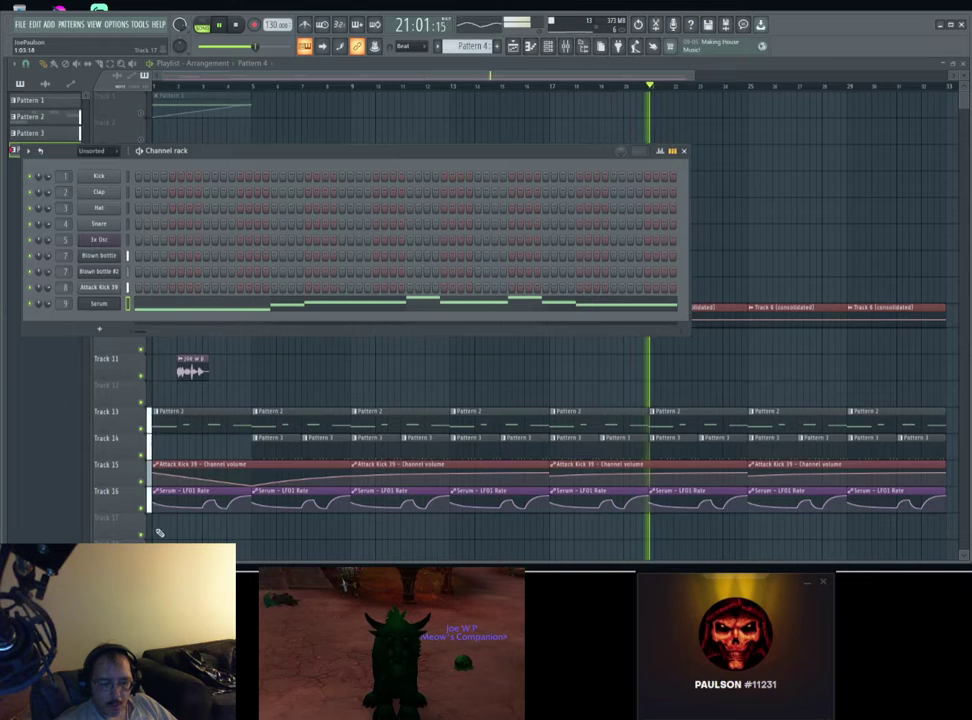
Step: Place Pattern 4 at bar 1 of Track 17 and paint it along the track to bar 33
left_click_drag(160, 533, 139, 515)
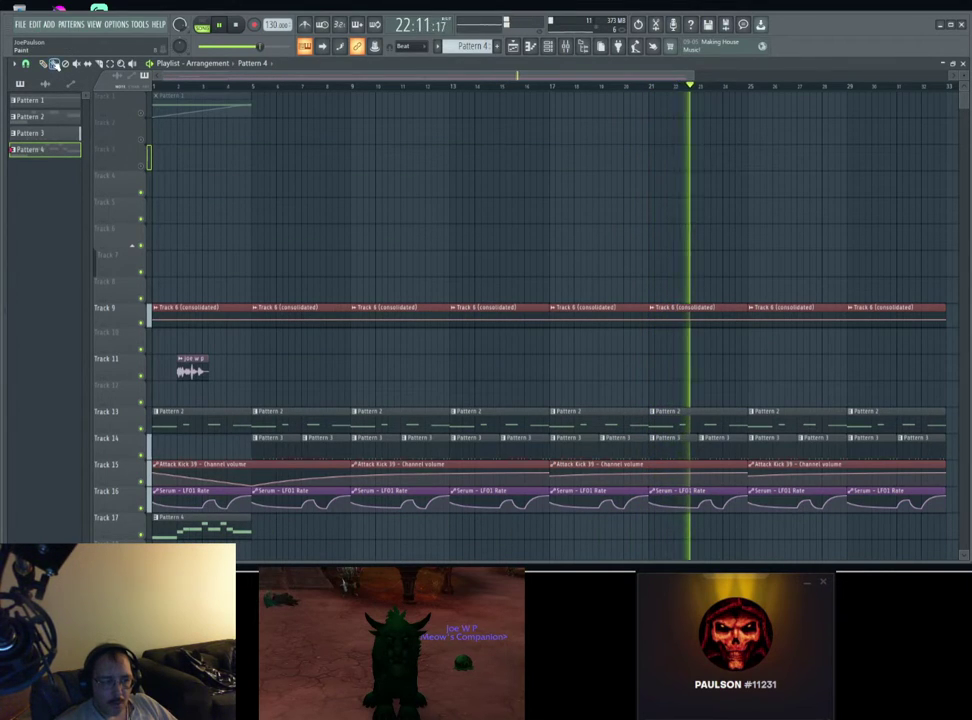
left_click(55, 63)
mouse_move(258, 522)
left_mouse_down()
mouse_move(815, 556)
mouse_move(935, 530)
left_mouse_up()
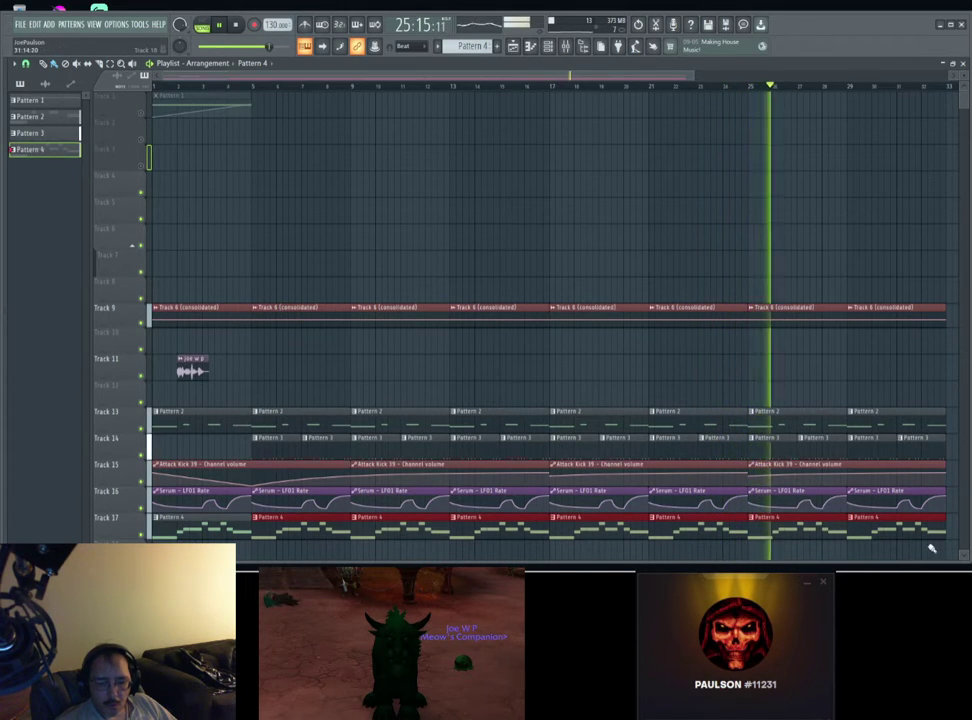
left_click_drag(935, 512, 158, 492)
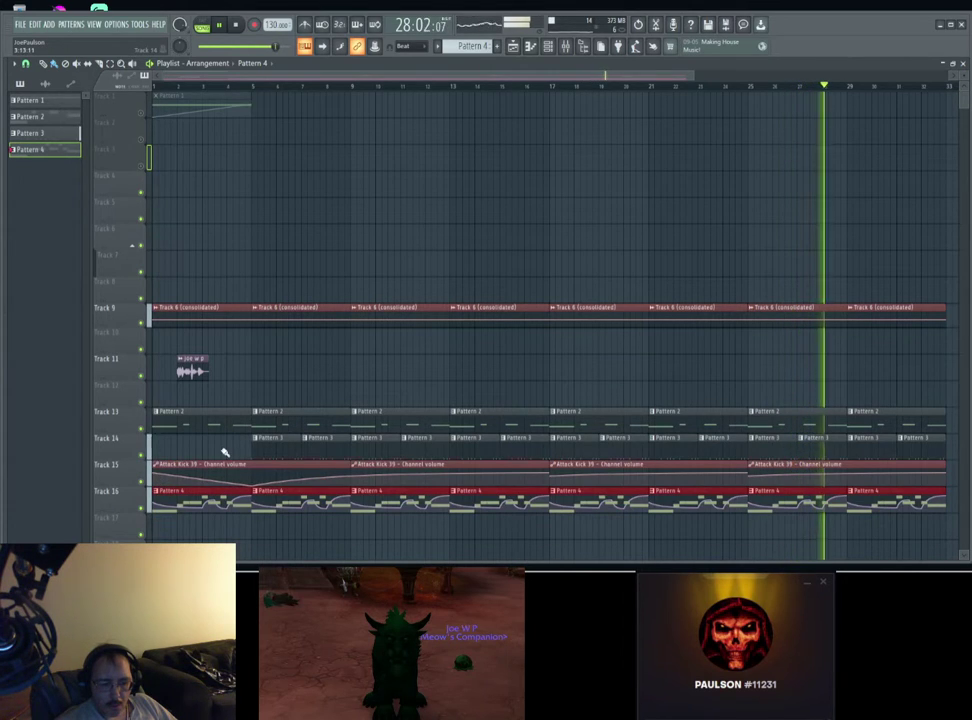
key("ctrl+z")
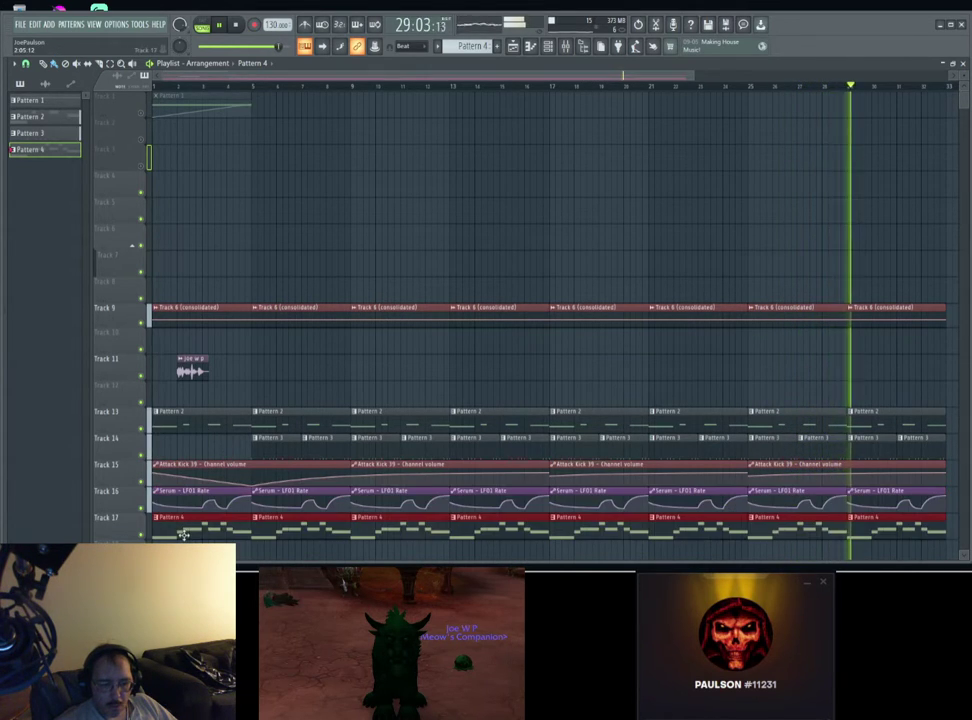
Step: Flatten the Serum LFO 1 rate curve and move its clips down onto the Pattern 4 clips on Track 17
left_click(210, 505)
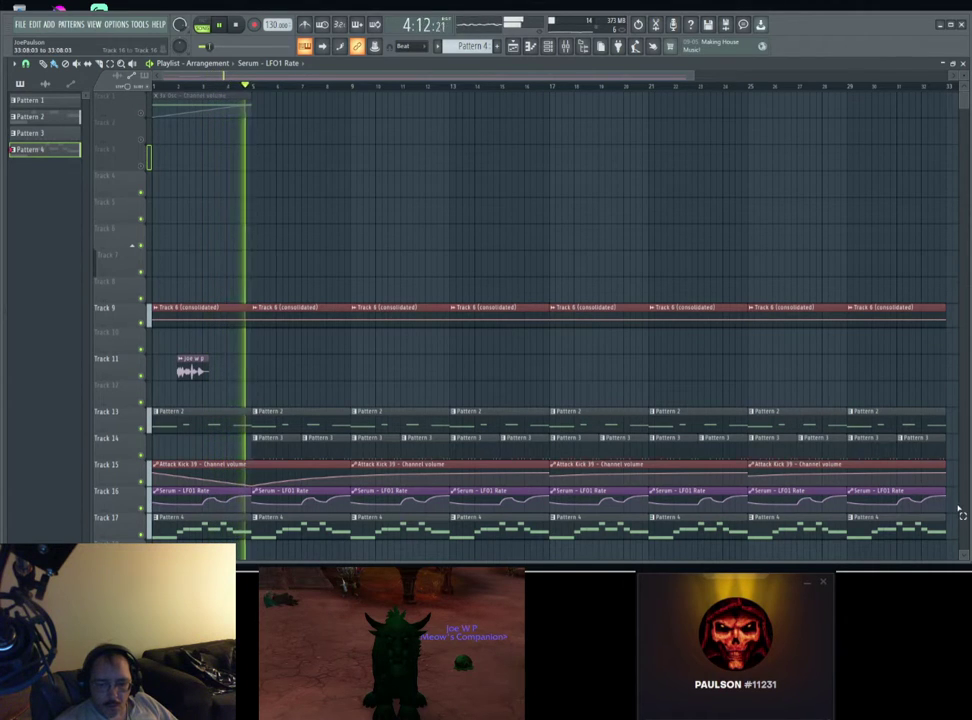
left_click_drag(958, 512, 143, 516)
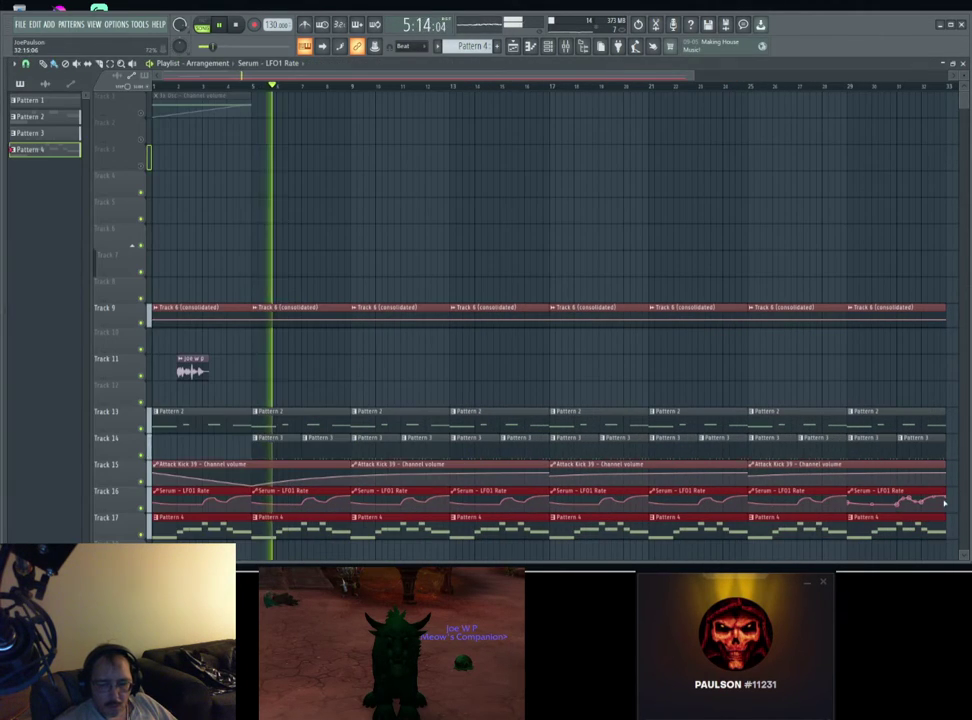
left_click_drag(945, 510, 170, 517)
Step: Consolidate Track 17 into an audio clip and move its muted source clips up to Track 2
right_click(116, 533)
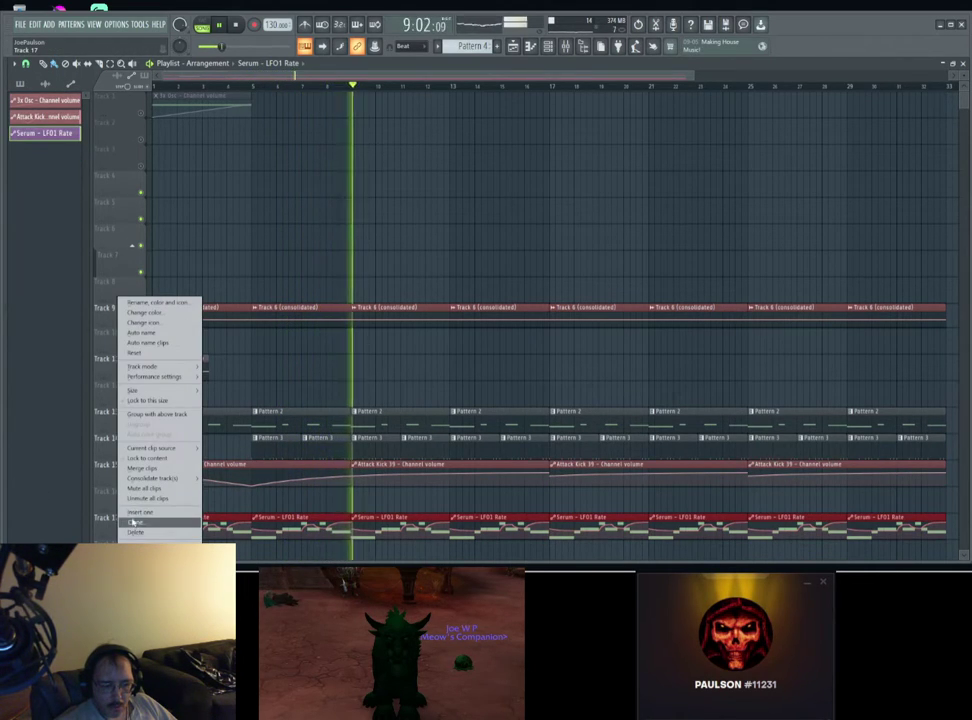
mouse_move(160, 478)
left_click(236, 478)
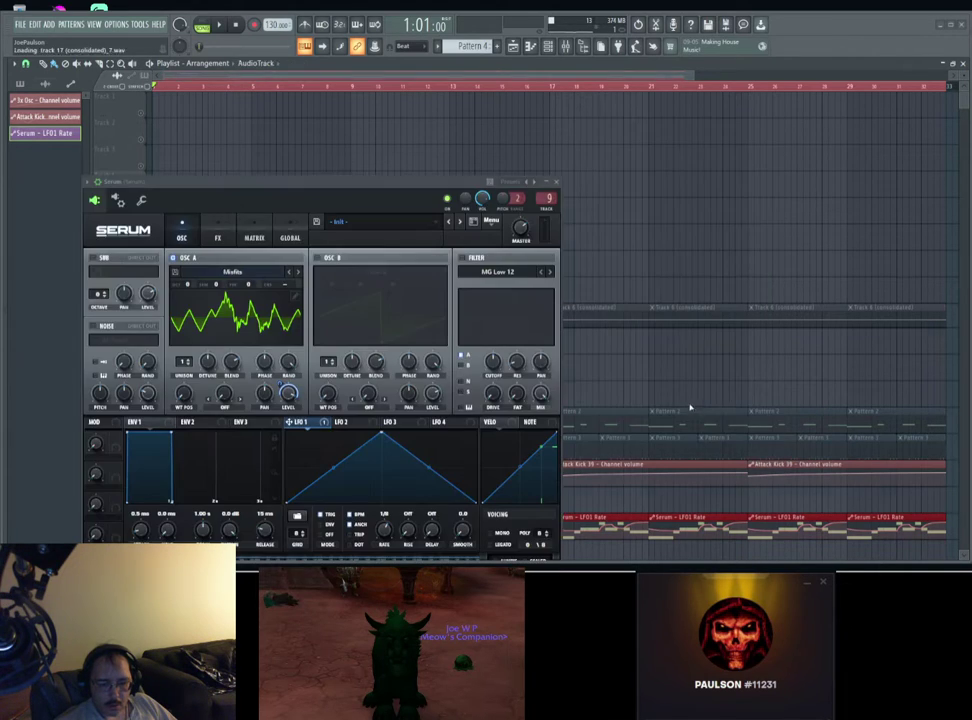
left_click(122, 135)
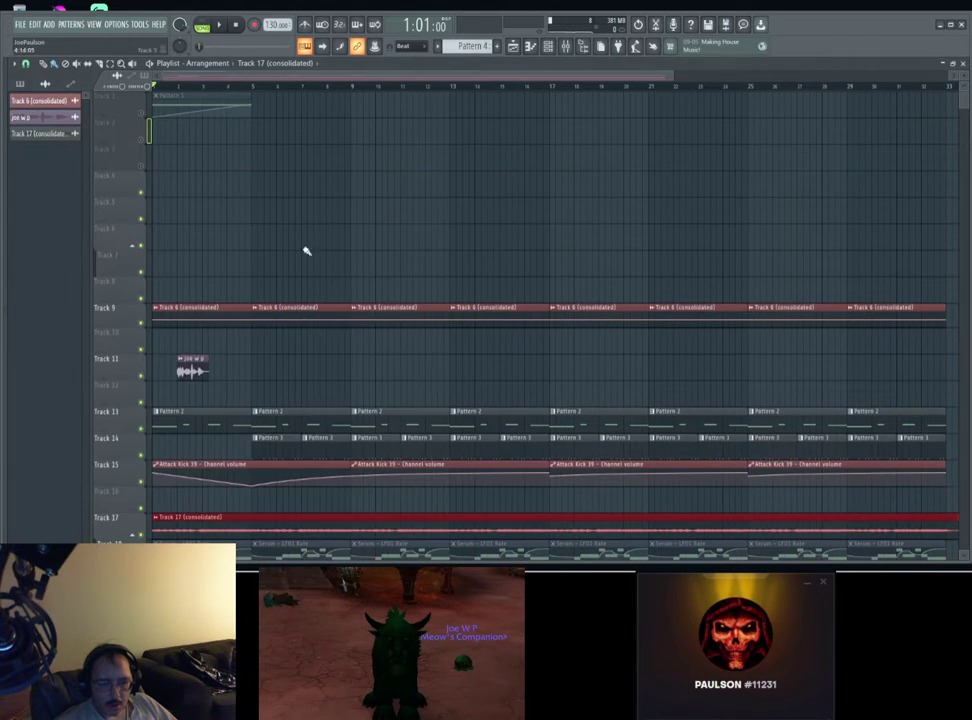
scroll(808, 497, "down", 2)
left_click_drag(897, 522, 155, 111)
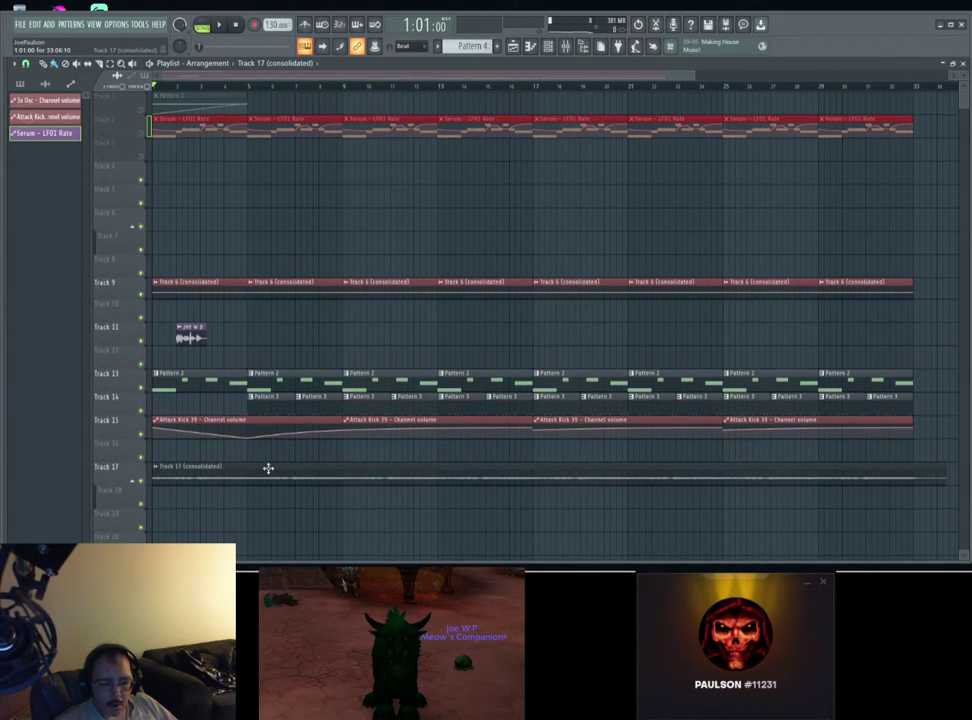
Step: Route the consolidated Track 17 audio to mixer track 10 and add Fruity Parametric EQ 2 with the 40Hz + 18kHz cut preset
double_click(268, 468)
left_click(397, 238)
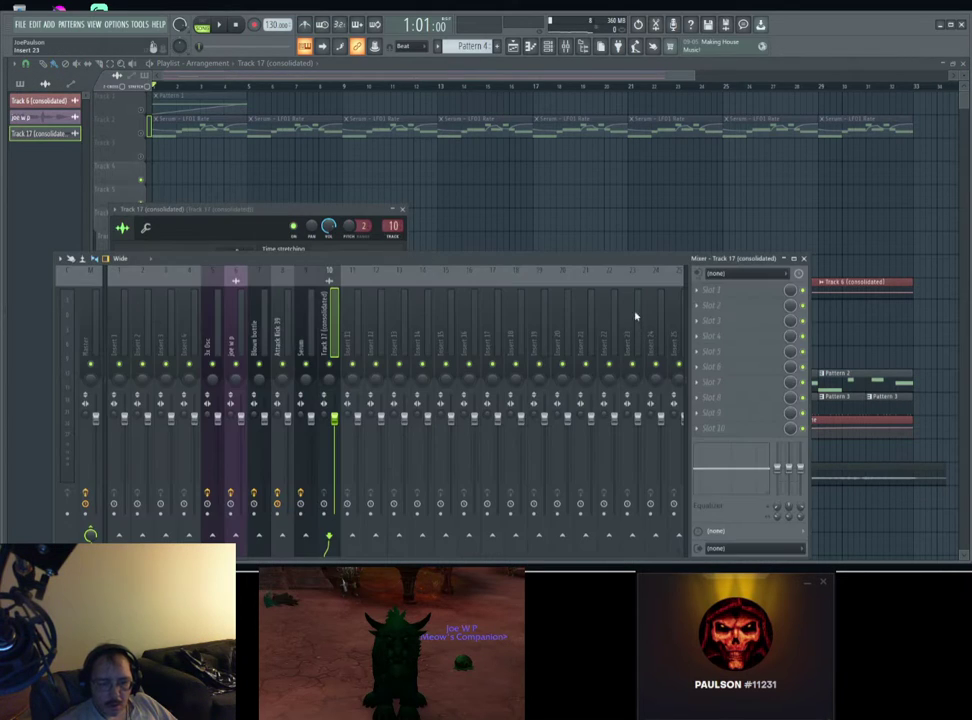
left_click(701, 291)
left_click(857, 347)
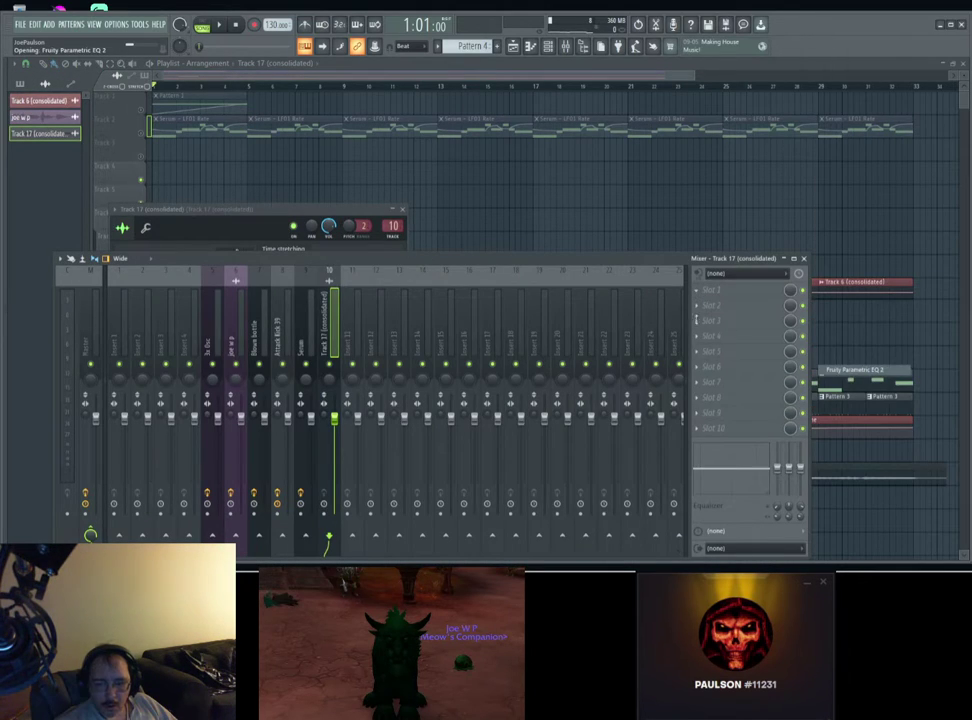
left_click(432, 195)
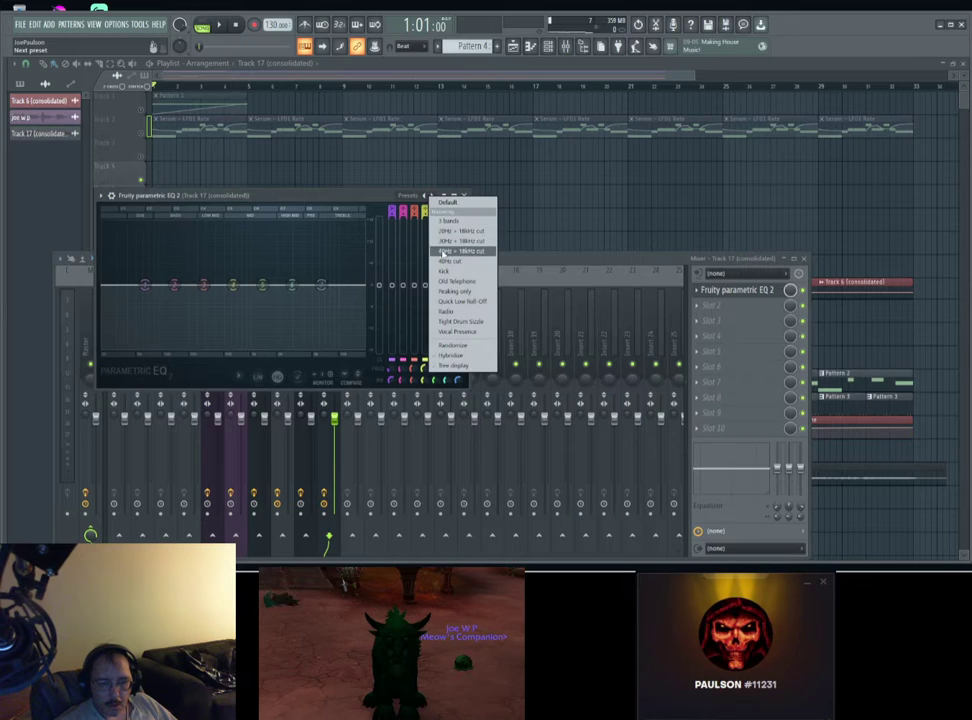
left_click(444, 251)
Step: Automate the EQ's band 7 frequency with a clip on Track 18 and lower its starting point to form a slow rise
right_click(458, 367)
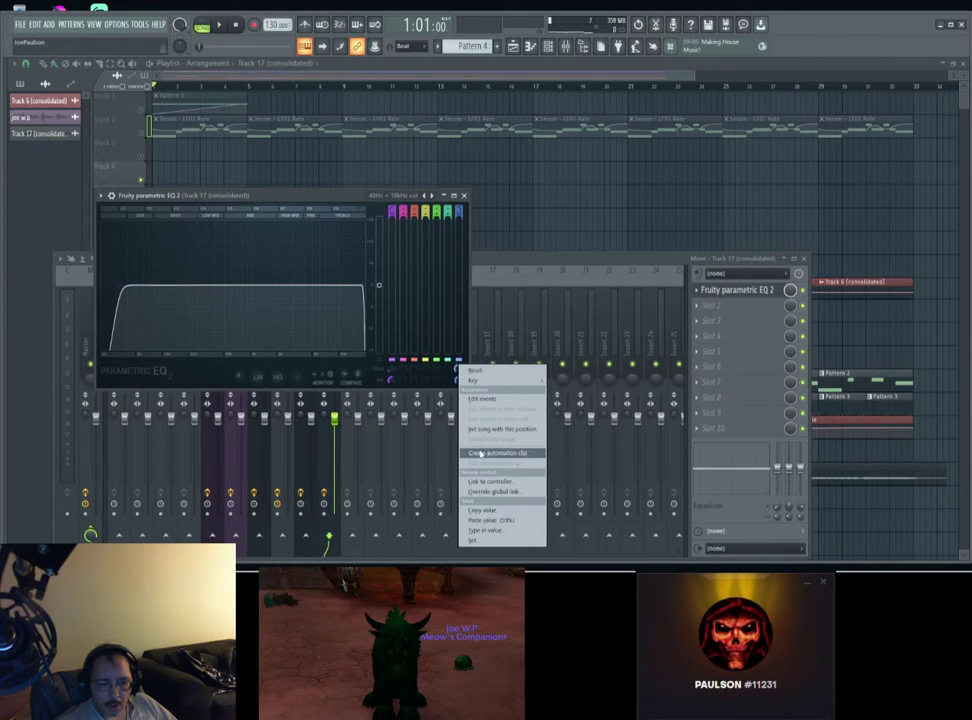
left_click(481, 453)
left_click_drag(202, 143, 149, 481)
scroll(317, 551, "up", 3)
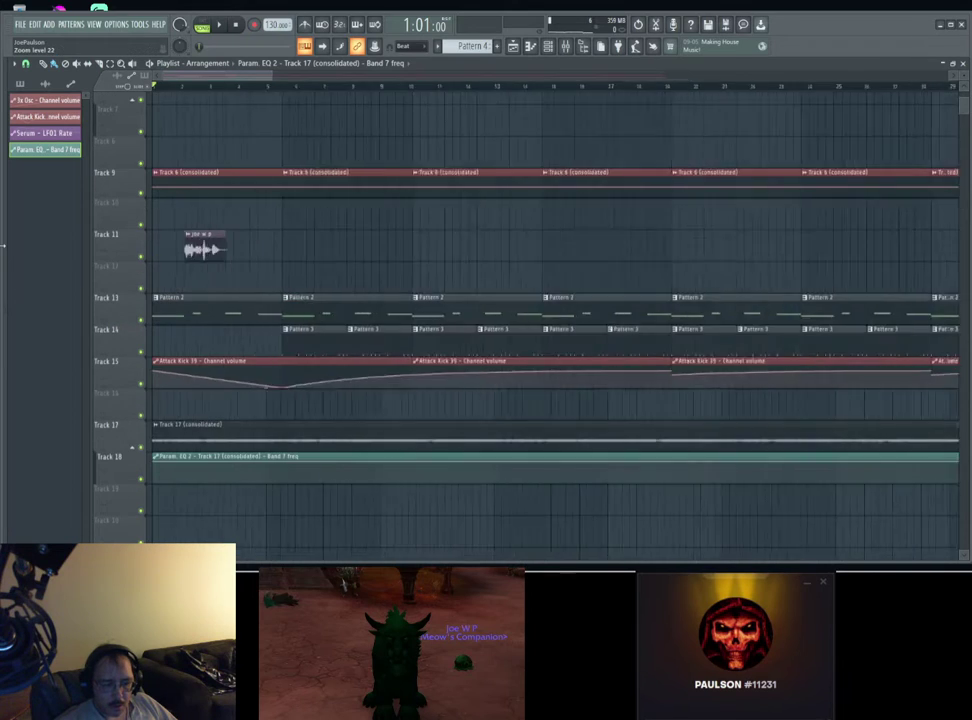
scroll(164, 466, "up", 5)
left_click_drag(156, 462, 145, 536)
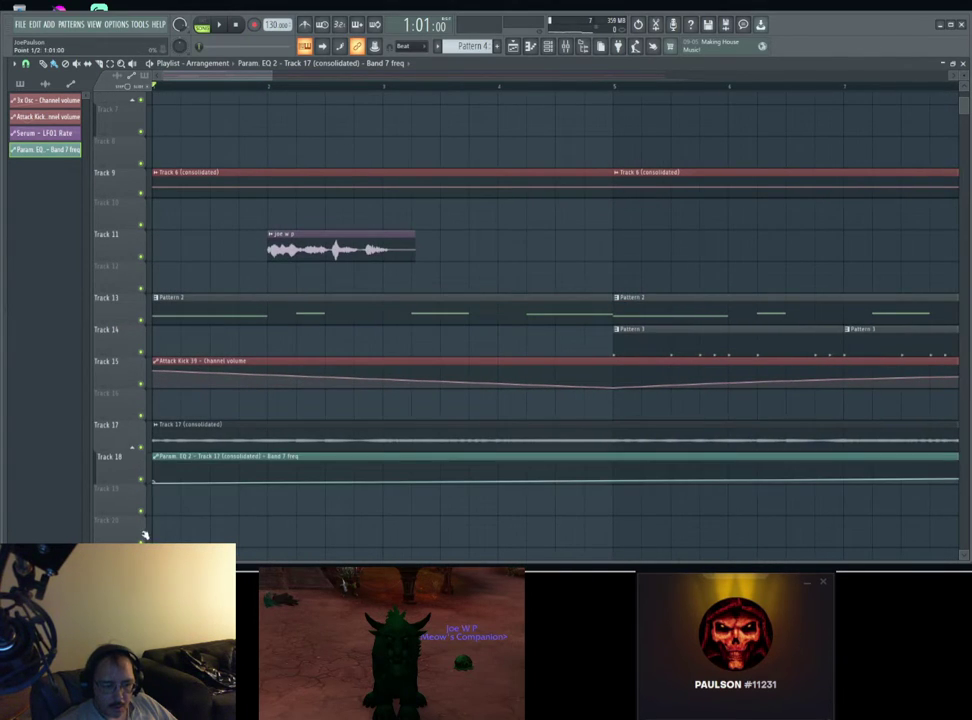
Step: Shape the Track 18 band 7 frequency curve to rise to a peak at bar 2, bottom out at bar 3 and peak again at bar 4
left_click_drag(155, 478, 151, 472)
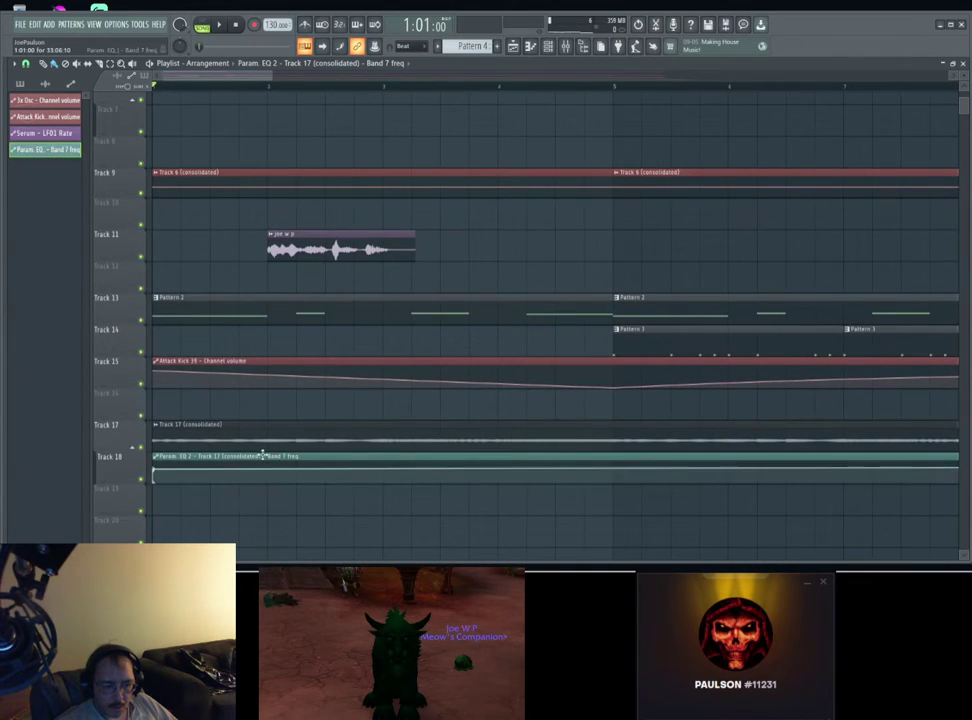
left_click_drag(266, 465, 274, 467)
key("space")
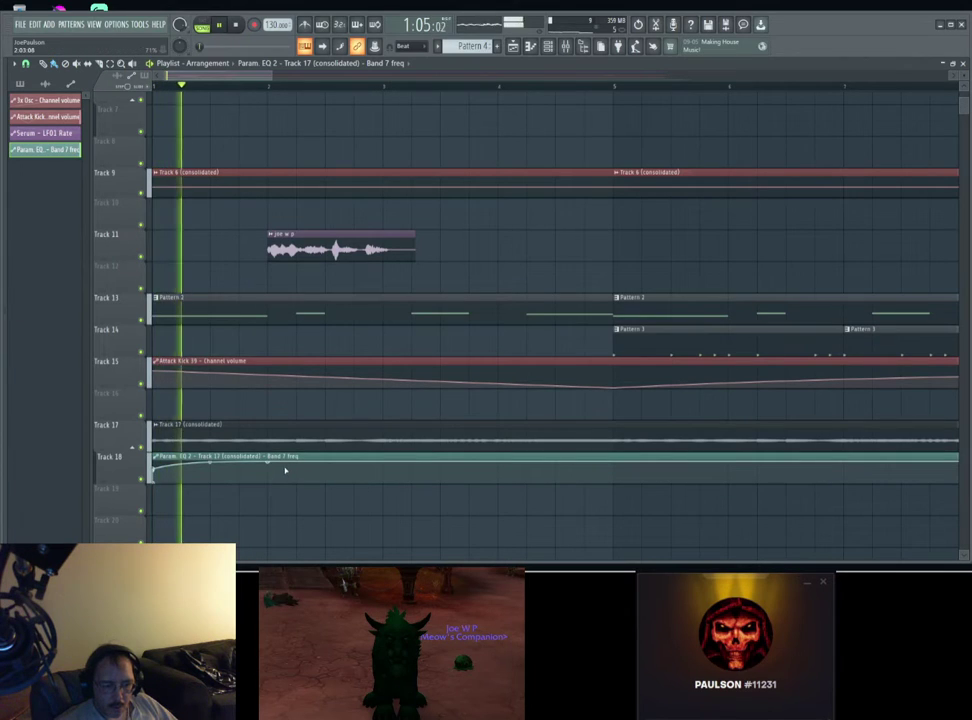
left_click_drag(360, 473, 381, 489)
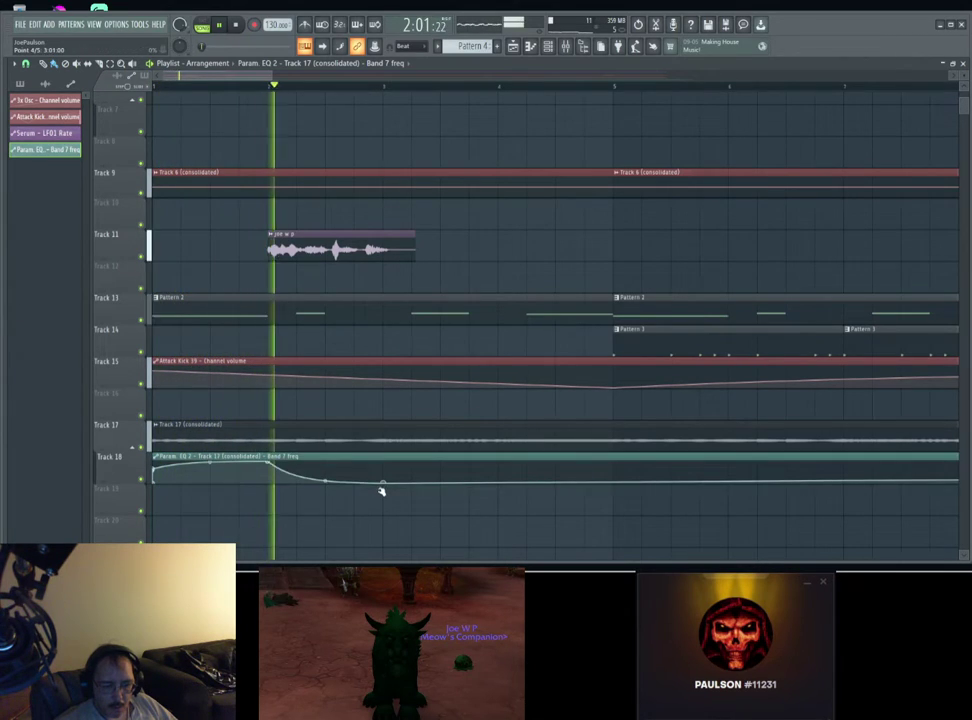
key("space")
right_click(435, 478)
left_click_drag(469, 474, 500, 461)
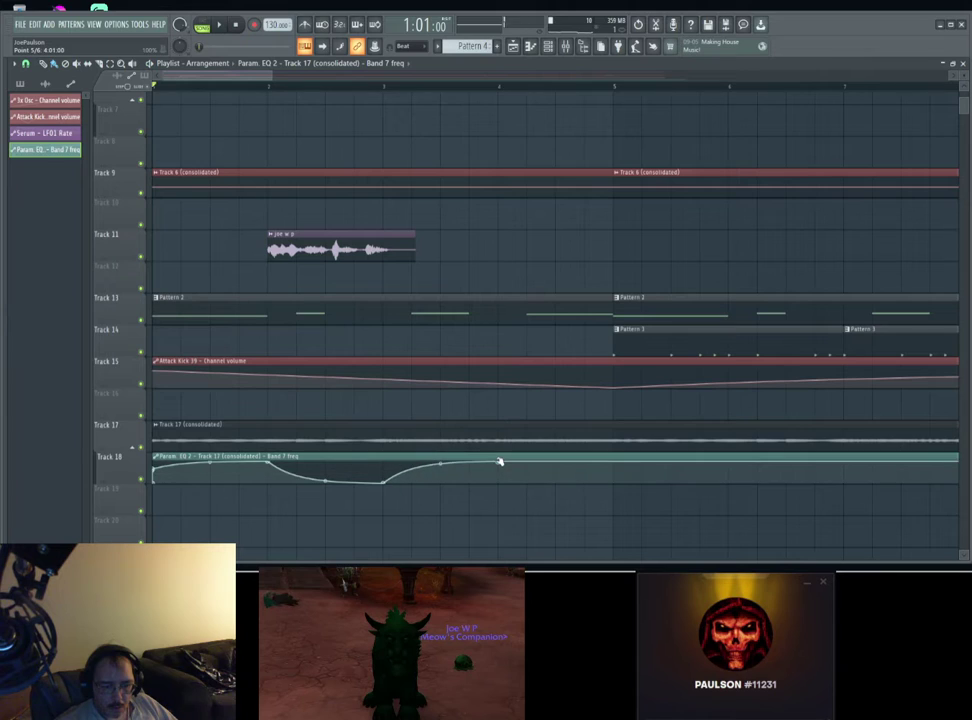
Step: Continue the band 7 frequency curve with minimums at bars 5, 7 and 9 and peaks at bars 6 and 10
right_click(610, 480)
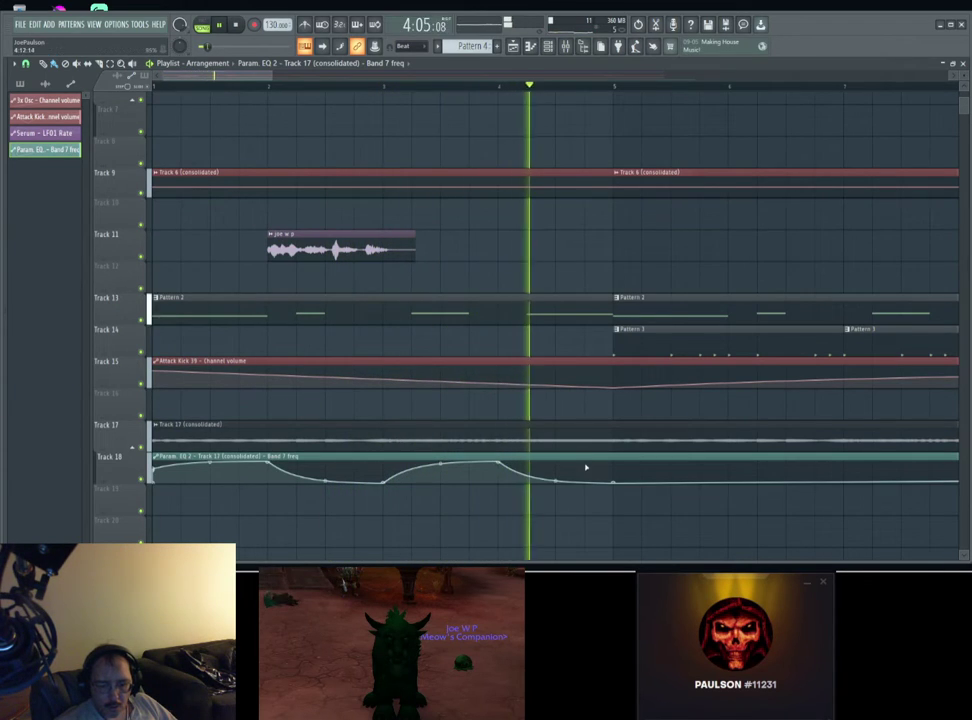
right_click(734, 482)
left_click_drag(734, 482, 730, 455)
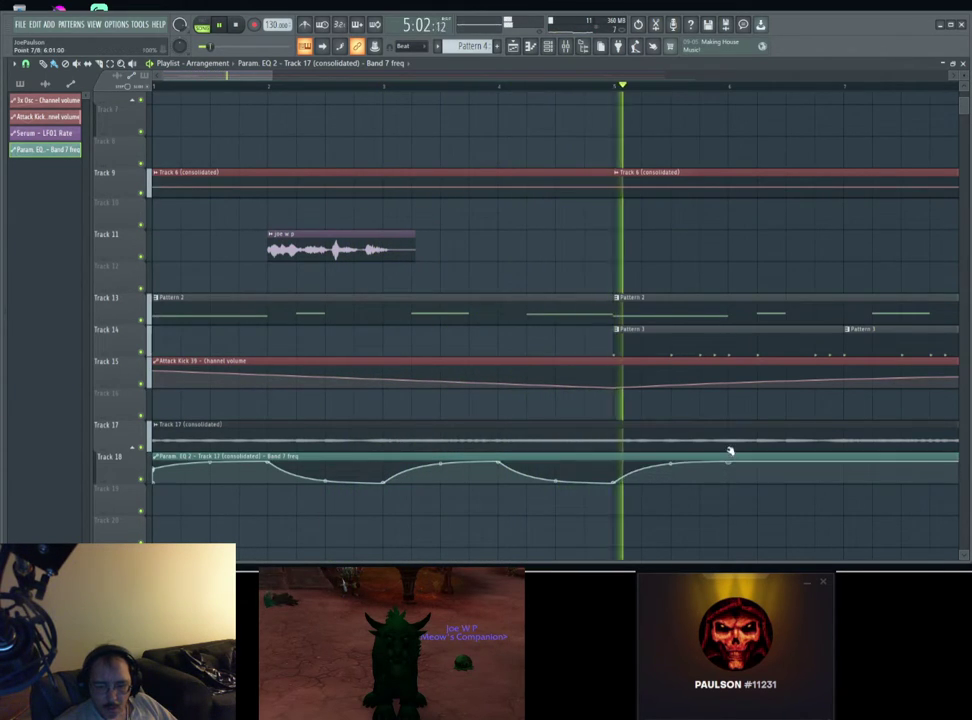
right_click(850, 482)
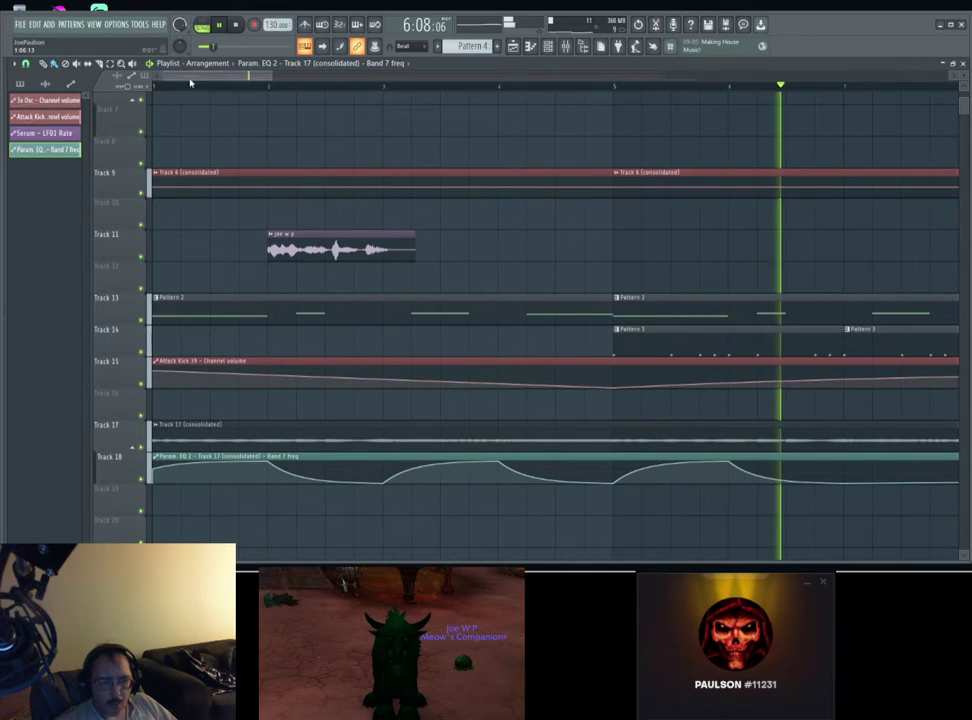
left_click_drag(223, 78, 296, 84)
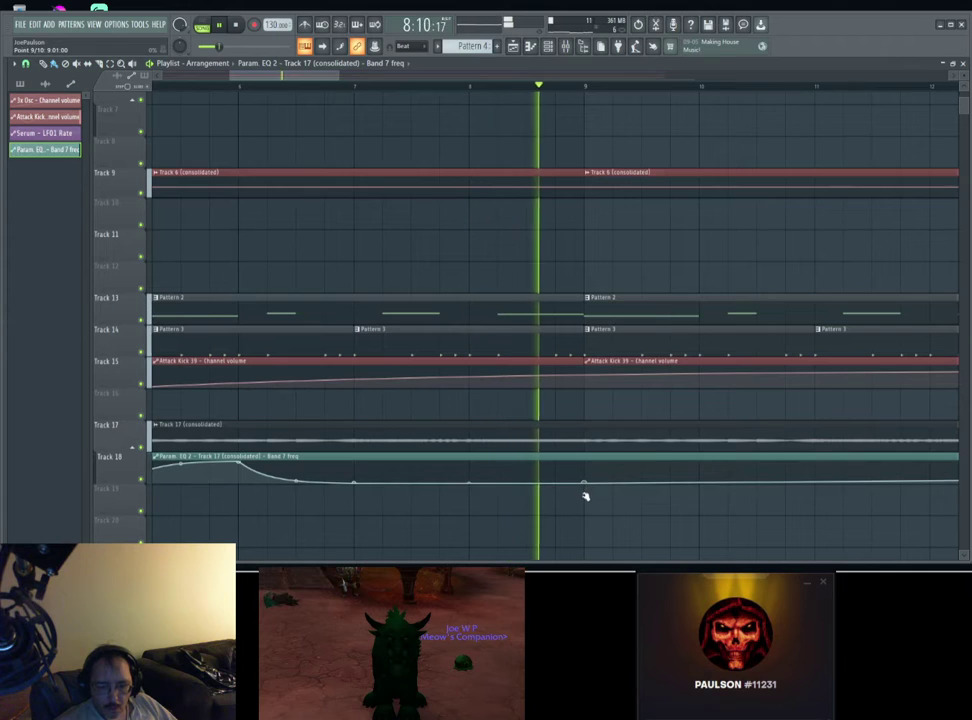
left_click_drag(699, 478, 707, 447)
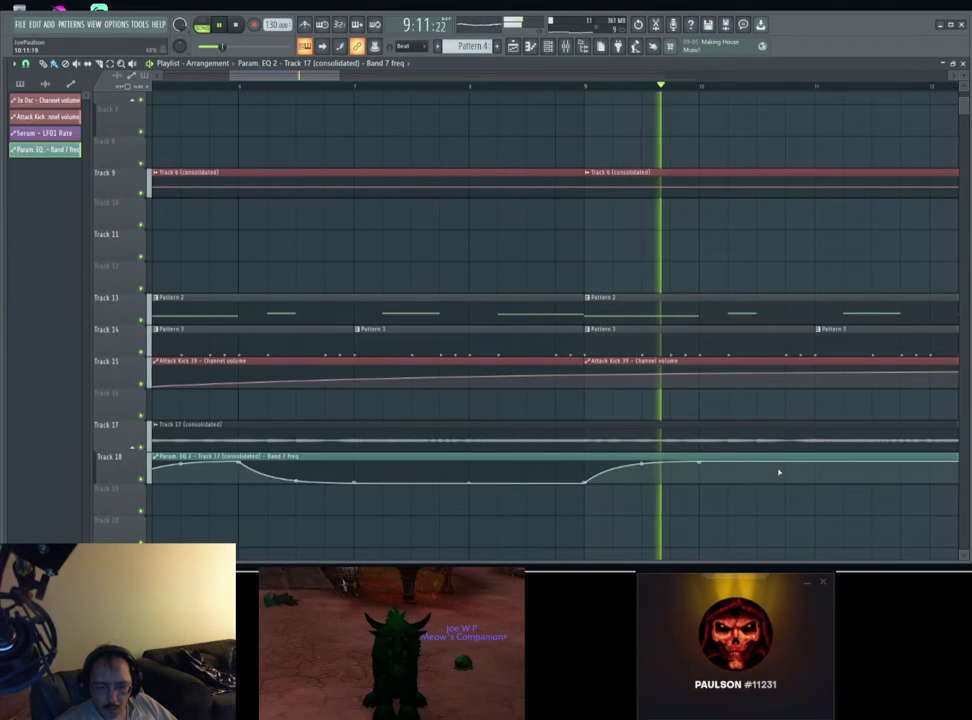
left_click_drag(286, 77, 384, 85)
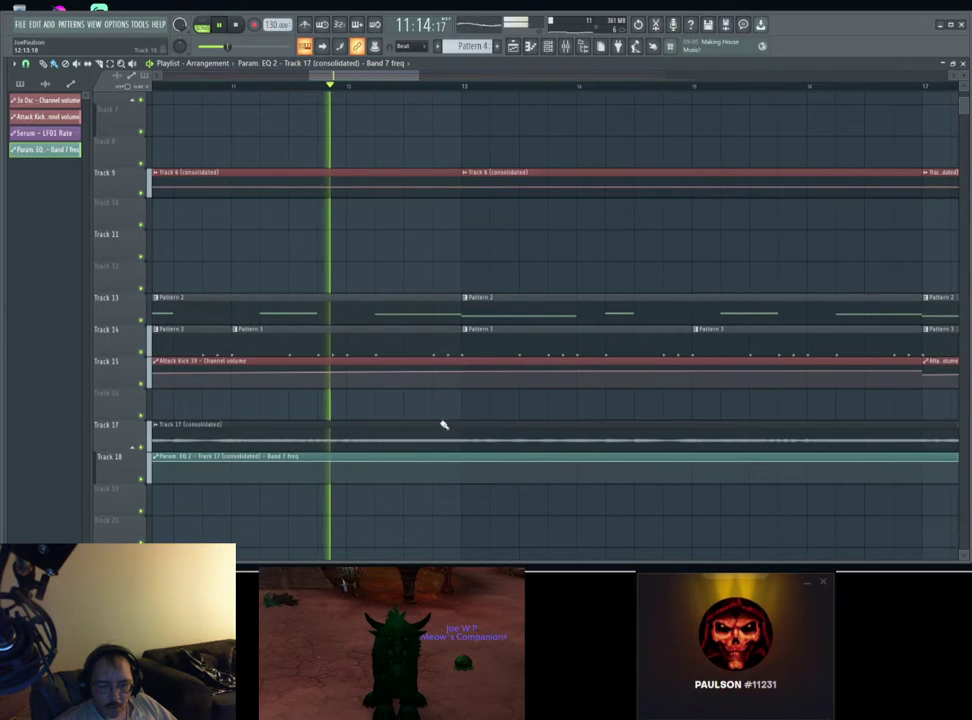
right_click(460, 455)
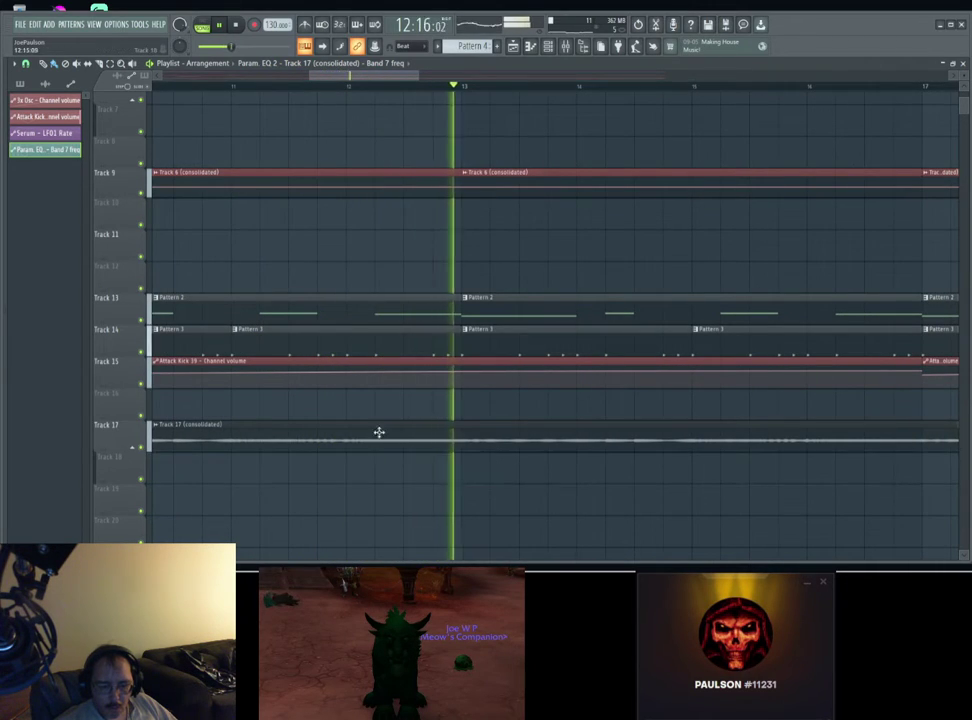
left_click(35, 23)
left_click(60, 39)
left_click(33, 24)
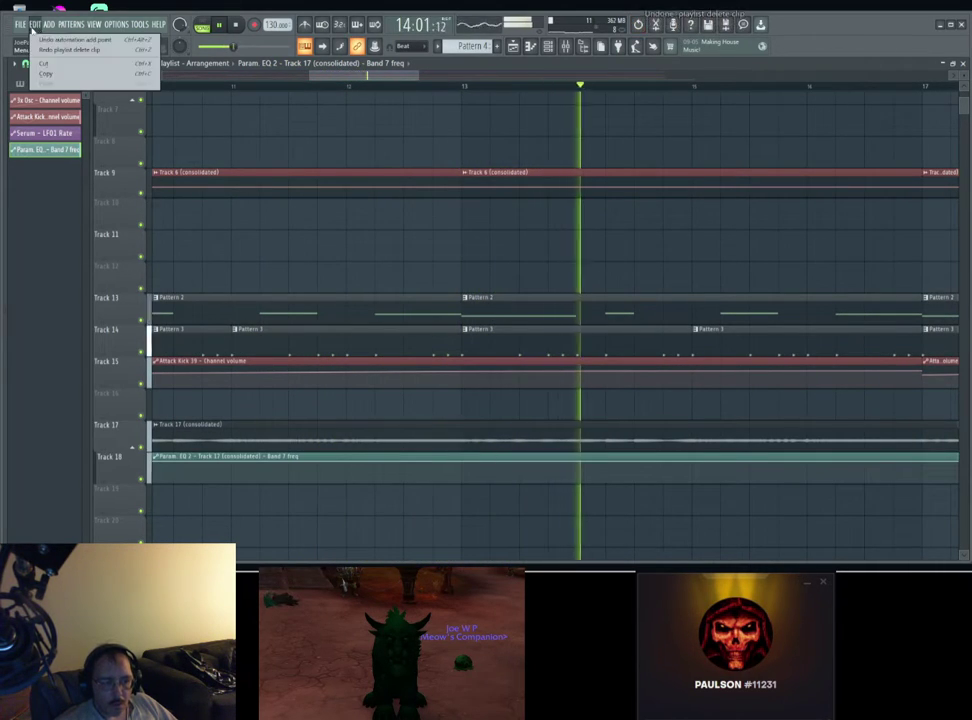
left_click(52, 40)
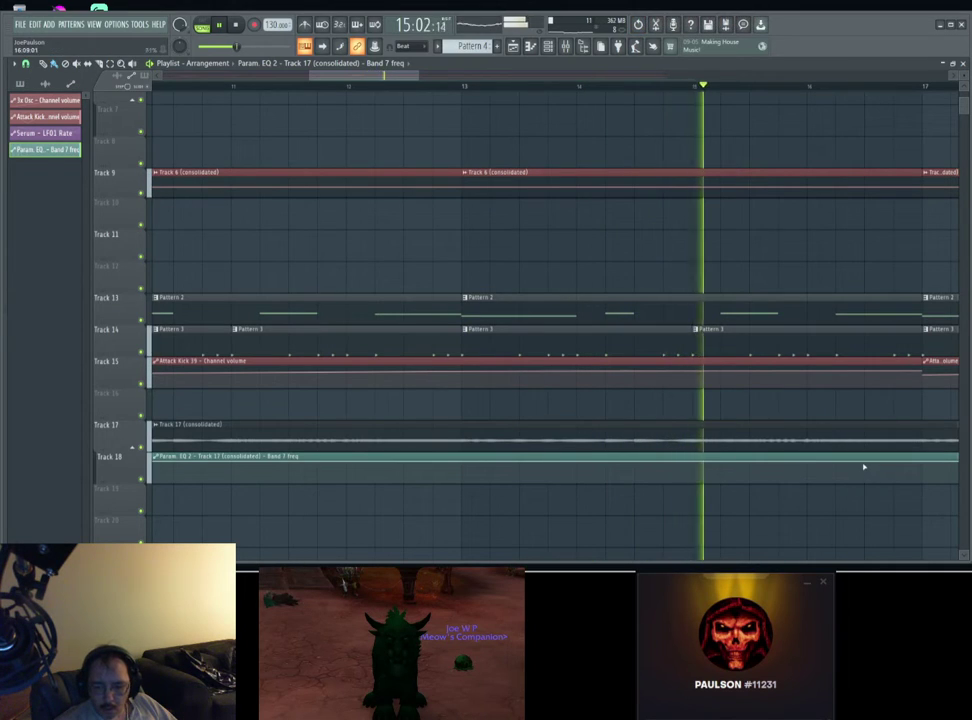
Step: Drop the band 7 curve to its minimum at bar 17, hold it high until shortly before, and bend the following rise upward
right_click(922, 482)
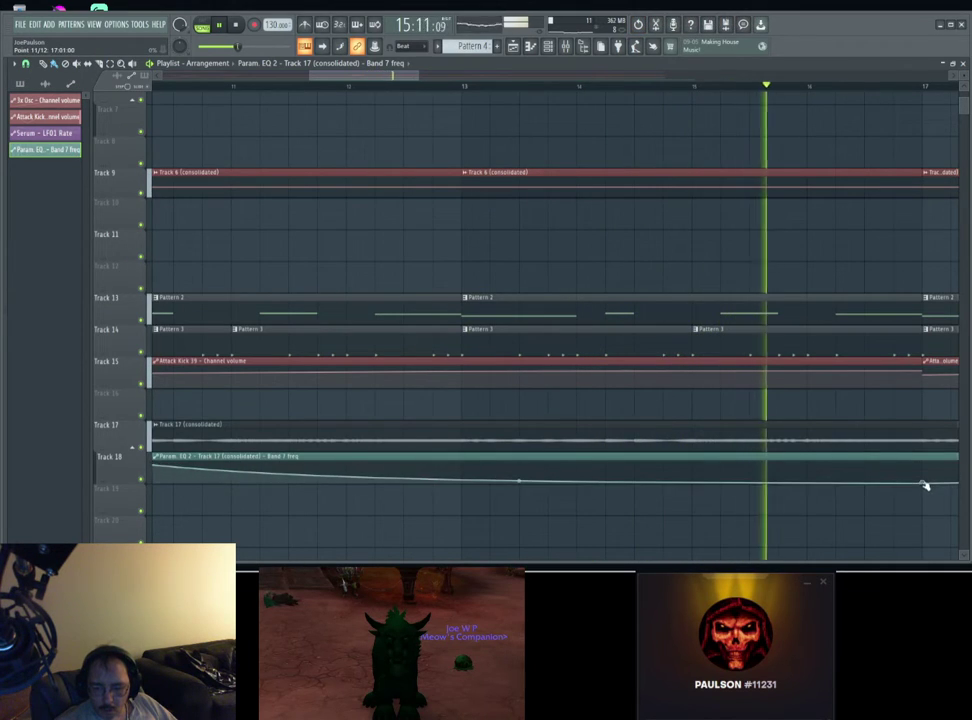
right_click(518, 481)
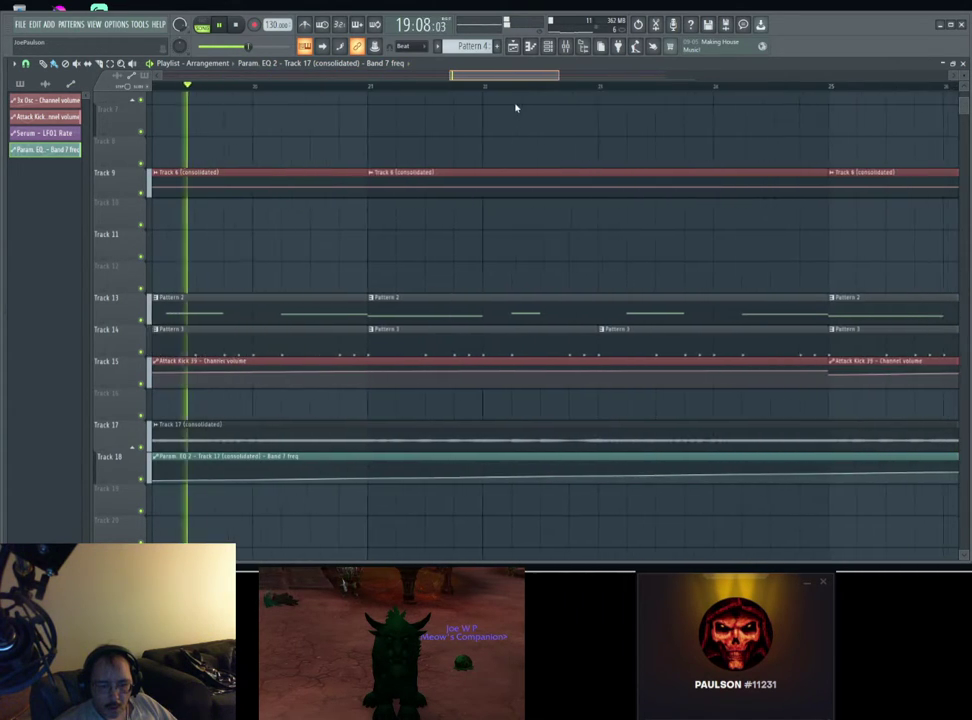
left_click_drag(903, 475, 903, 468)
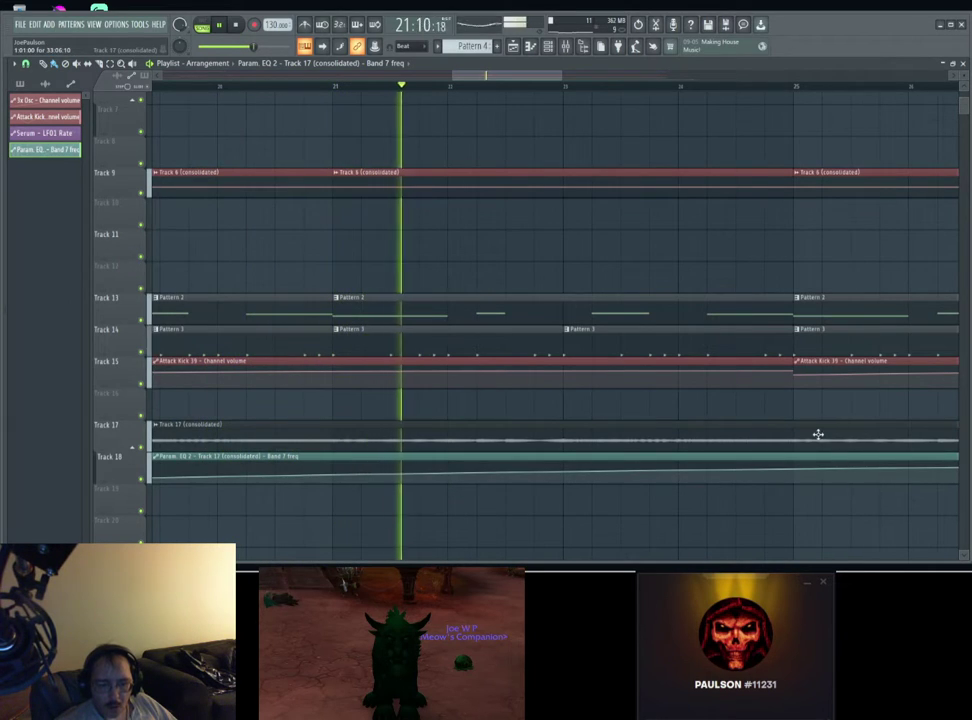
right_click(694, 390, "ctrl")
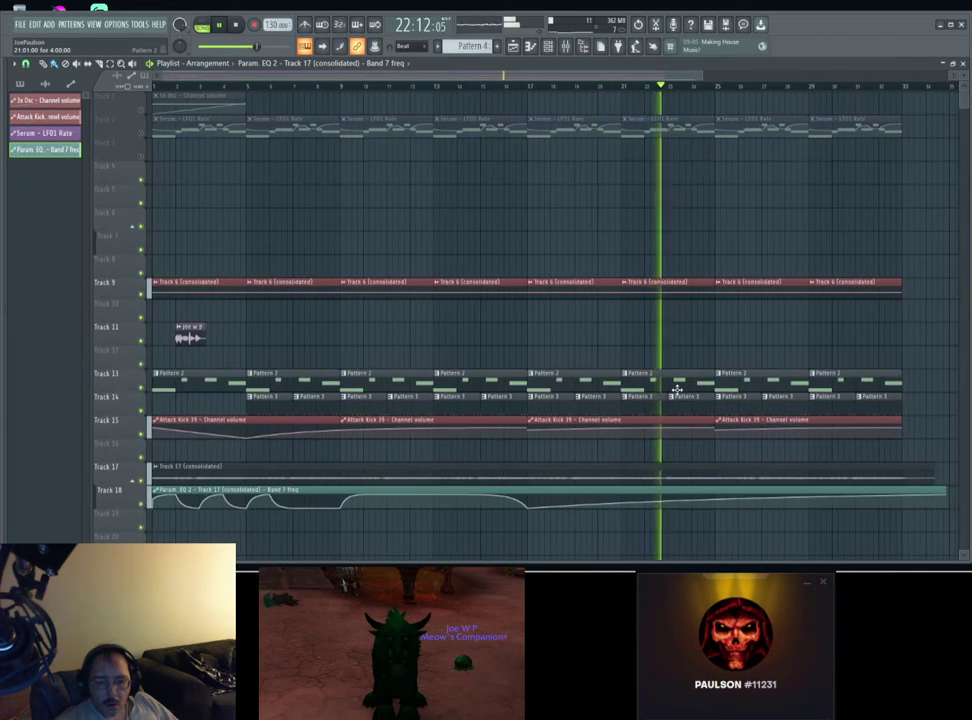
right_click(806, 480)
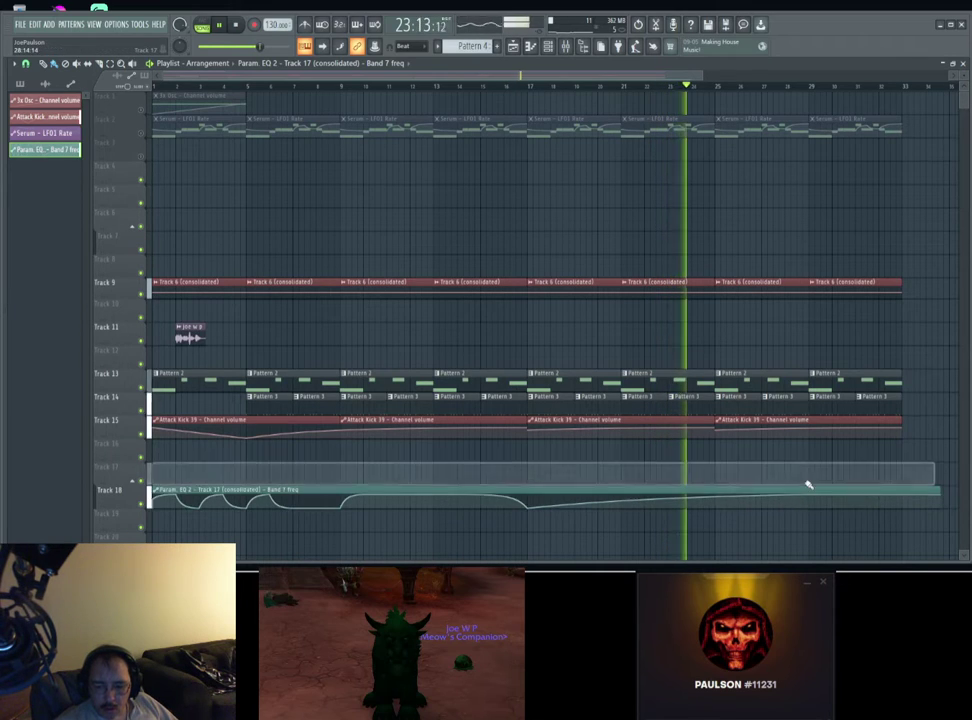
left_click(36, 25)
left_click(65, 40)
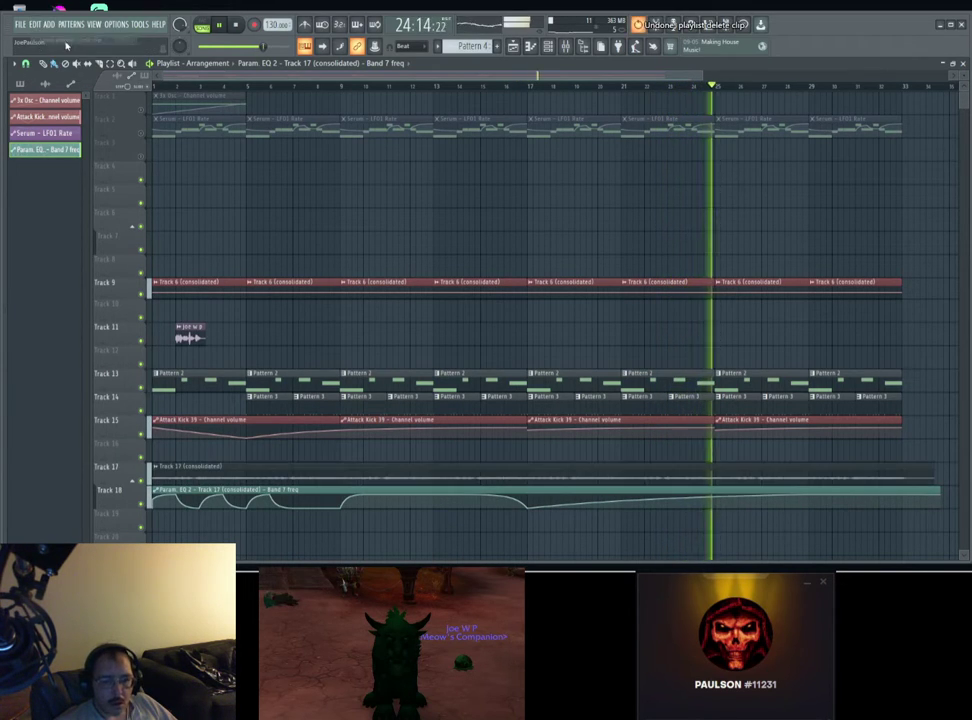
Step: Peak the band 7 frequency curve at bar 29 and lower its end to the minimum at bar 33
left_click_drag(805, 497, 814, 491)
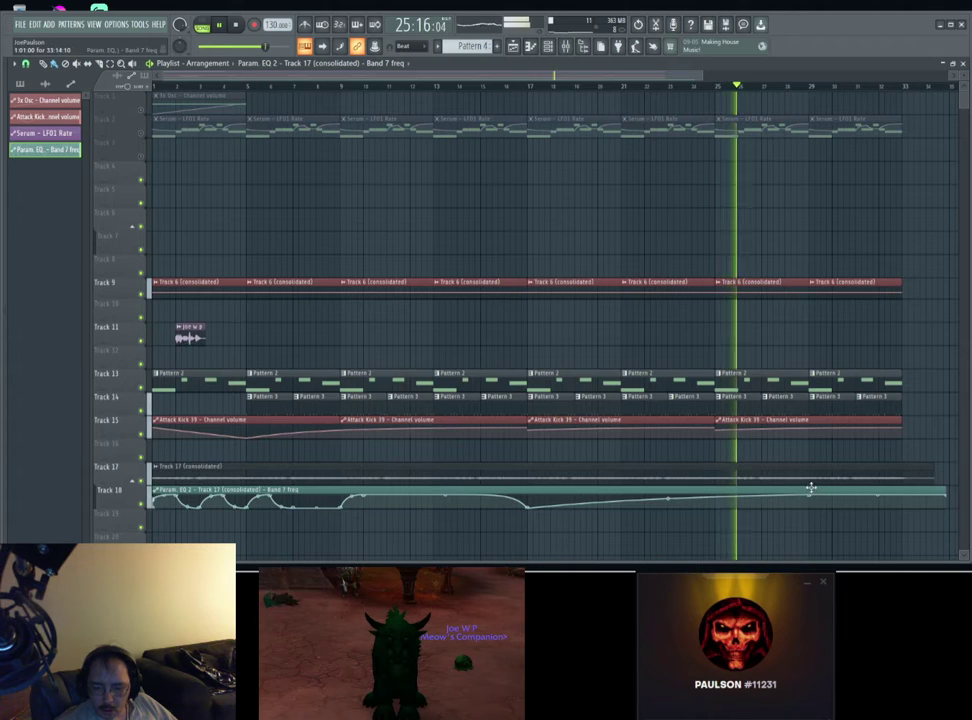
left_click_drag(949, 495, 905, 516)
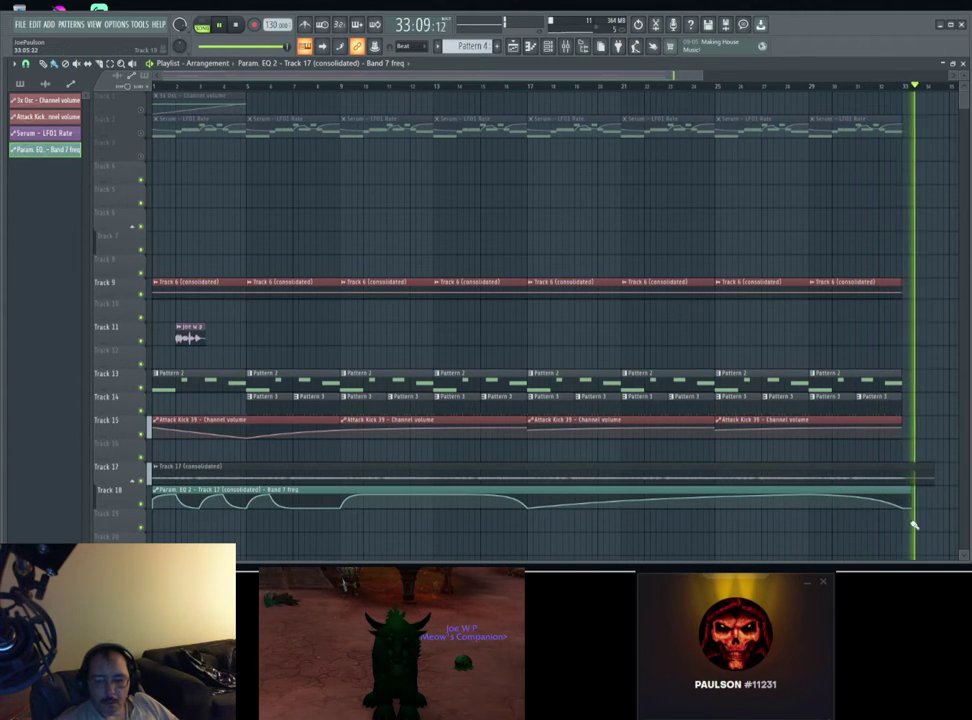
Step: Consolidate Track 17 together with its EQ automation clip from the track start, and move the muted source clips up to Track 3
left_click_drag(884, 517, 160, 459)
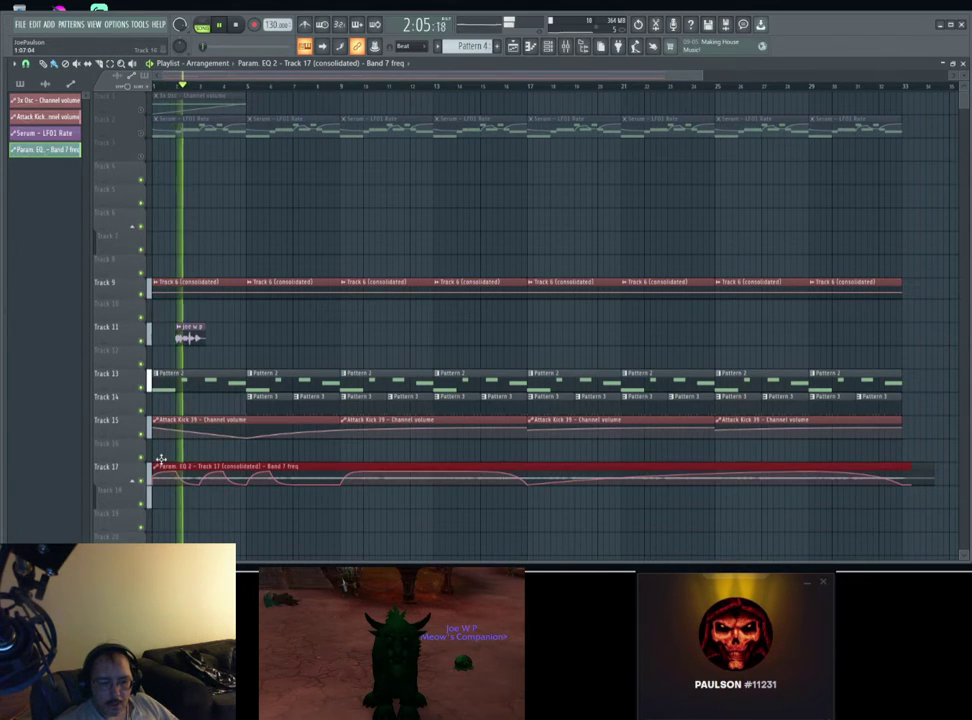
right_click(124, 478)
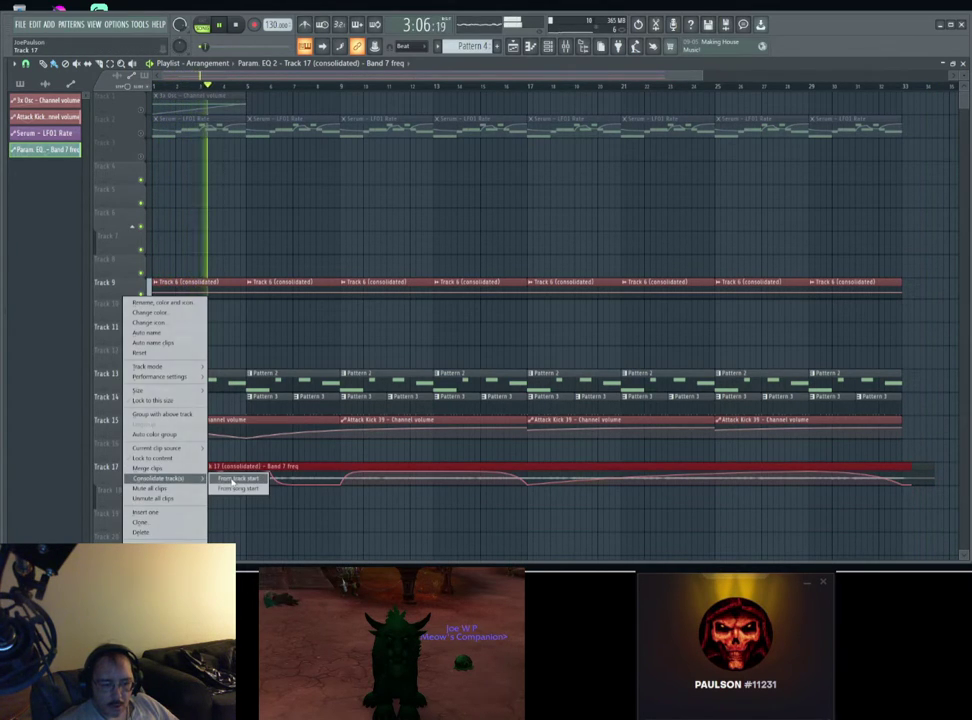
left_click(237, 479)
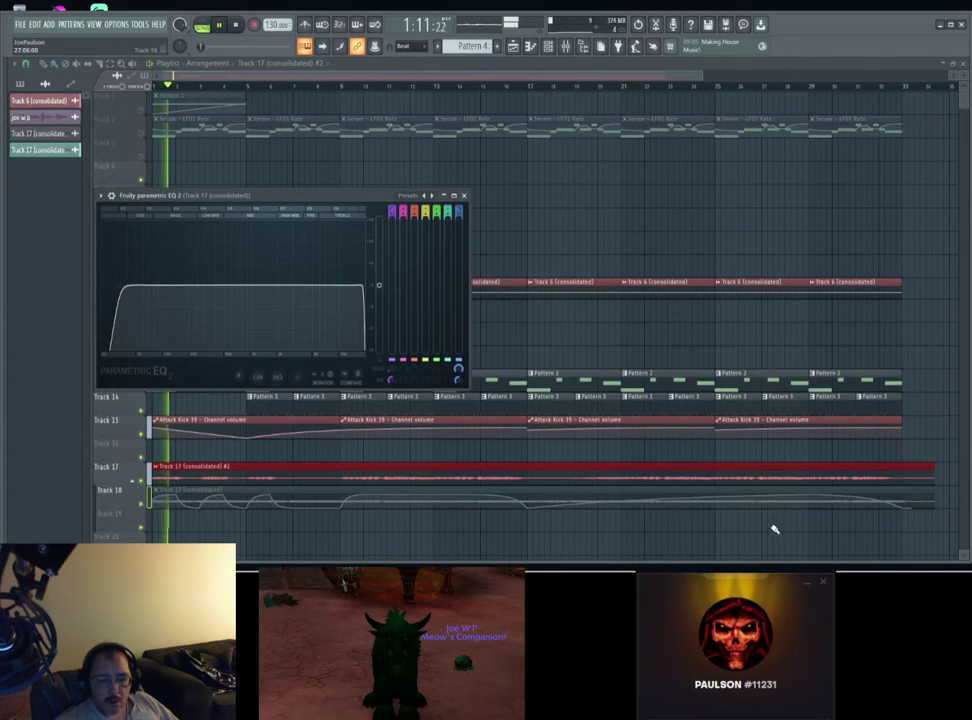
left_click_drag(771, 530, 246, 484)
left_click_drag(778, 543, 234, 140)
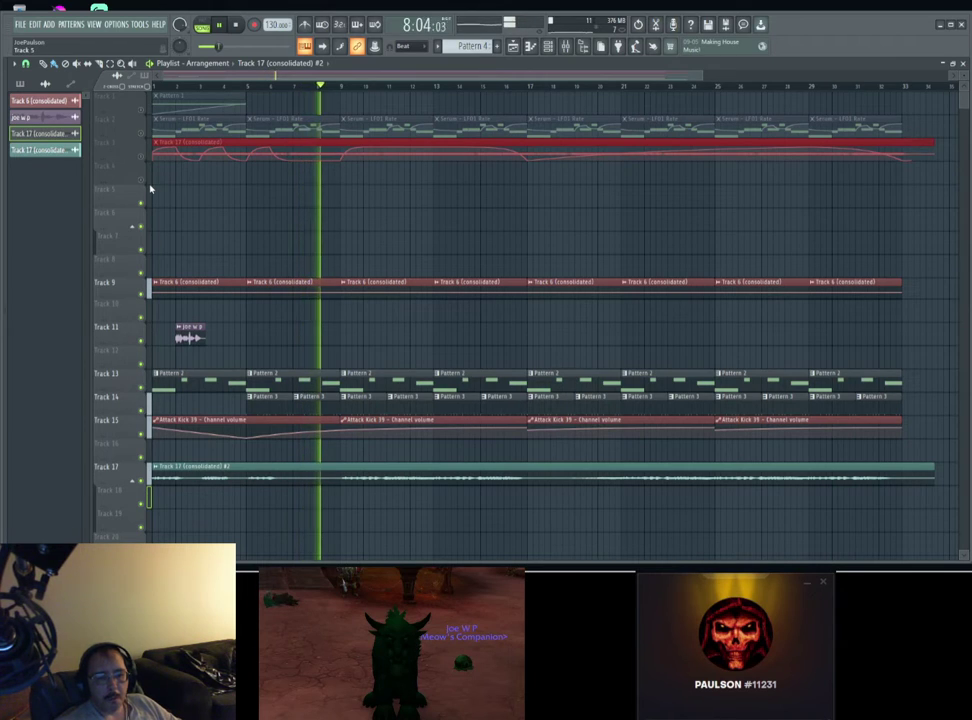
Step: Repeat the voice sample at bar 9 on Track 11, and slice the Track 15 and Track 17 clips at bars 13, 17 and 25
left_click(198, 322)
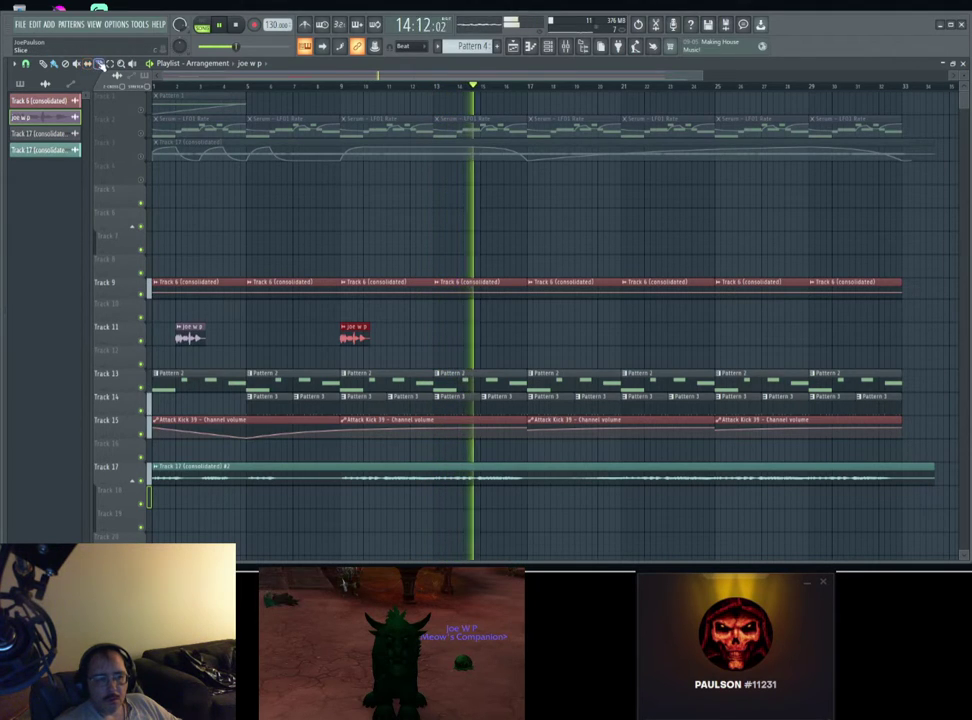
left_click_drag(435, 456, 434, 332)
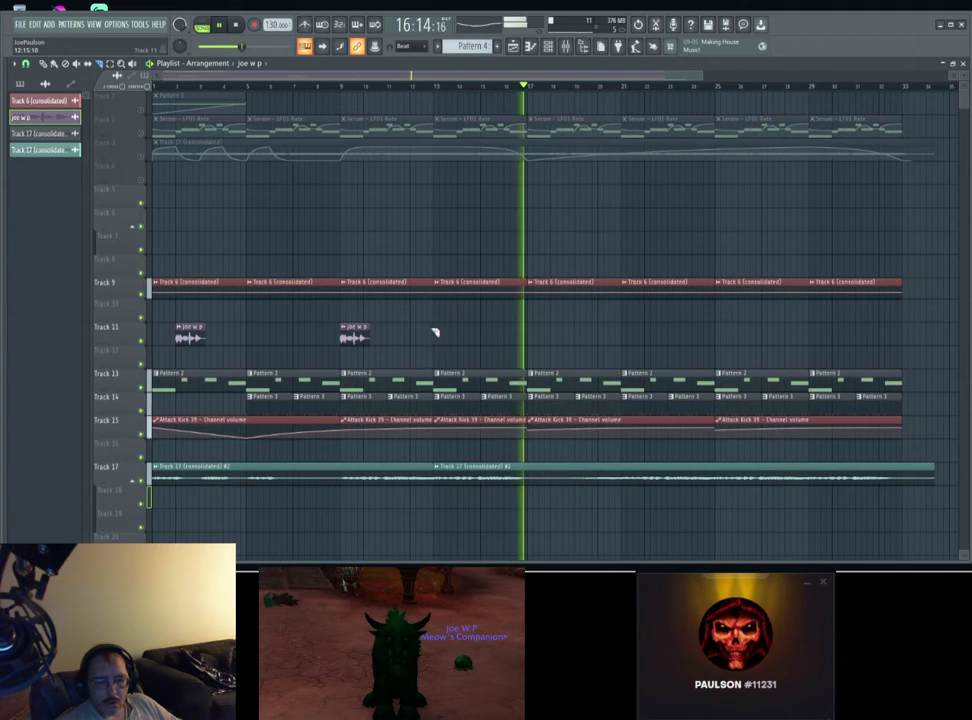
left_click_drag(529, 492, 519, 320)
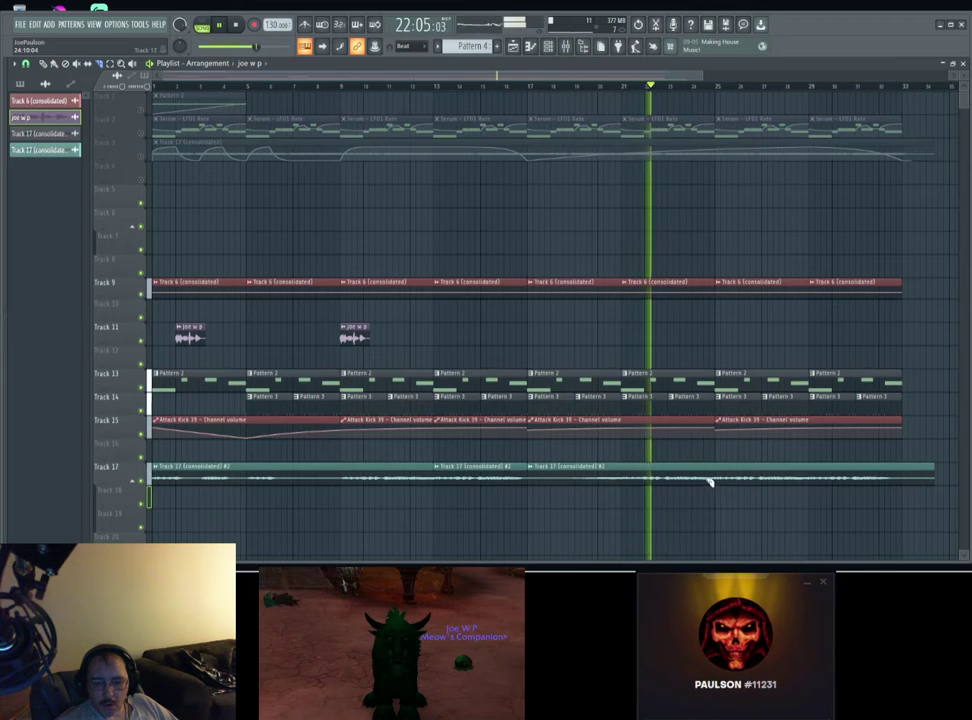
left_click_drag(725, 467, 718, 250)
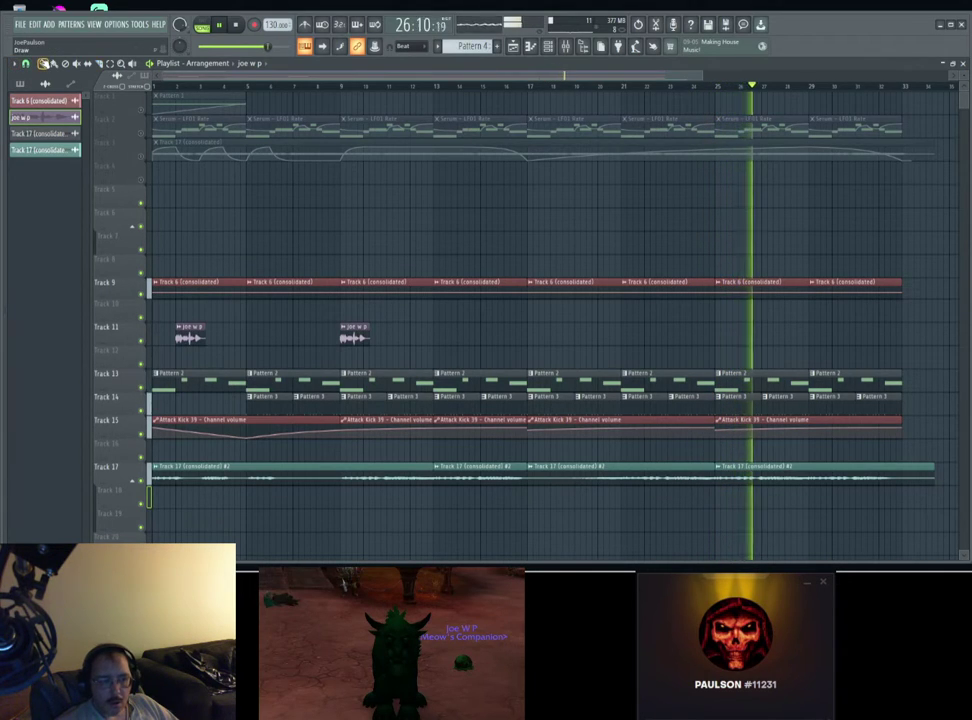
Step: Move all unmuted clips from bar 25 onward to bar 49
left_click_drag(908, 528, 727, 251)
key("Delete")
left_click_drag(968, 272, 870, 273)
right_click(540, 320, "ctrl")
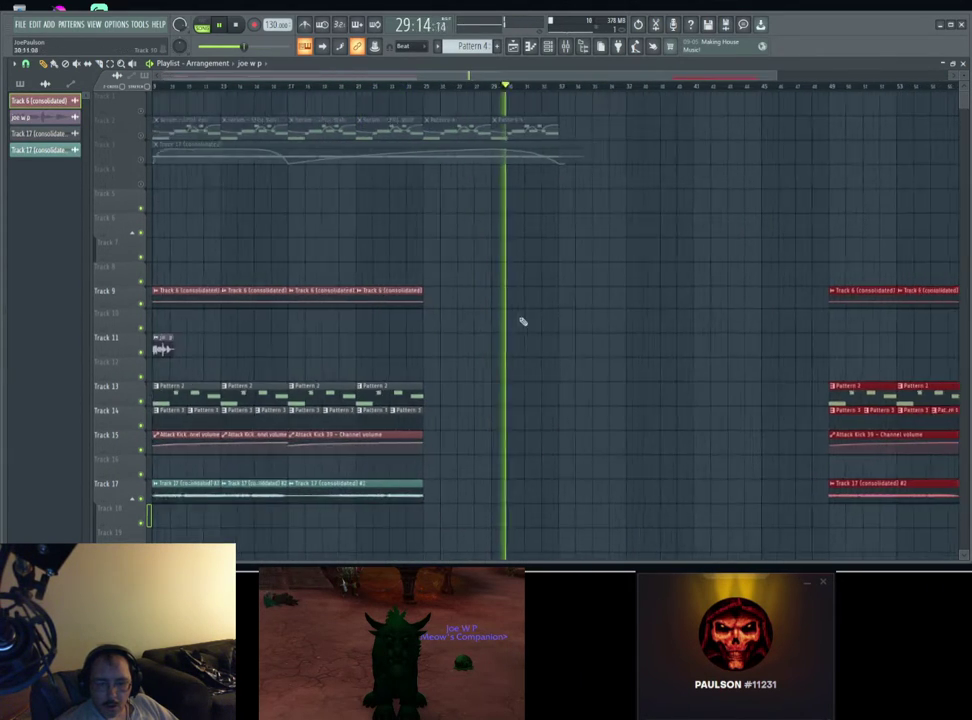
left_click_drag(522, 512, 278, 276)
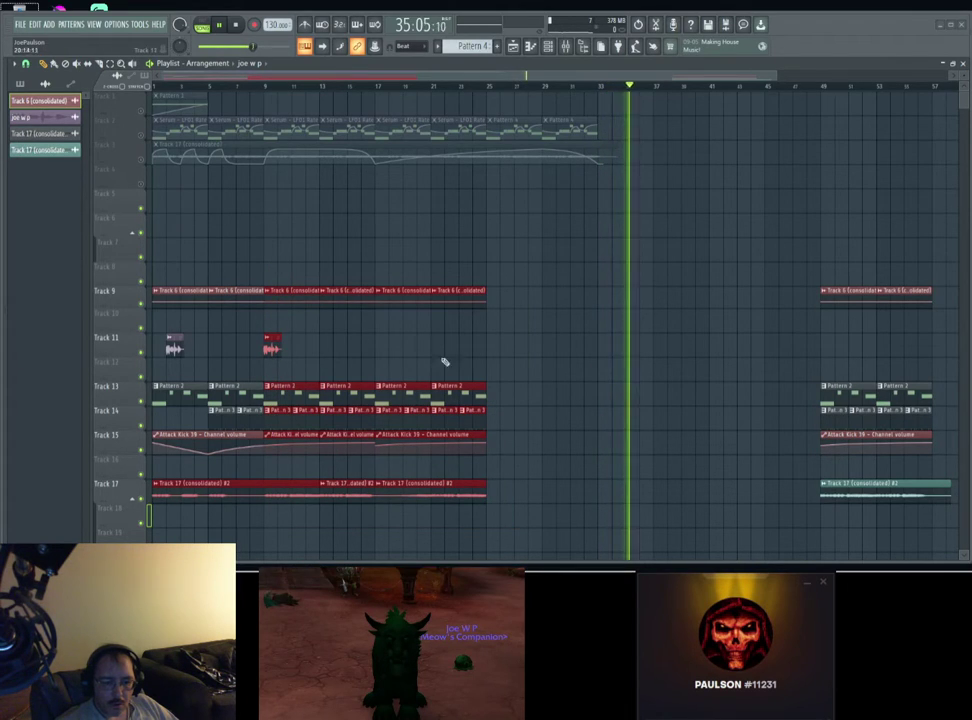
left_click(525, 520)
right_click(525, 520)
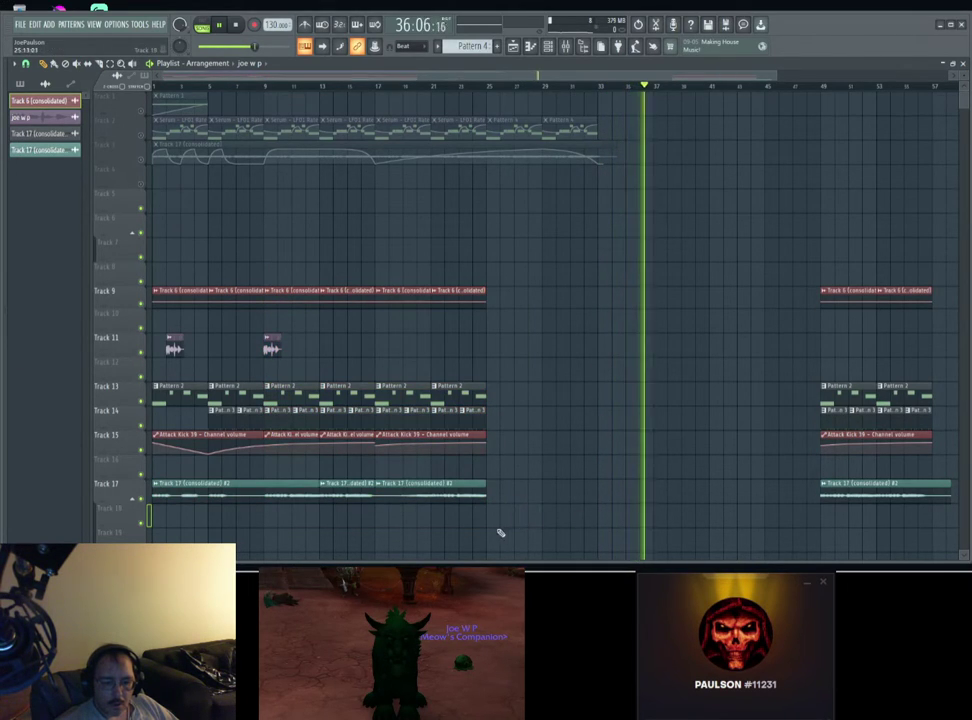
Step: Shift the unmuted clips of bars 17–25 to bar 25 and fill the gap with two copies of the bars 13–17 clips
left_click_drag(510, 548, 616, 291)
left_click_drag(381, 526, 450, 299)
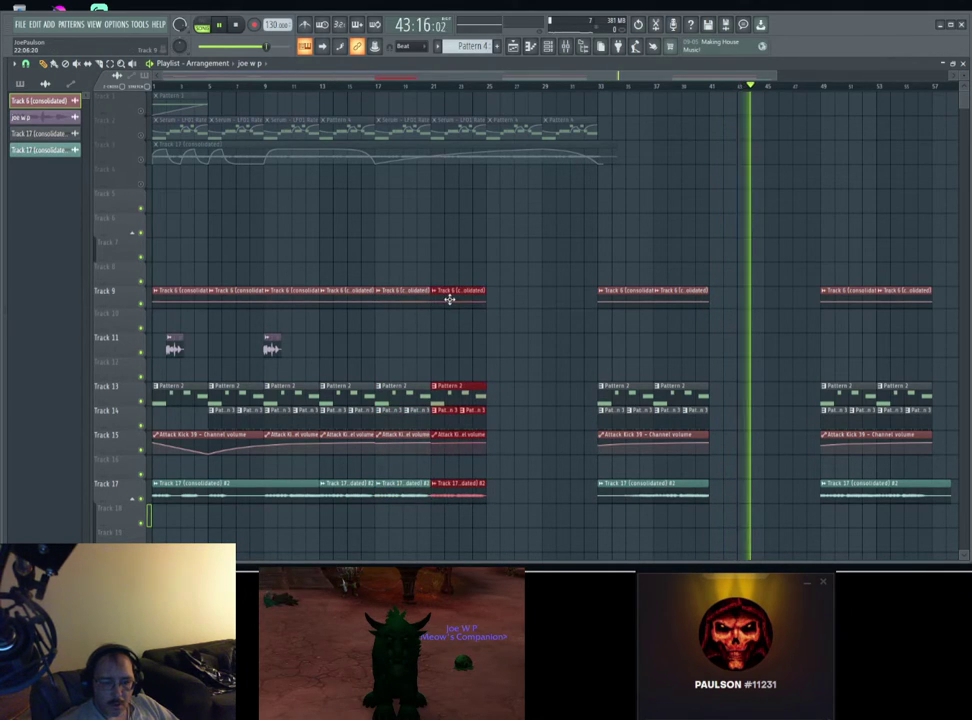
left_click_drag(733, 525, 516, 284)
Step: Copy the unmuted clips of bars 17–25 to bar 33 and move the final section from bar 49 to bar 41
left_click_drag(475, 527, 620, 316)
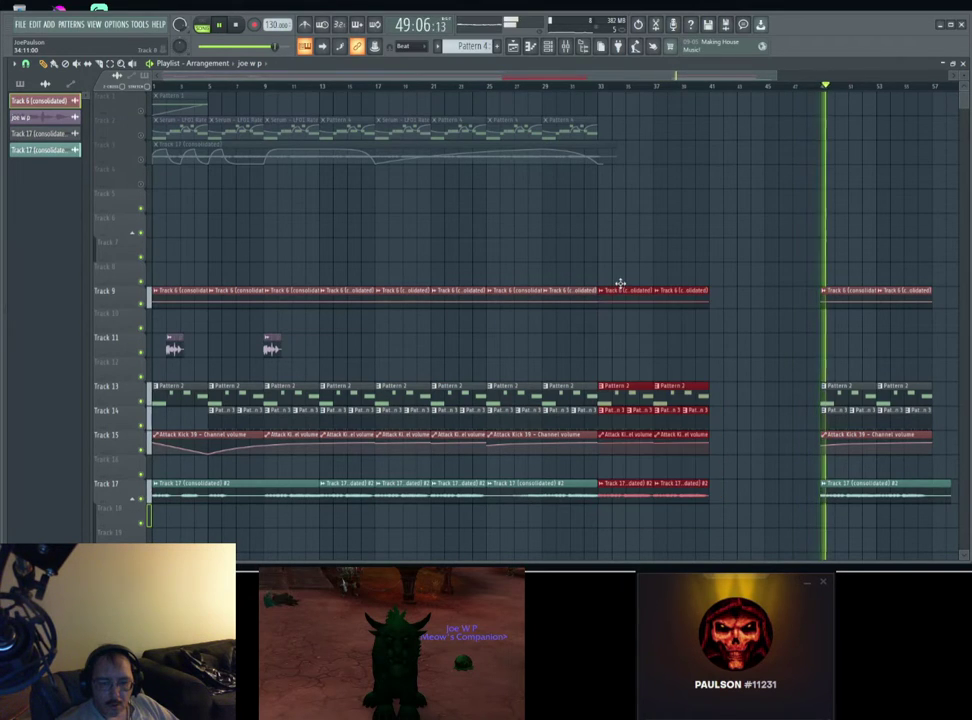
left_click_drag(948, 503, 720, 289)
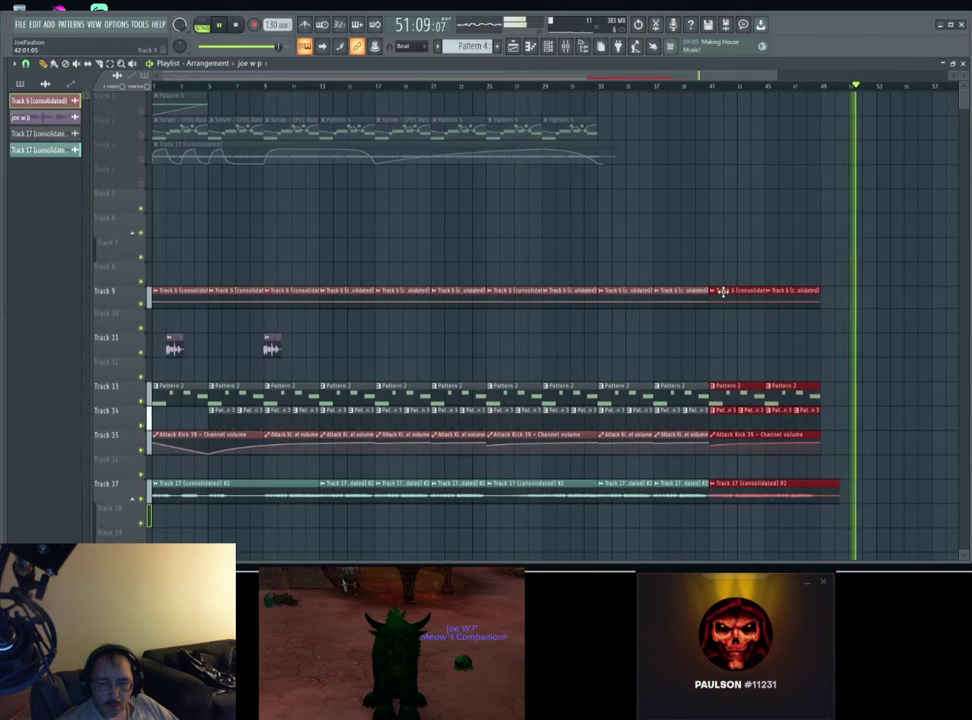
Step: Remove the two early voice samples on Track 11 and place a single one at bar 25
key("space")
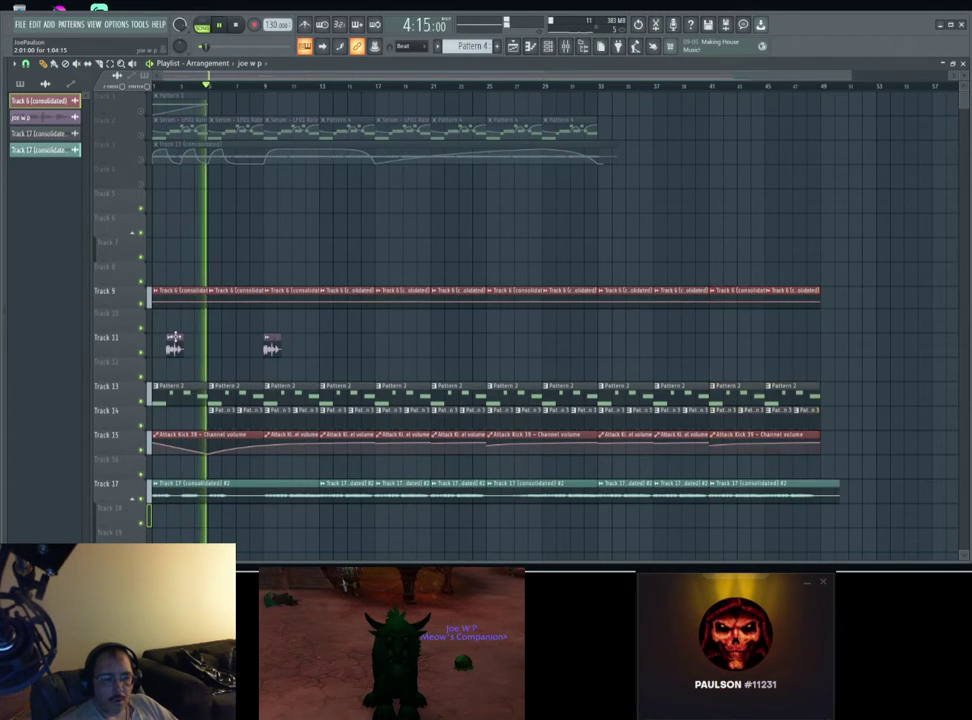
key("space")
left_click_drag(174, 342, 191, 342)
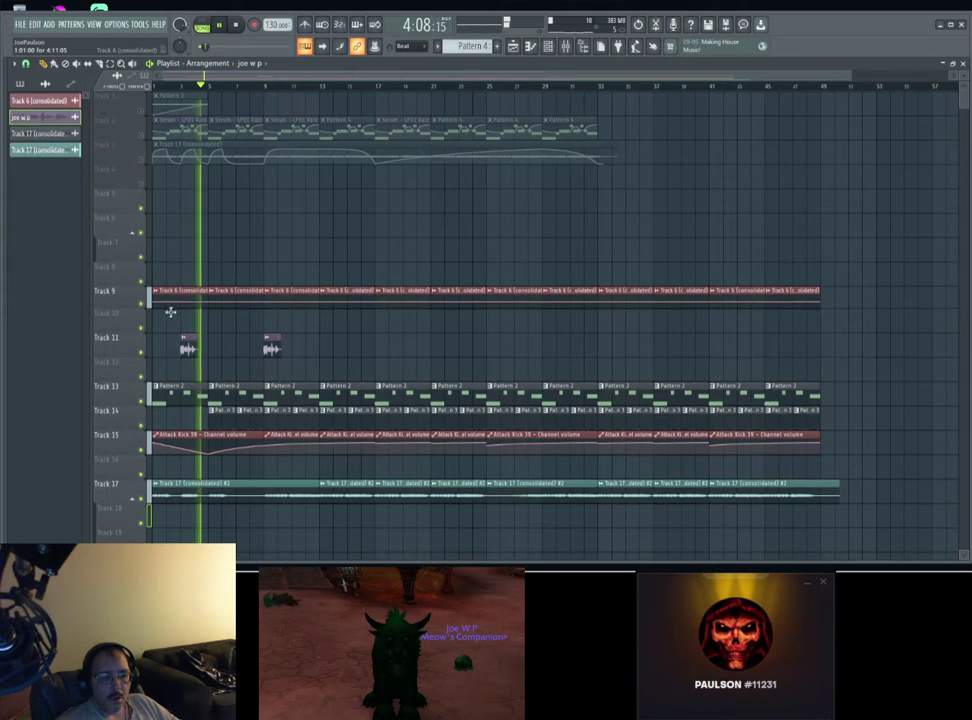
right_click(186, 349)
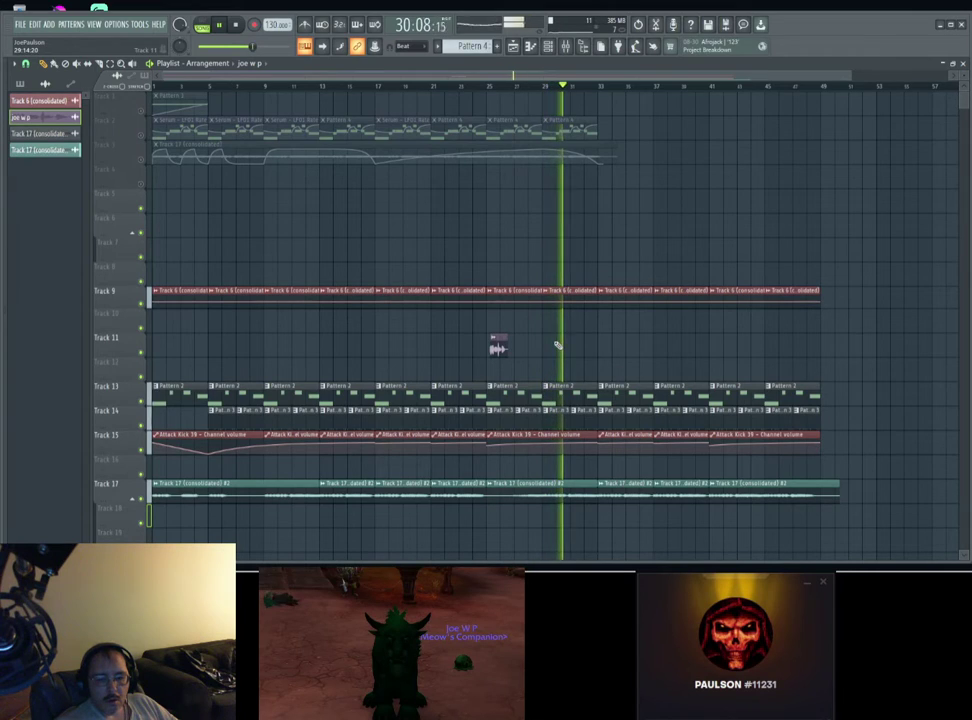
key("space")
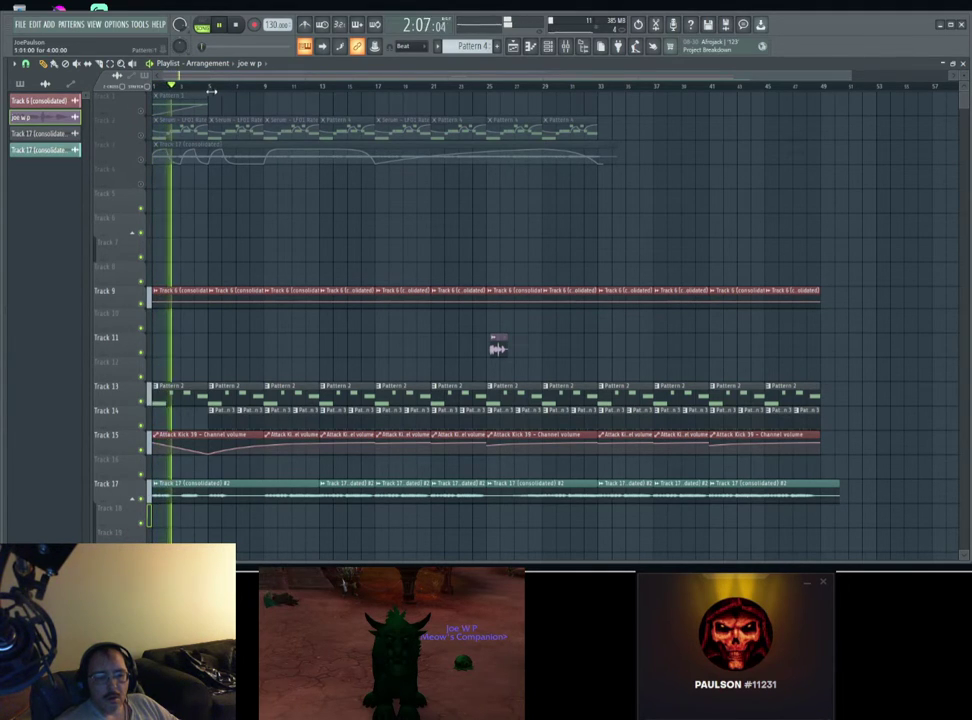
Step: Add Fruity Reeverb 2 to the Master mixer track and create an automation clip for its mix level
key("F9")
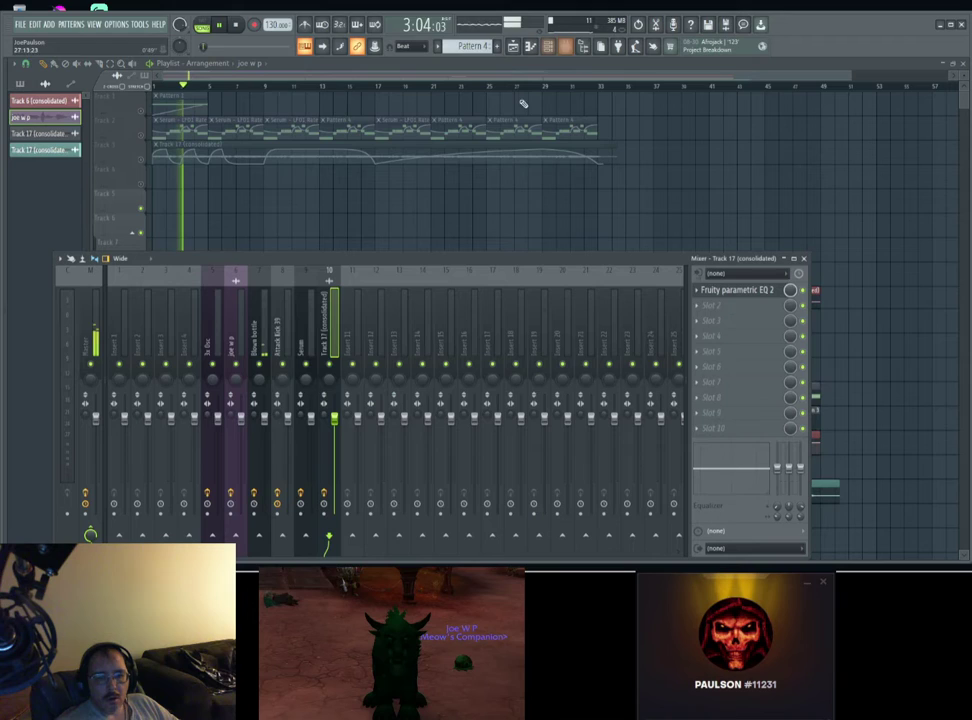
left_click(93, 342)
left_click(697, 293)
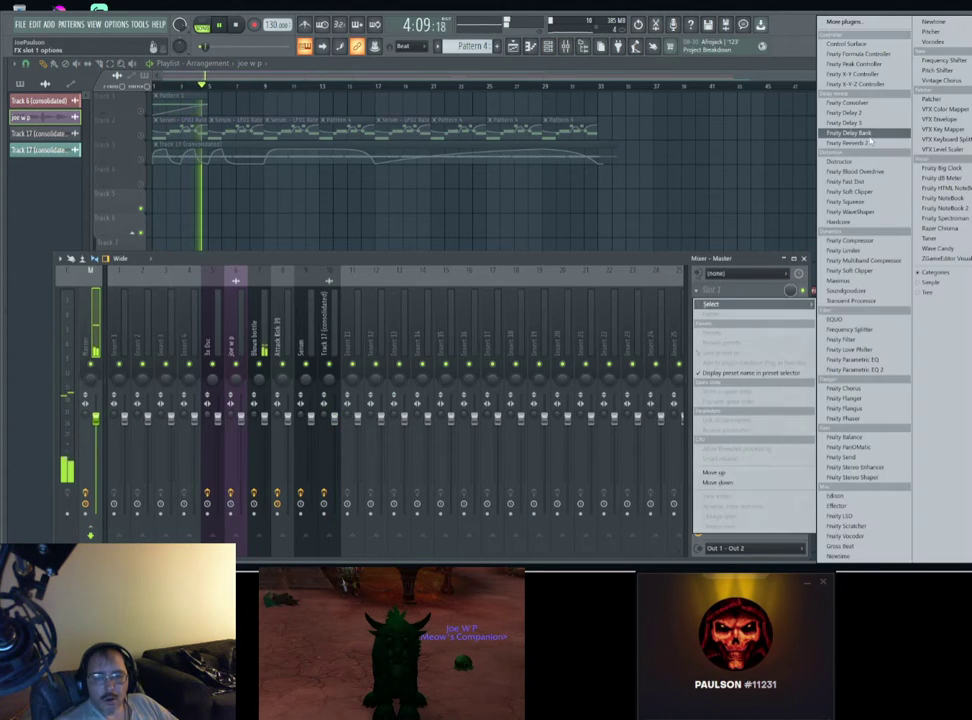
left_click(846, 143)
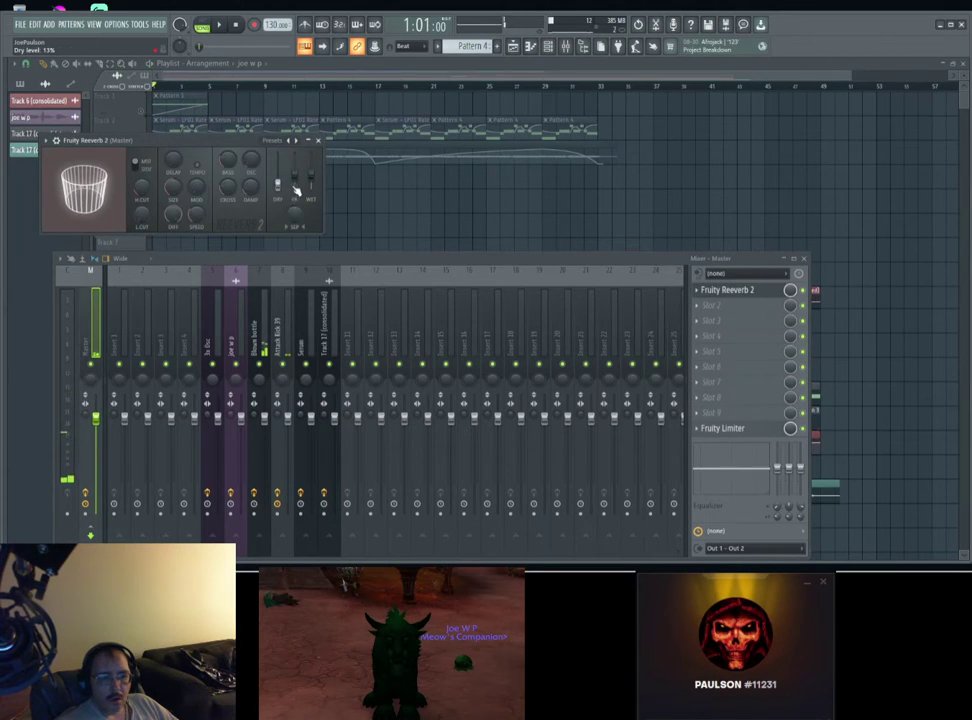
right_click(790, 290)
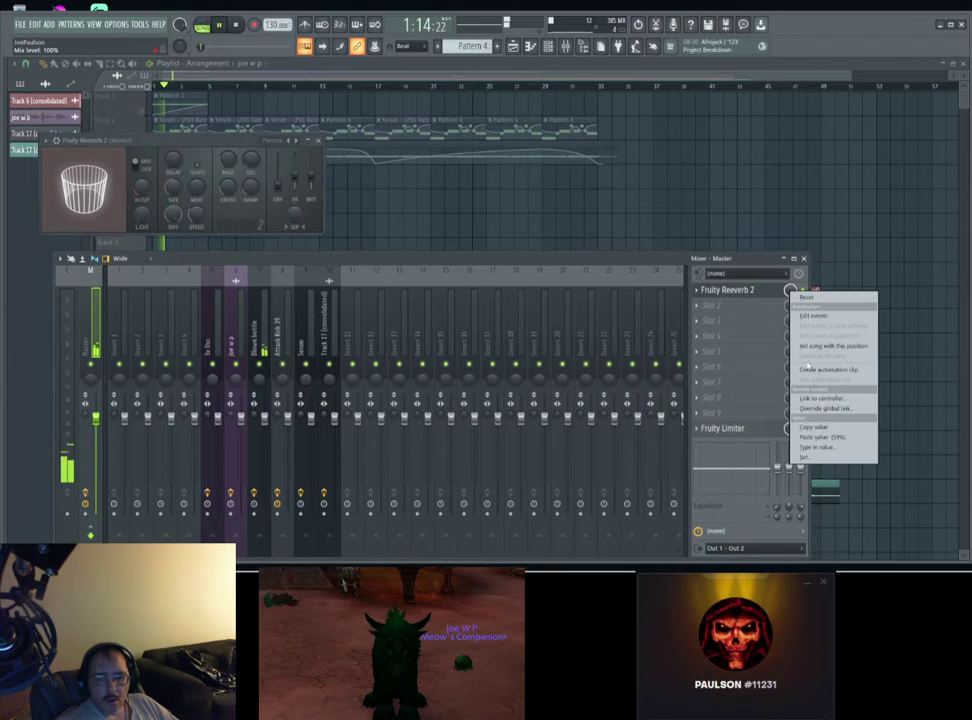
left_click(826, 371)
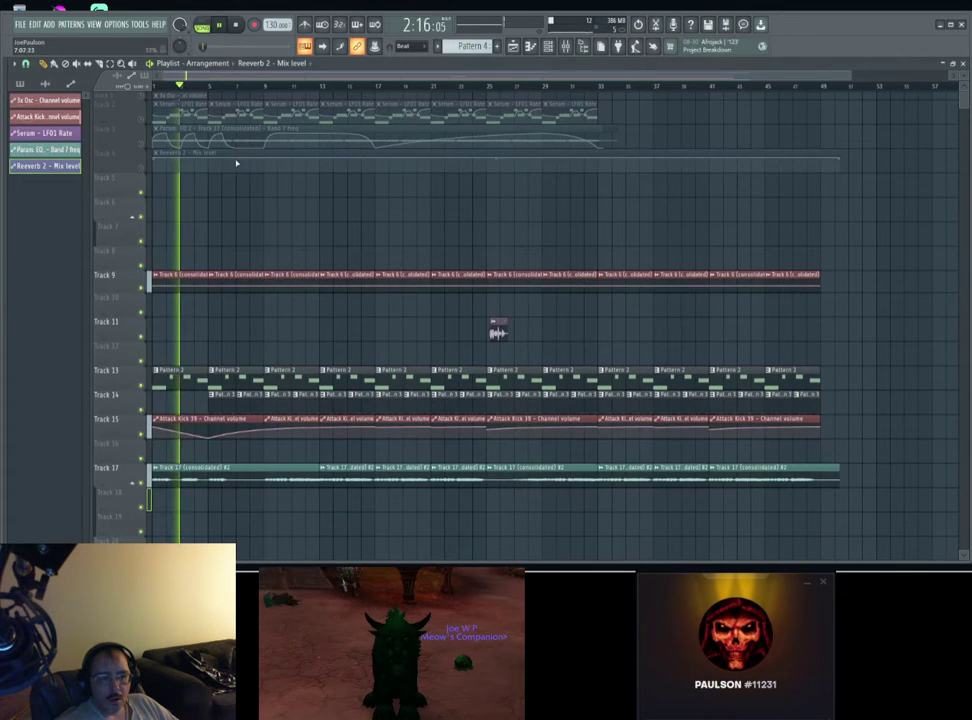
Step: Put the Reeverb 2 mix level clip on Track 18, its curve falling to bar 9, staying low to bar 37, and rising to the end
left_click_drag(237, 163, 211, 508)
key("space")
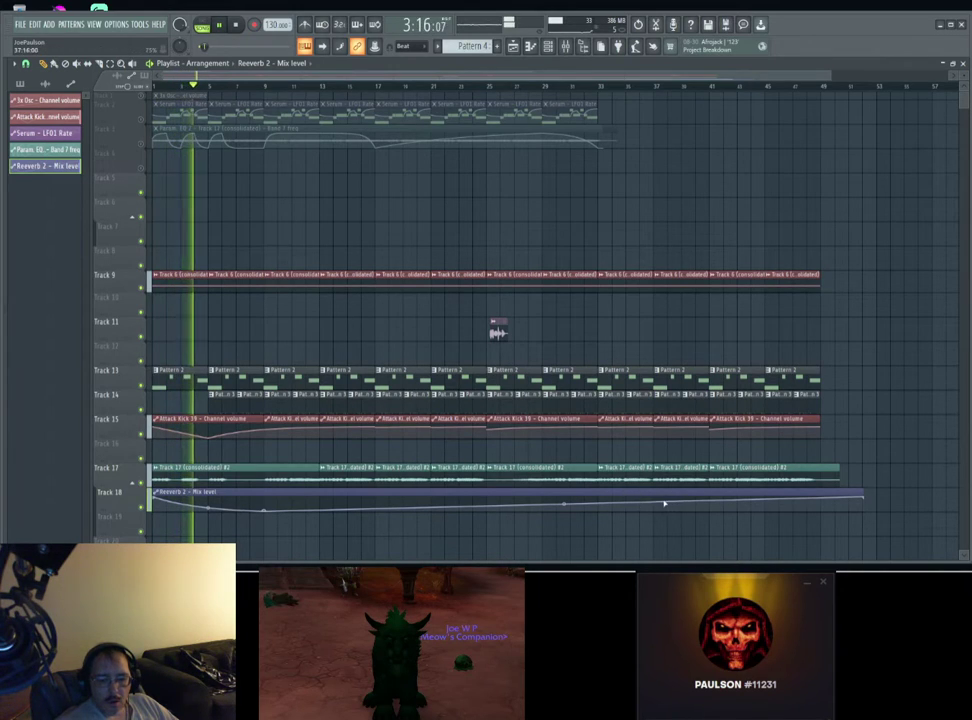
mouse_move(664, 504)
left_mouse_down()
mouse_move(651, 523)
mouse_move(659, 527)
left_mouse_up()
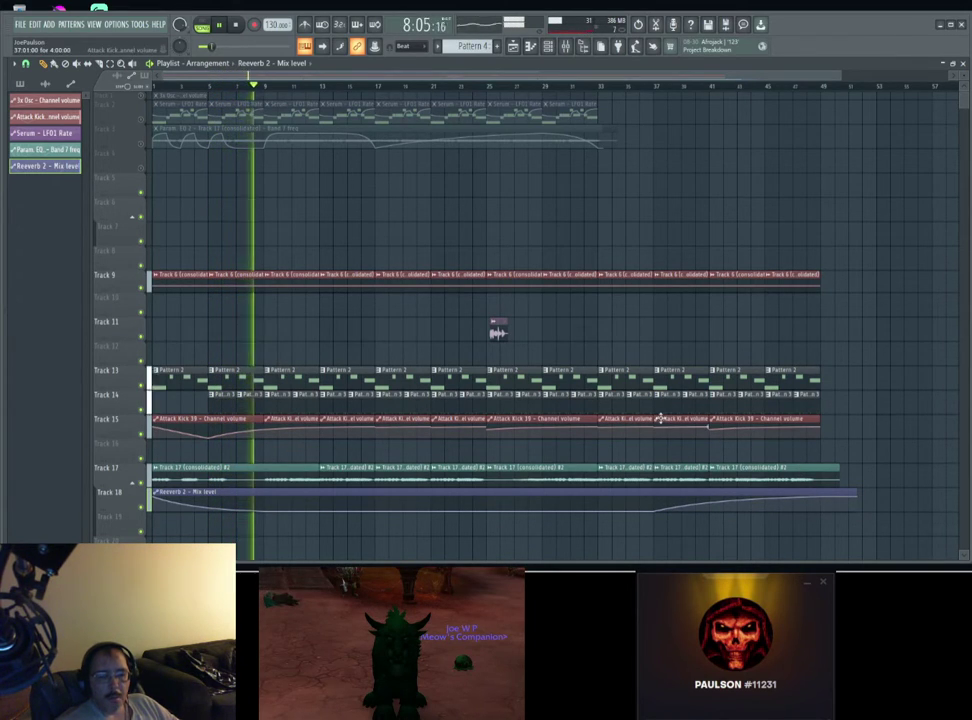
Step: Delete the Track 9 noise clip at bar 9 and slice the Reeverb 2 mix level clip at bar 25
right_click(291, 287)
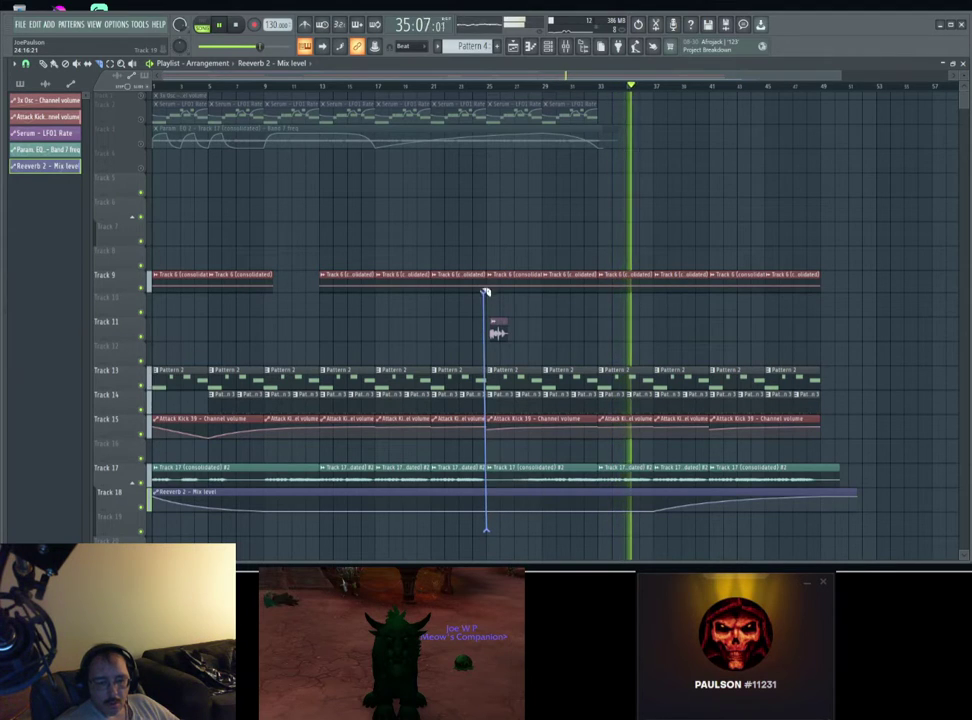
left_click_drag(485, 292, 488, 256)
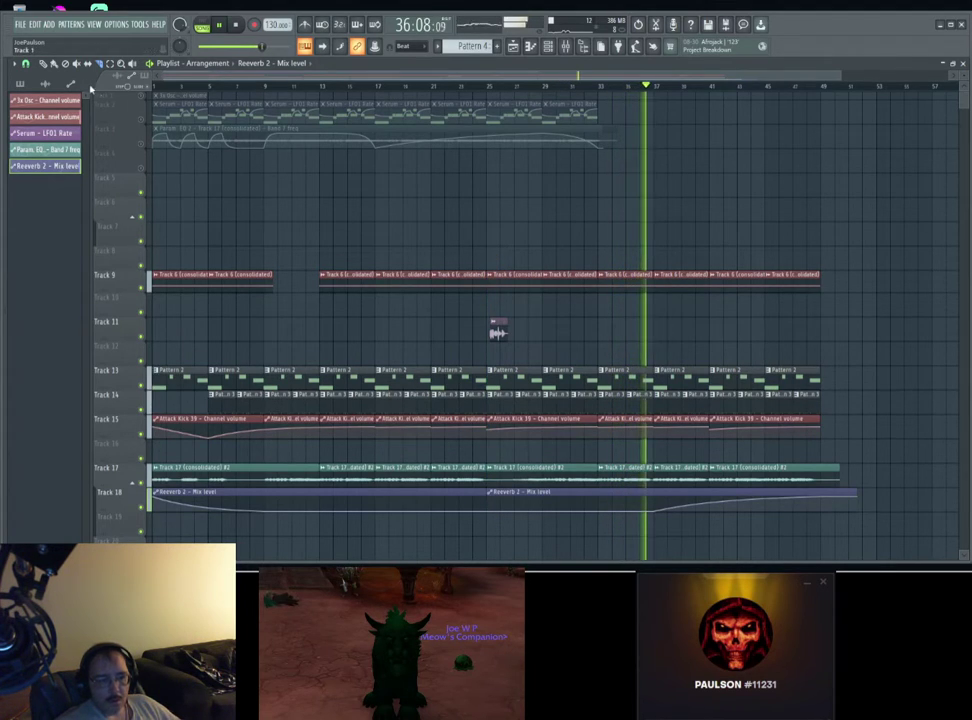
Step: Copy all unmuted clips from bar 25 onward to bar 50, and trim the original Track 17 and reverb clips to end at bar 49
left_click_drag(868, 520, 499, 220)
left_click_drag(512, 278, 927, 276)
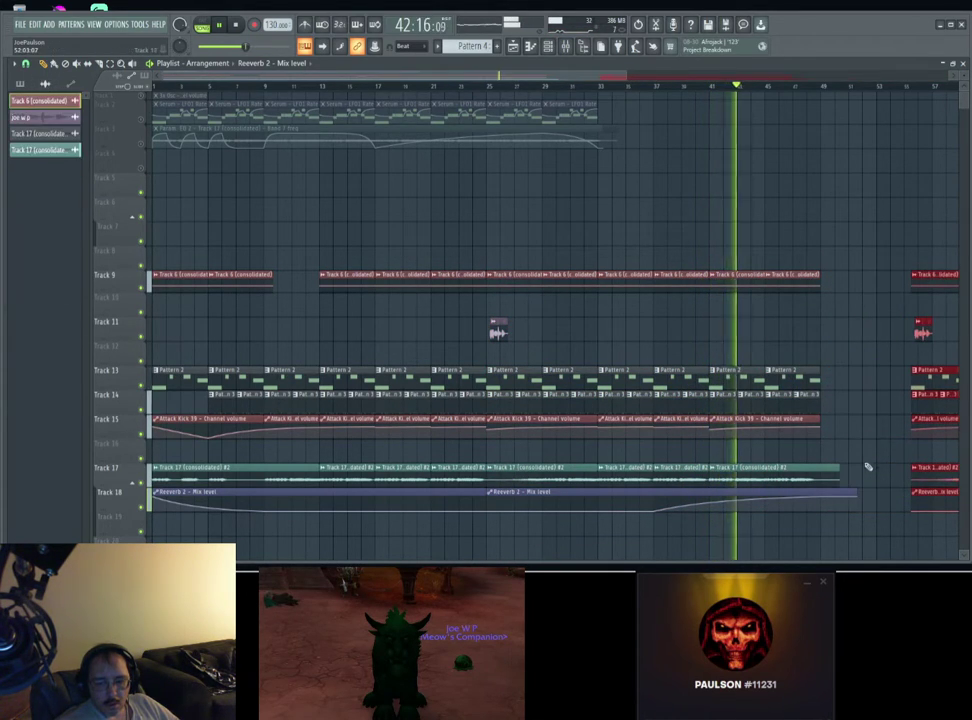
left_click_drag(856, 492, 822, 477)
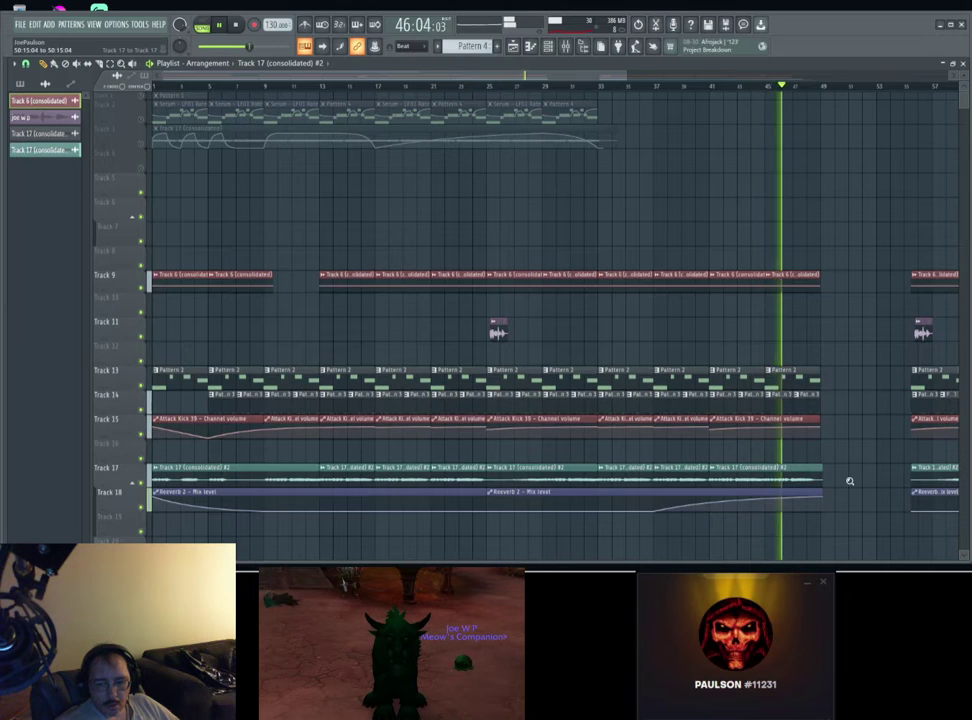
scroll(850, 481, "down", 2)
left_click_drag(690, 529, 950, 265)
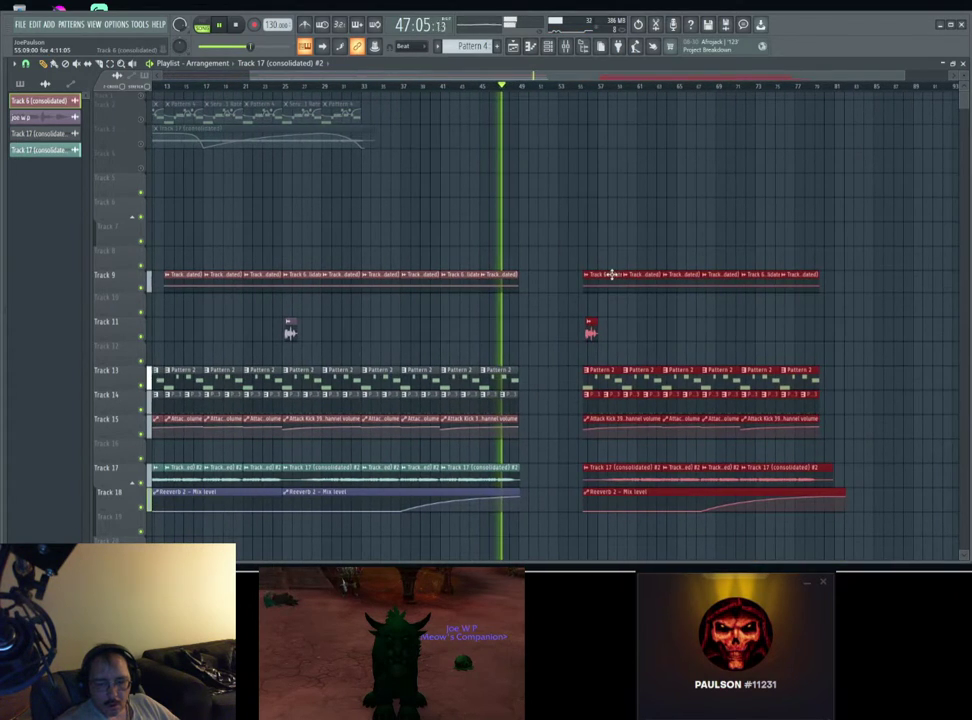
left_click_drag(611, 273, 556, 281)
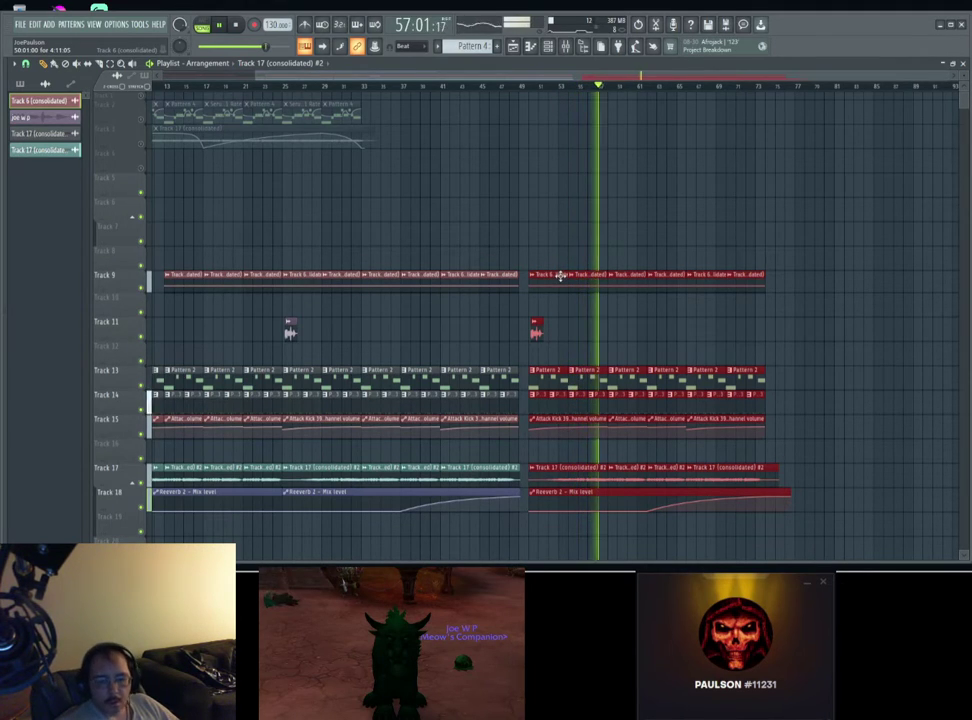
Step: Copy the bar 50 section to bar 75, and shorten the bar 50 section's Track 17 and reverb clips to end near bar 73
left_click_drag(558, 273, 850, 277)
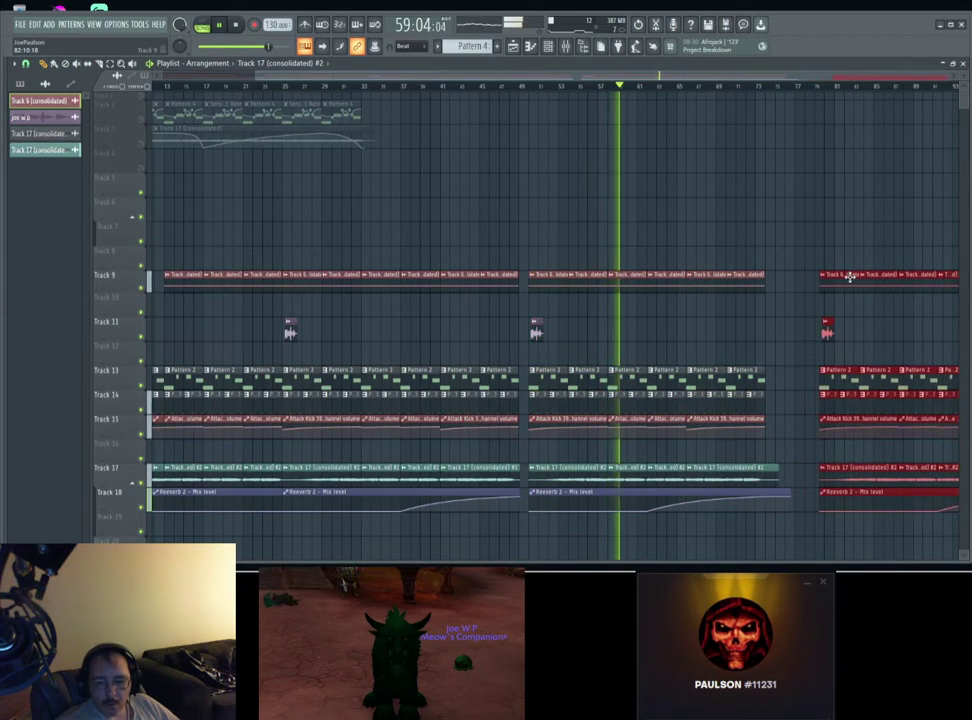
left_click_drag(790, 490, 757, 489)
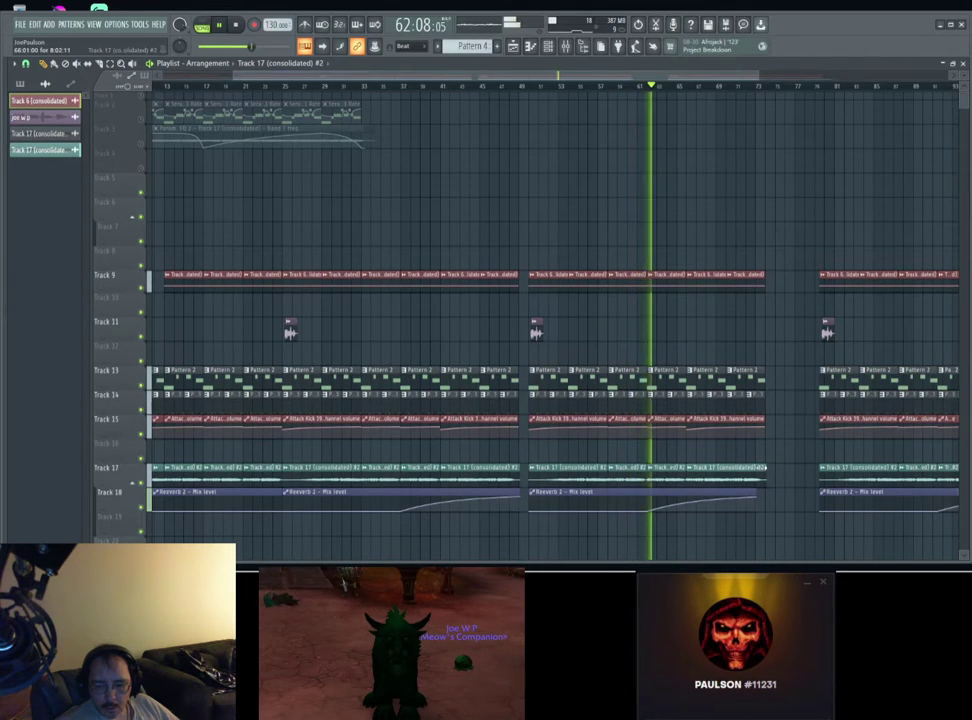
left_click_drag(796, 535, 955, 205)
left_click_drag(467, 275, 428, 278)
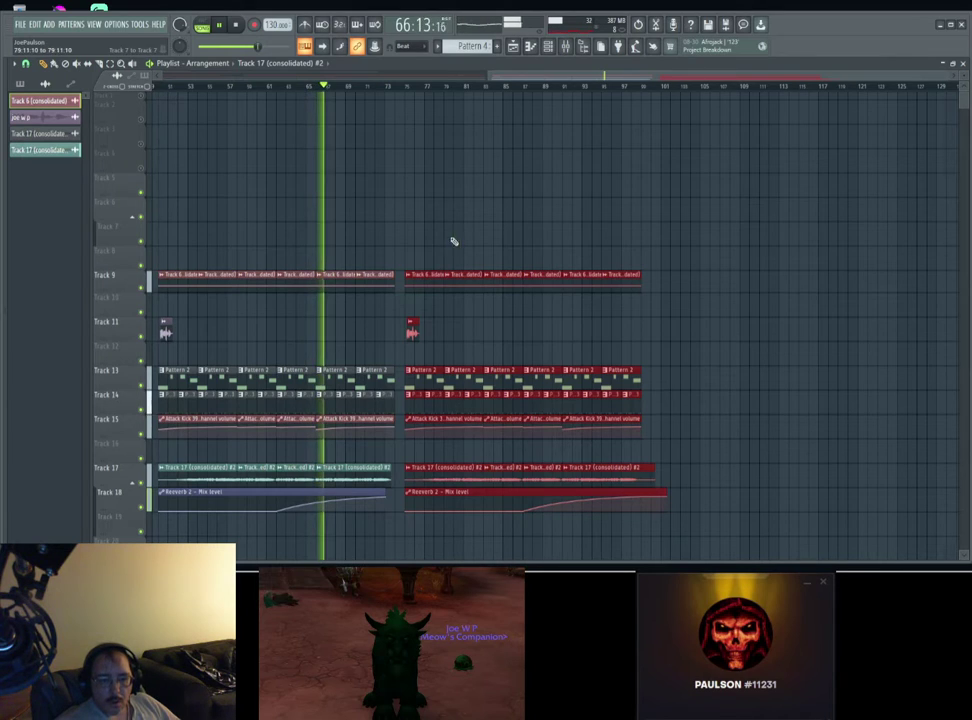
right_click(454, 240, "ctrl")
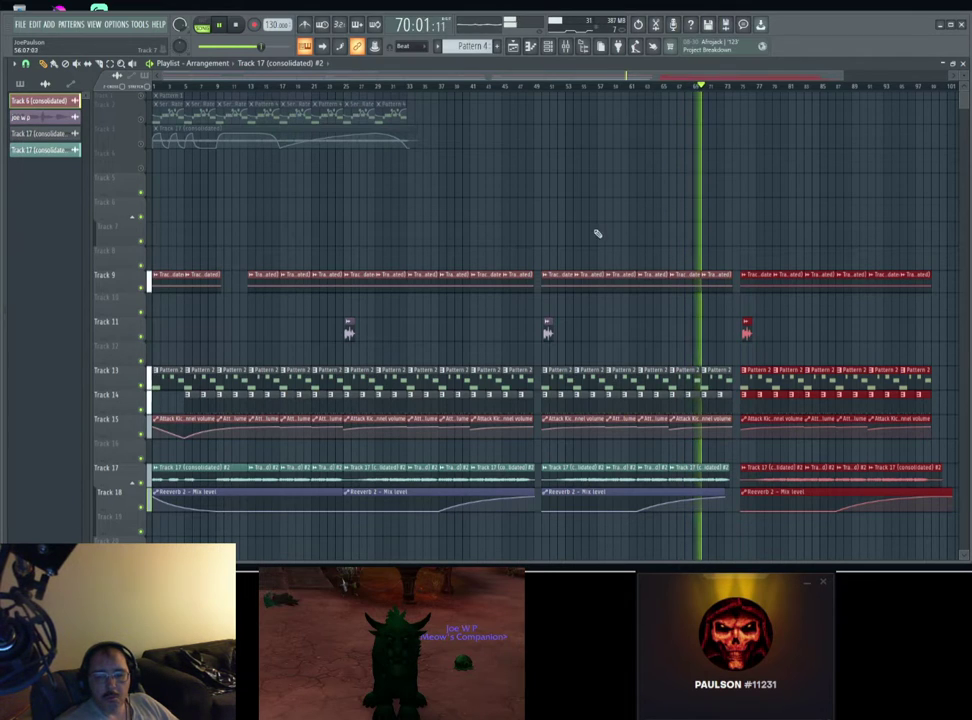
Step: Add Fruity Parametric EQ 2 with the 40Hz + 18kHz cut preset to the Master track and create an automation clip for its band 7 frequency
left_click(566, 46)
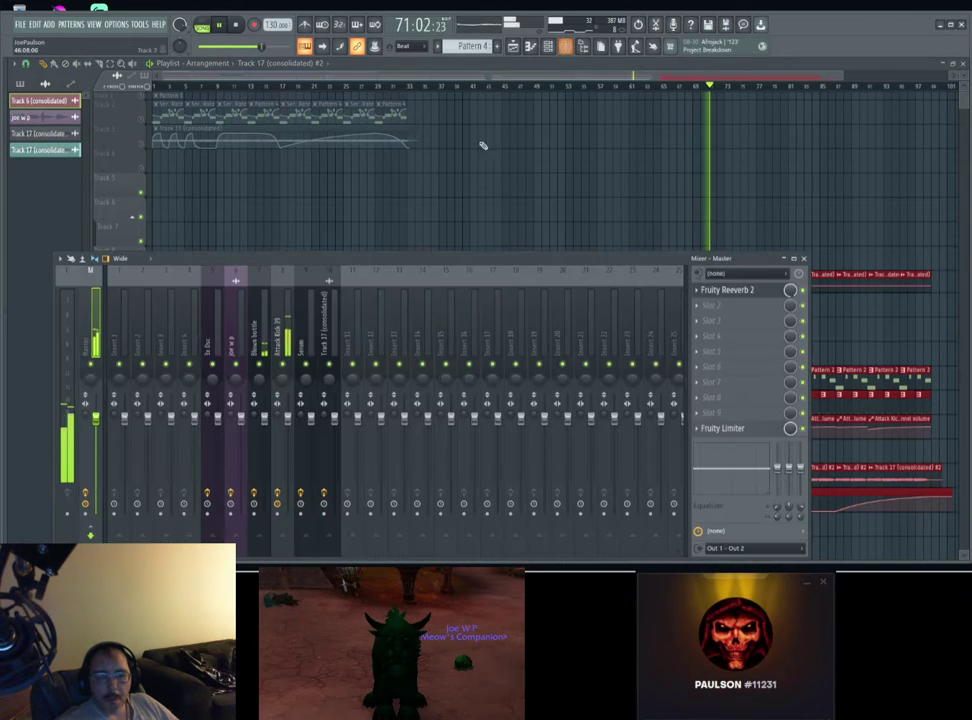
left_click(709, 321)
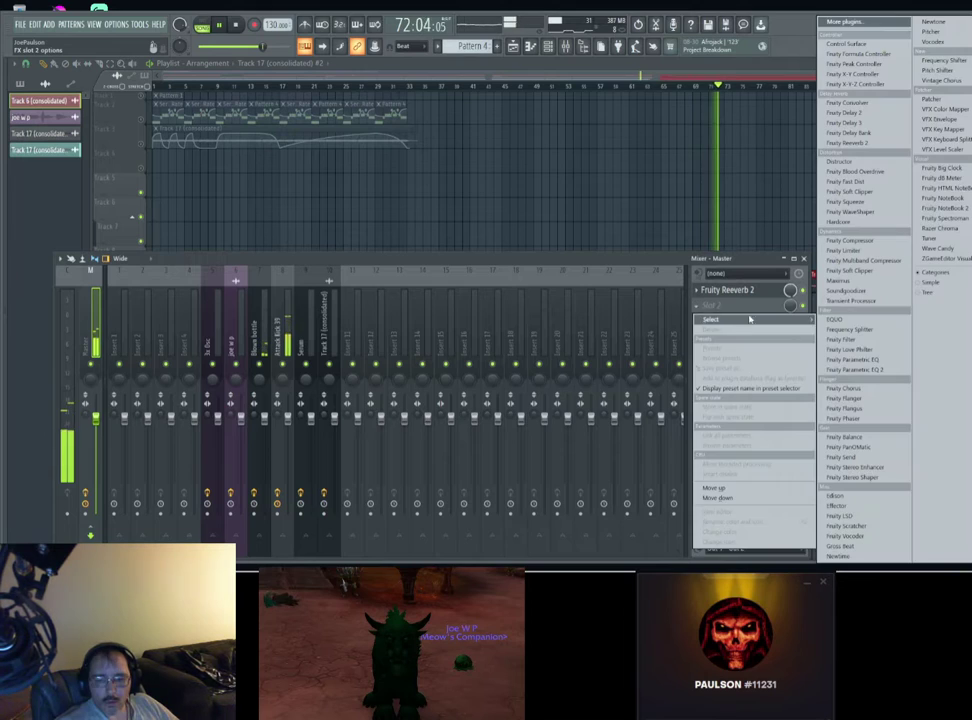
left_click(824, 371)
left_click(391, 158)
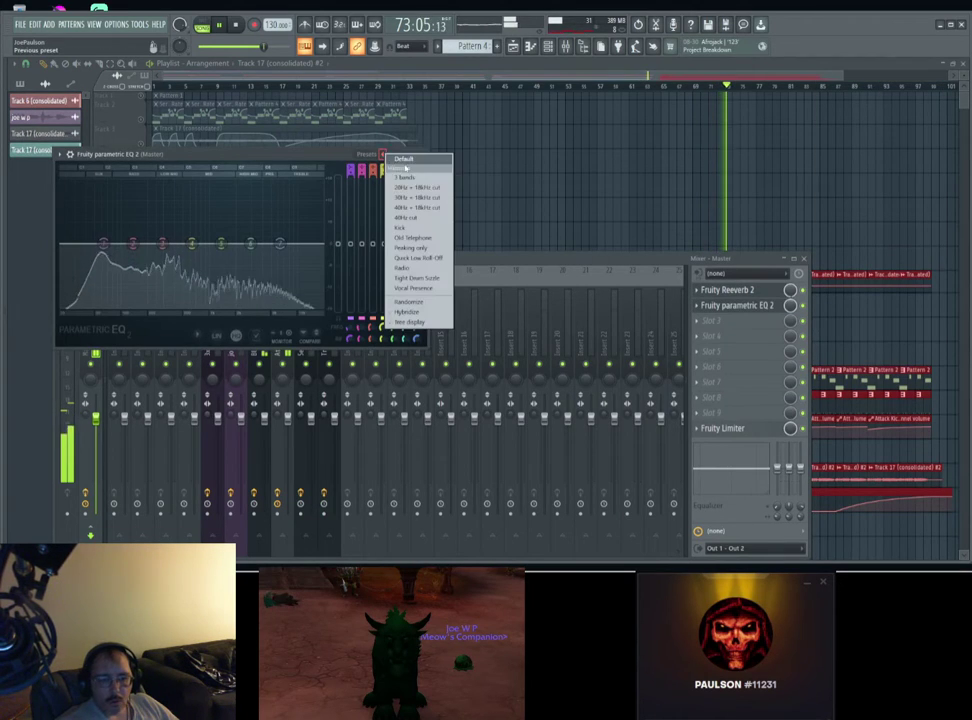
left_click(405, 186)
right_click(419, 333)
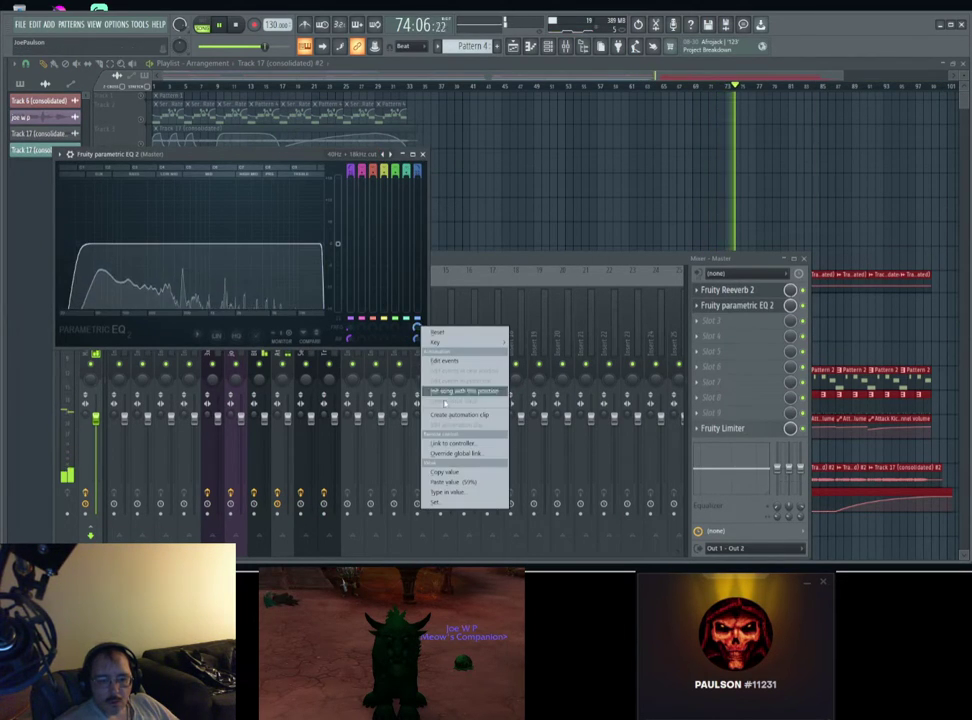
left_click(460, 412)
Step: Move the Master EQ's band 7 frequency clip to Track 19 and make its curve fall gradually from bar 75 to the end
left_click_drag(684, 156, 597, 528)
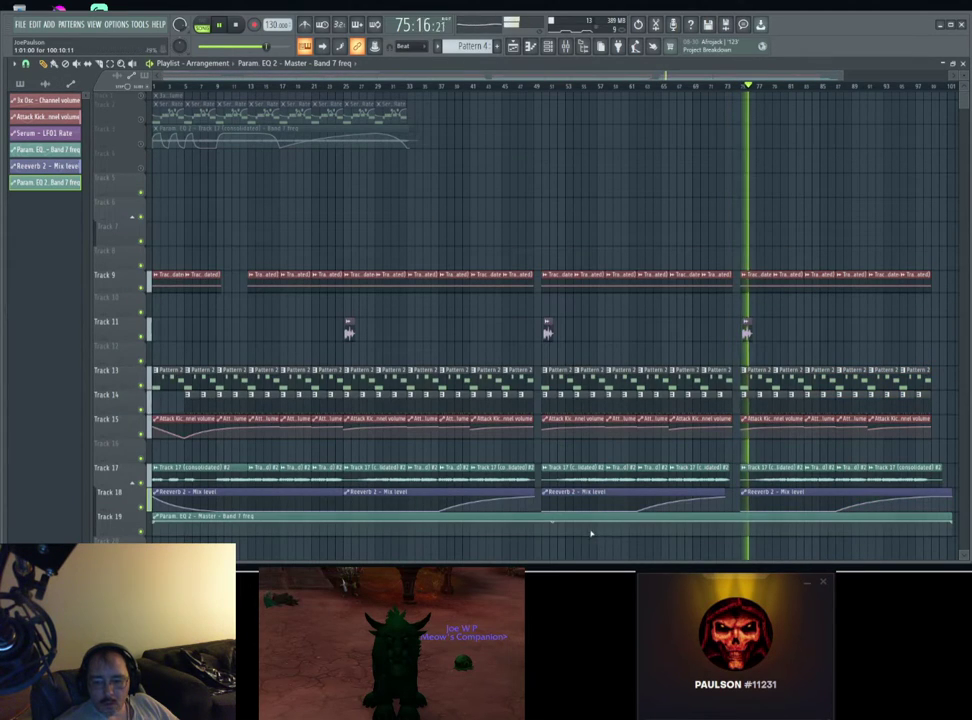
right_click(744, 518)
left_click(35, 23)
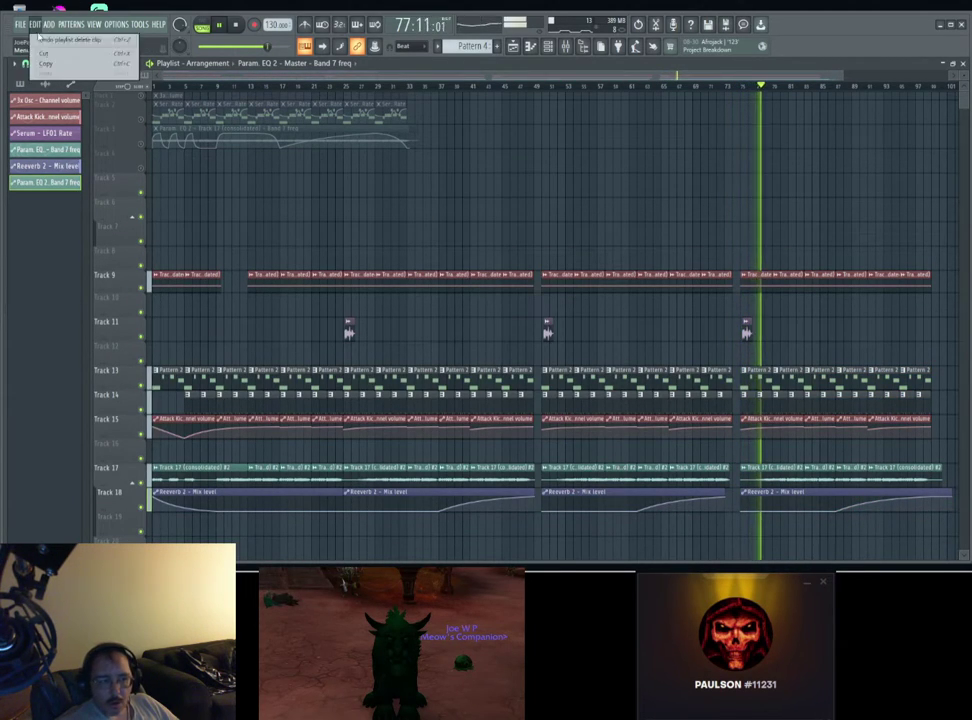
left_click(55, 32)
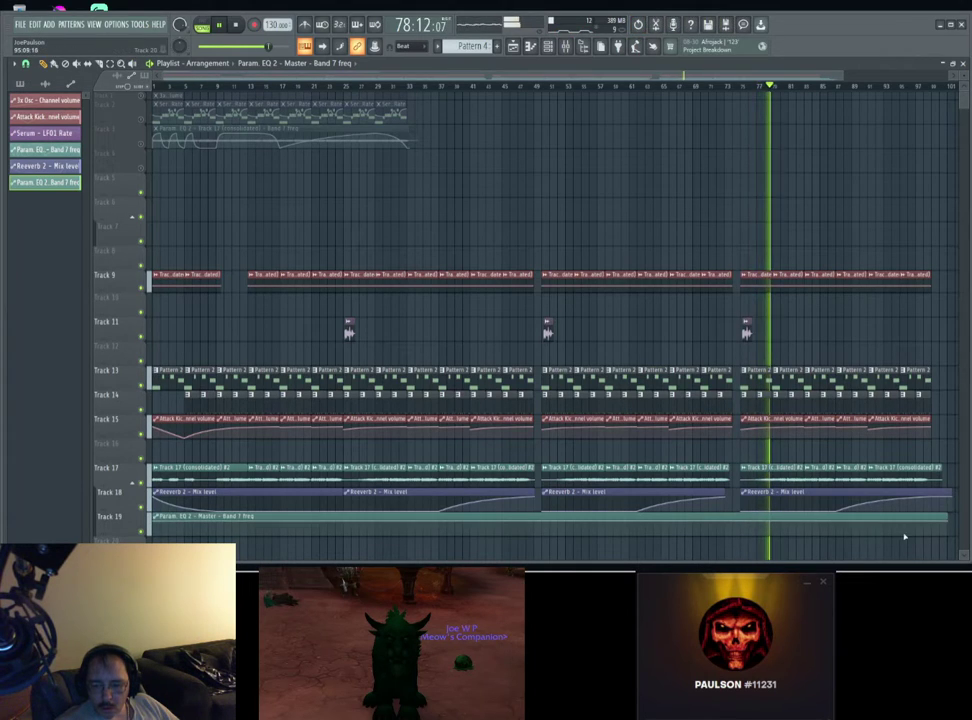
left_click_drag(950, 521, 952, 535)
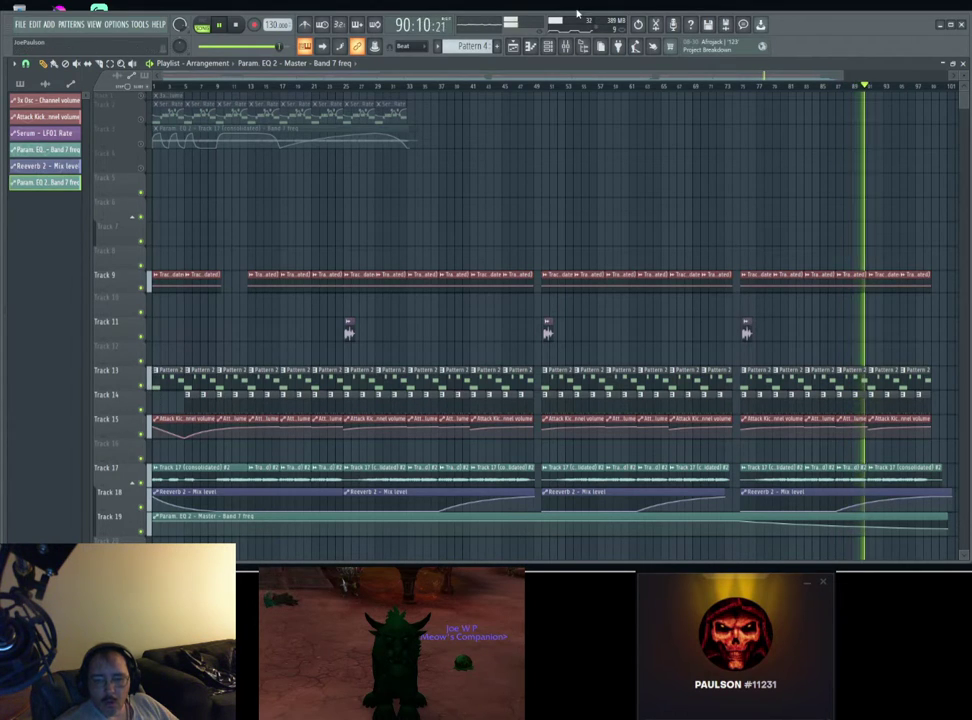
Step: Add Maximus to slot 3 of the Master mixer track and raise its pre gain
key("F9")
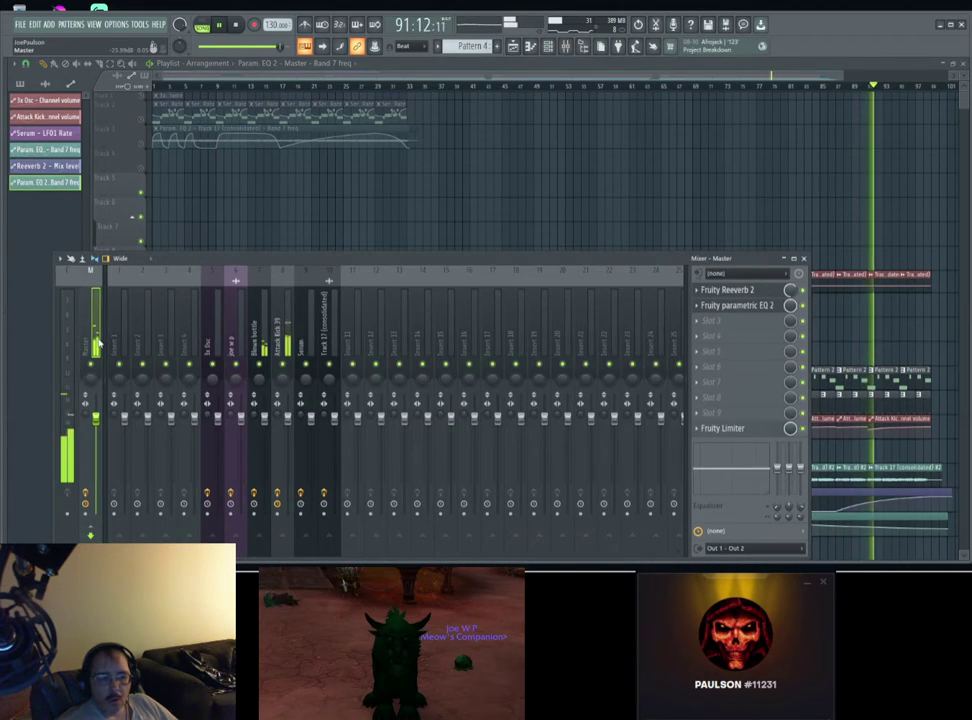
left_click(712, 320)
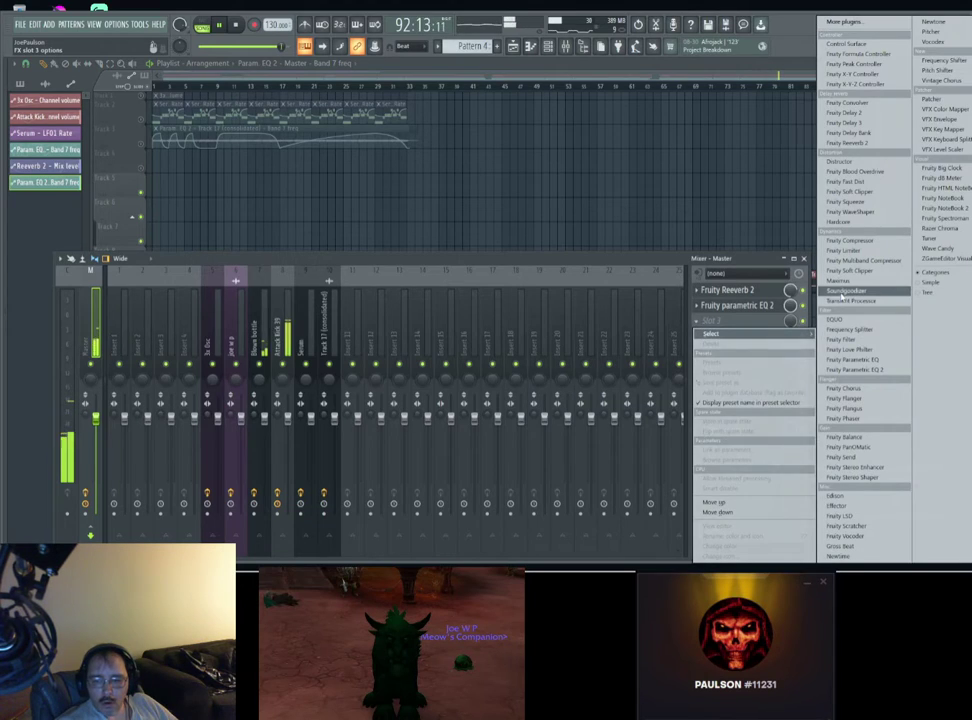
left_click(840, 282)
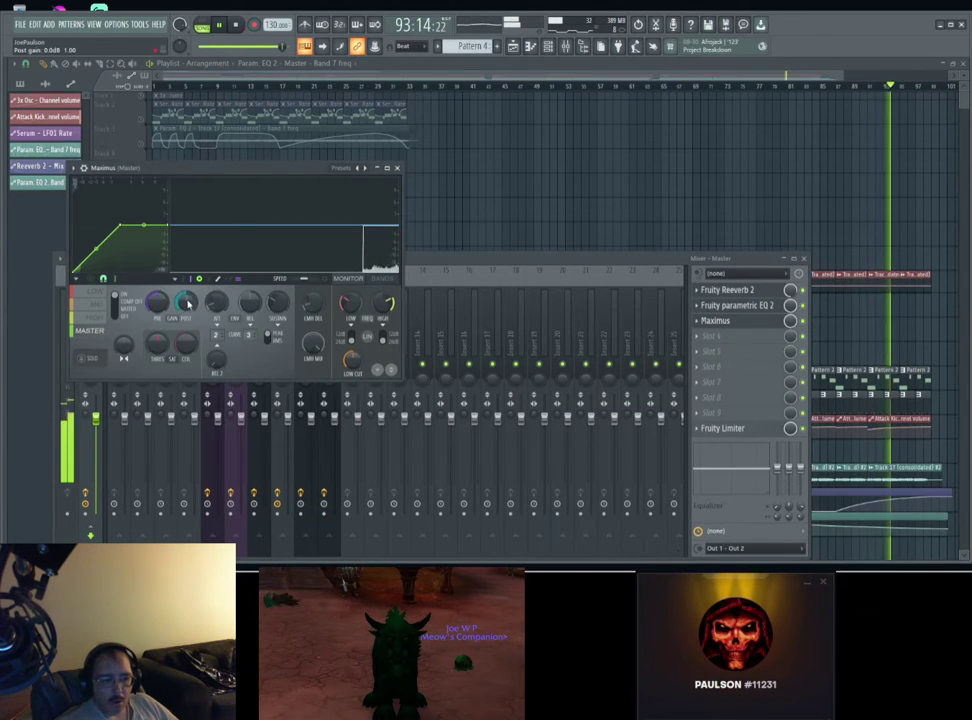
mouse_move(158, 305)
left_mouse_down()
mouse_move(158, 272)
mouse_move(158, 305)
left_mouse_up()
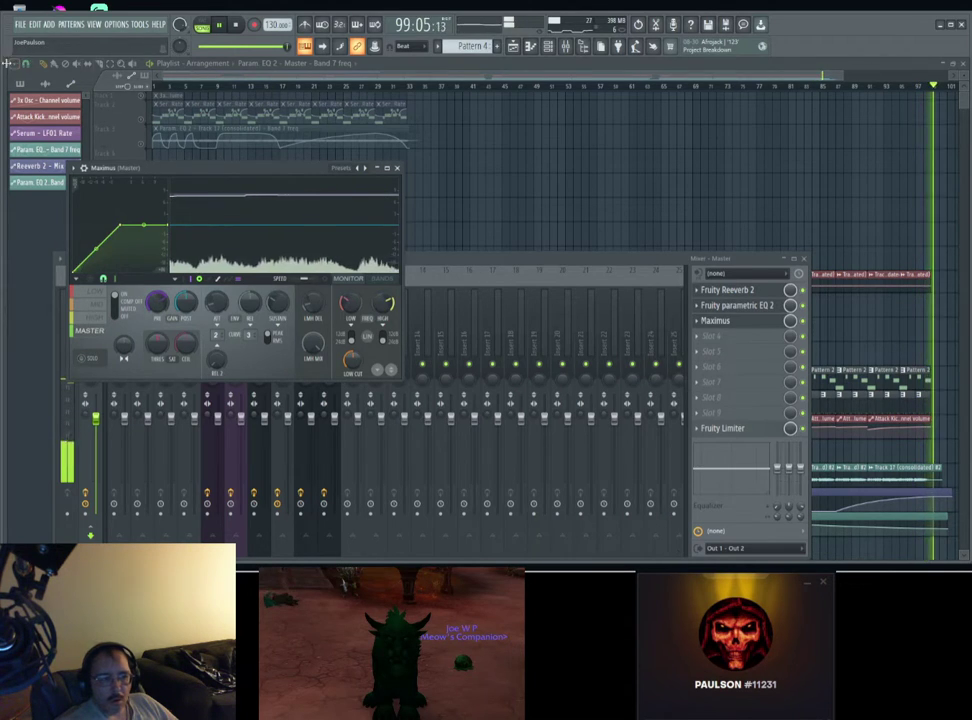
Step: Add a time marker named "end" to the playlist and move it to bar 105
left_click(25, 63)
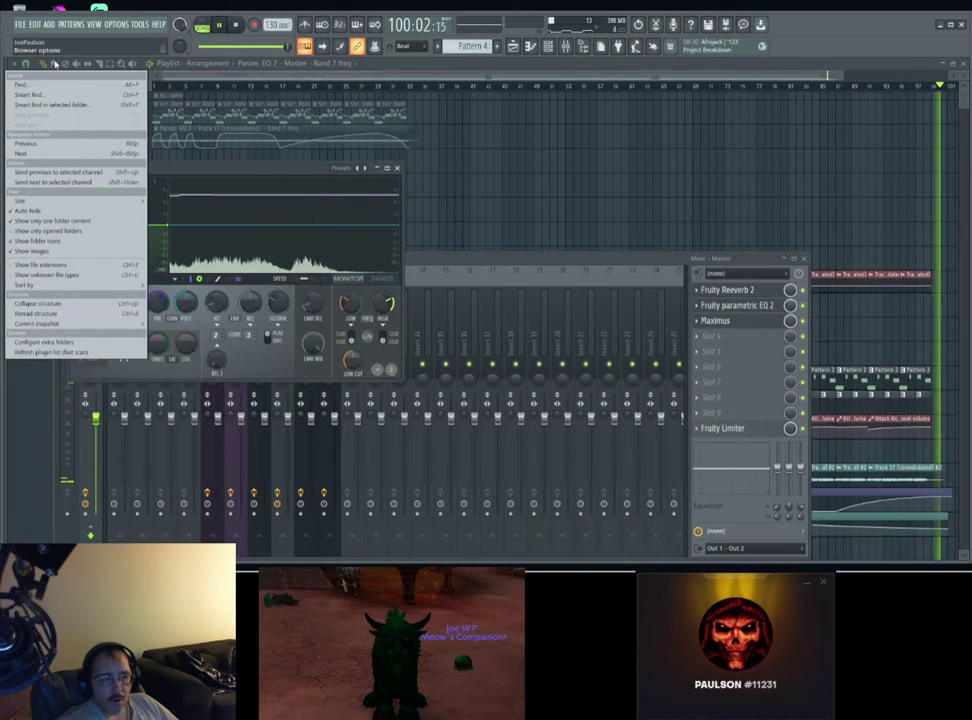
left_click(14, 63)
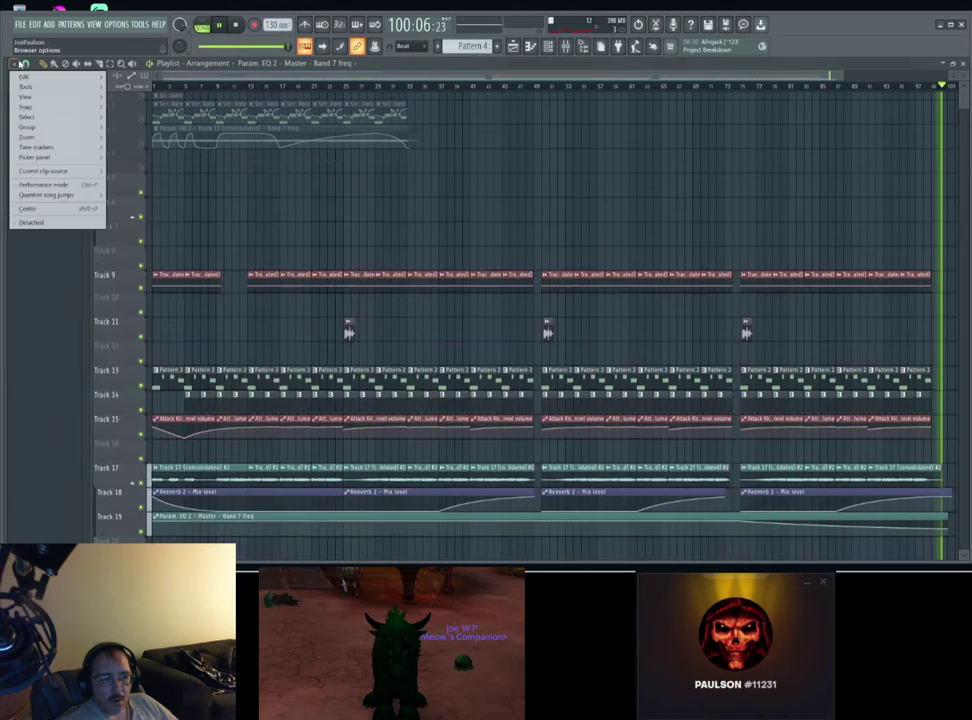
mouse_move(27, 130)
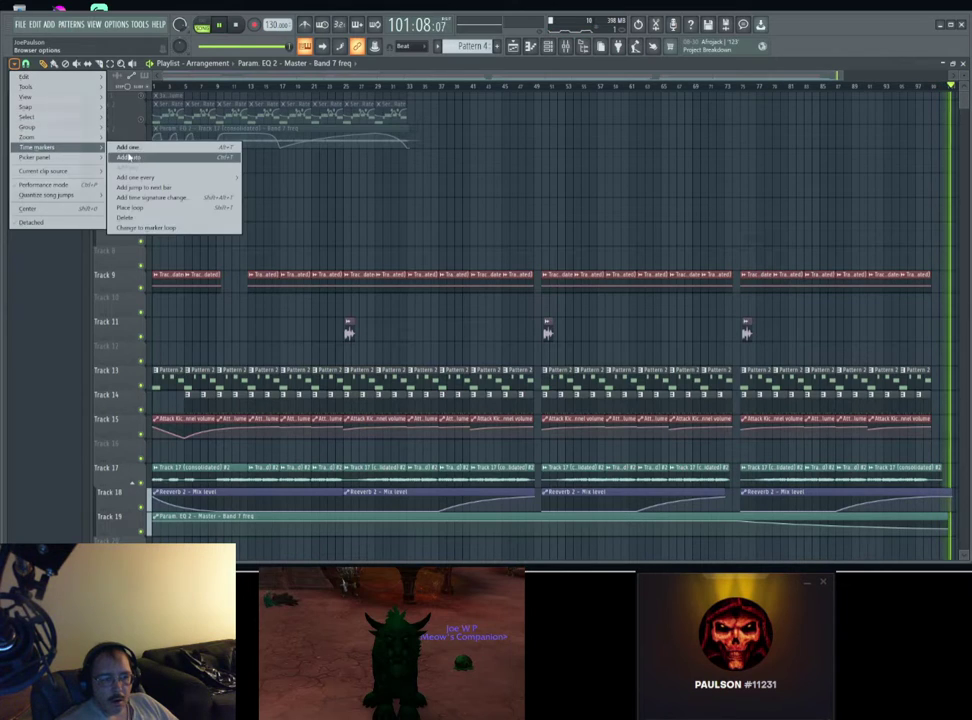
left_click(135, 155)
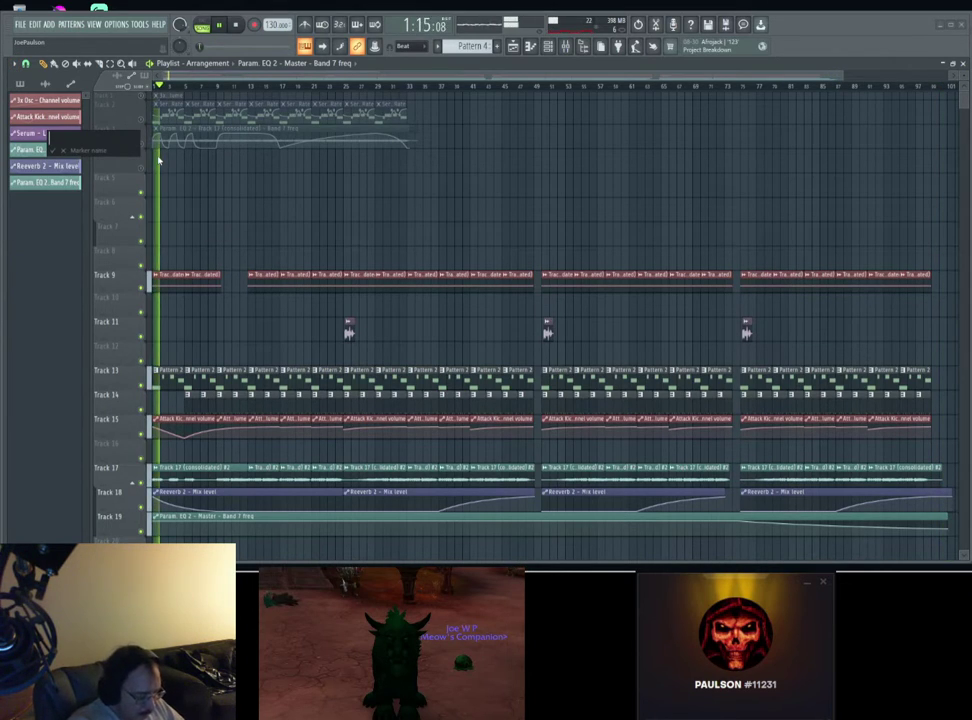
type("end")
key("Return")
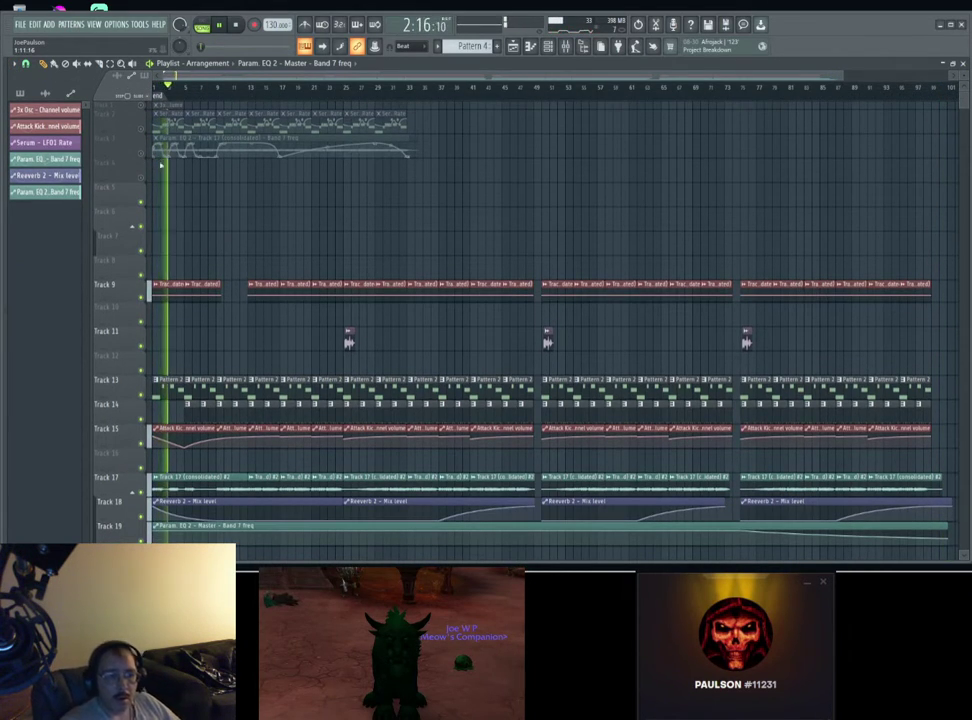
mouse_move(526, 96)
left_mouse_down()
mouse_move(950, 96)
mouse_move(890, 96)
left_mouse_up()
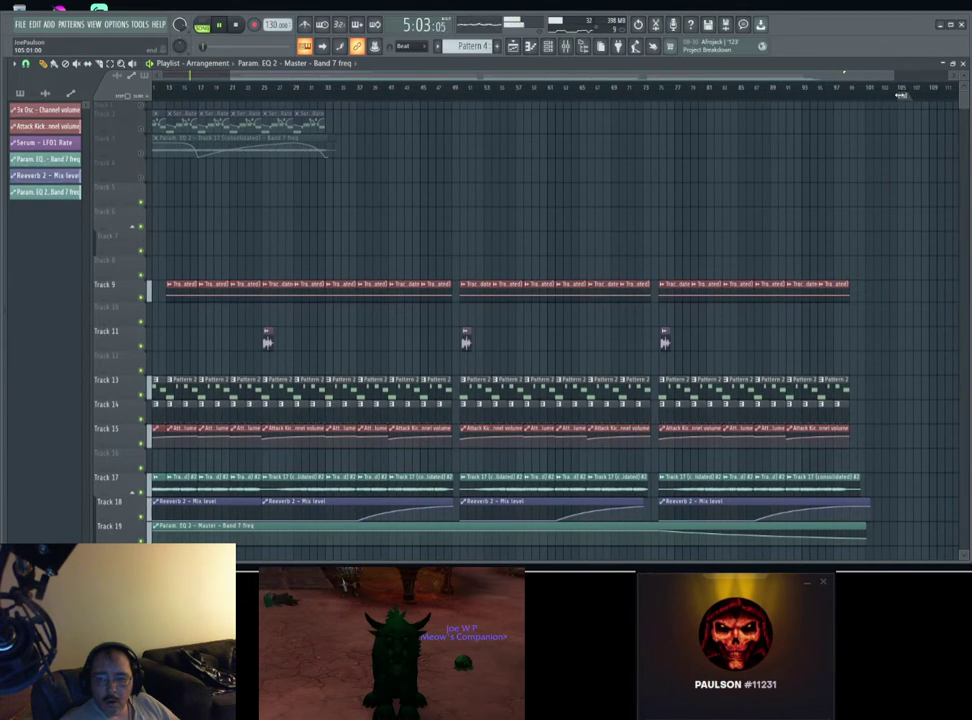
Step: Move Fruity Limiter up one slot on the Master mixer track and load ZGameEditor Visualizer into slot 10
left_click(566, 46)
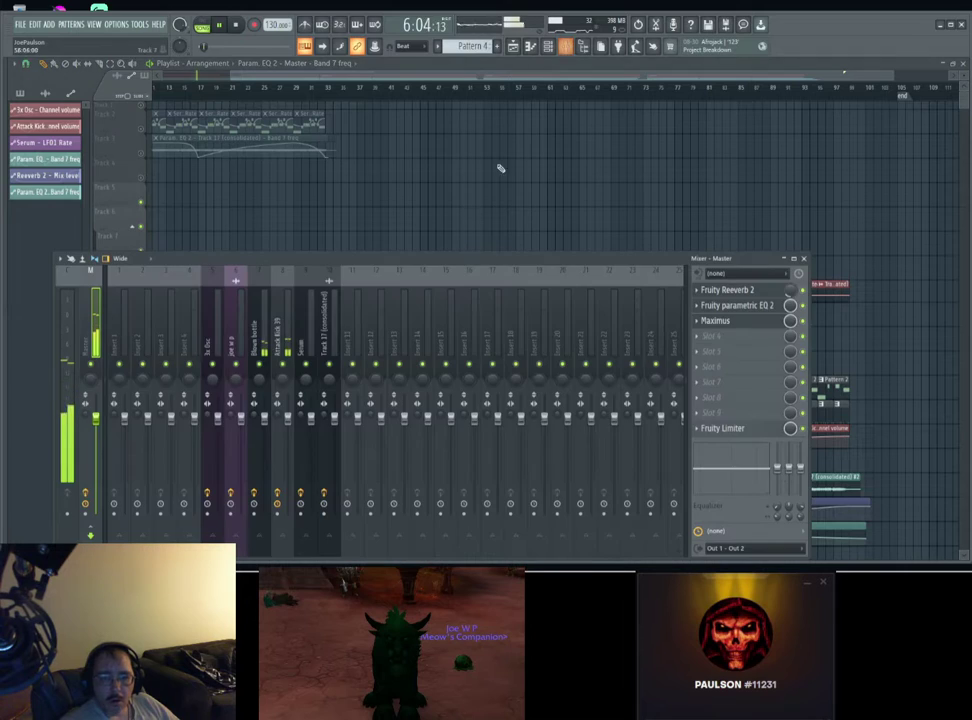
left_click(700, 428)
left_click(727, 494)
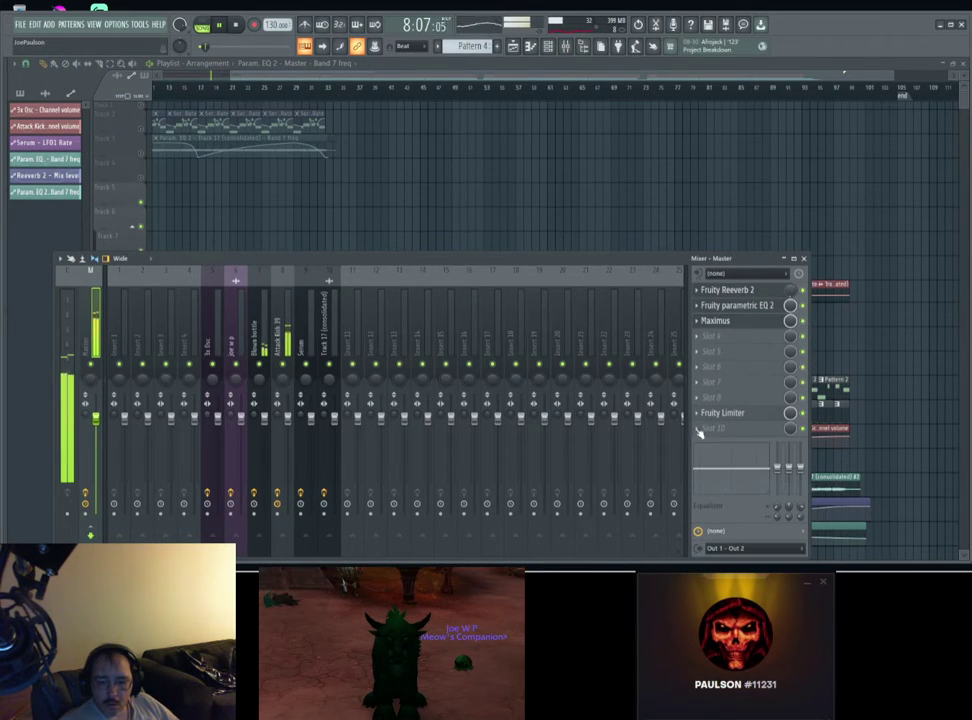
left_click(712, 335)
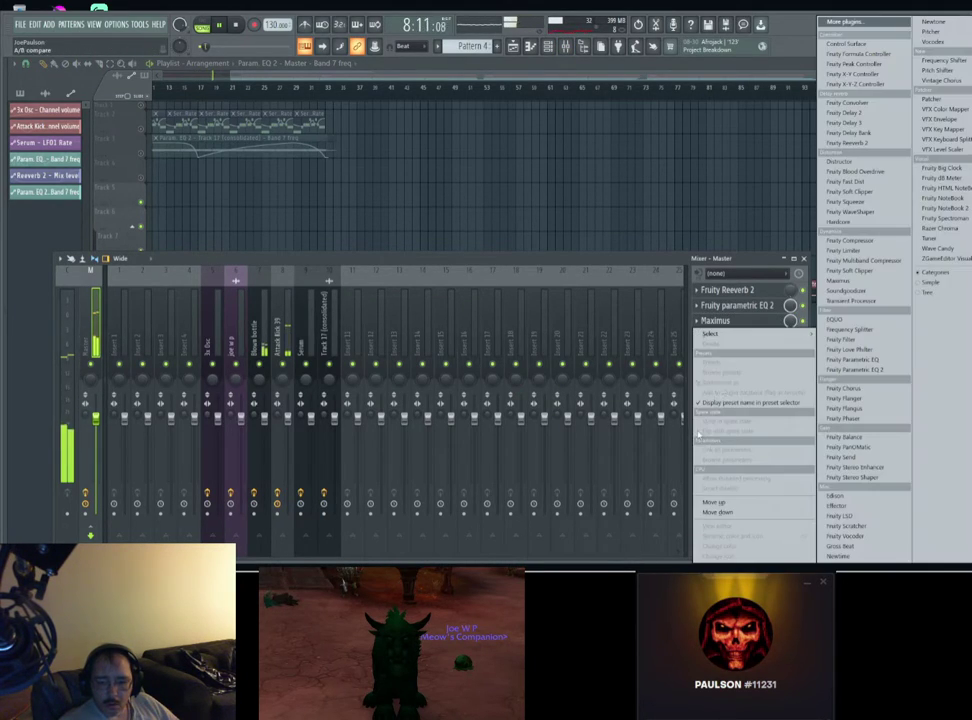
left_click(953, 261)
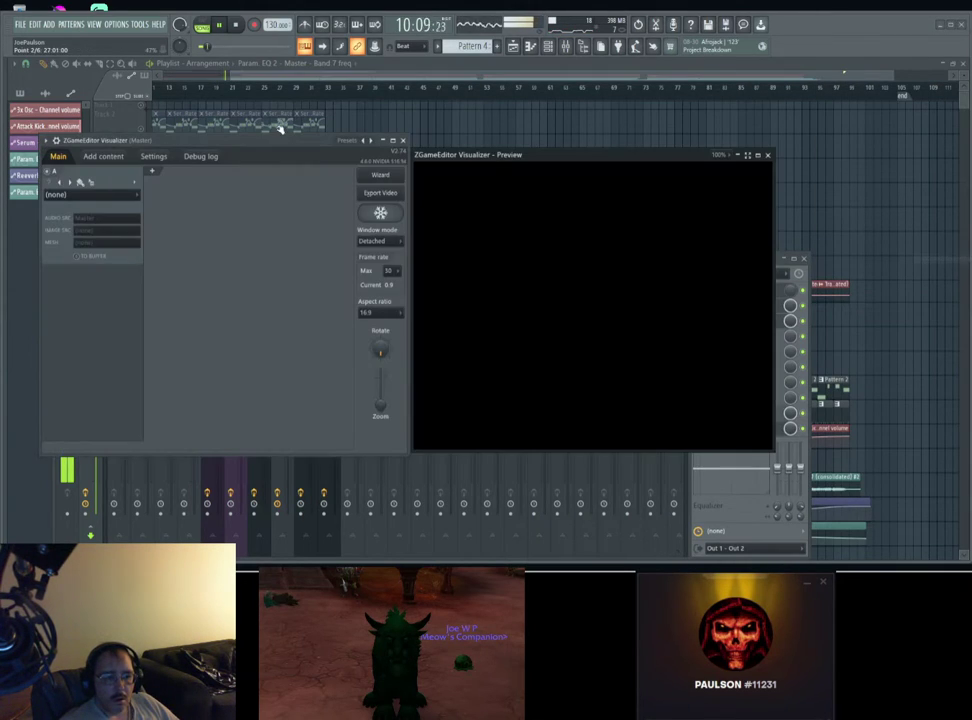
Step: Try the ImageMashup and BitPadZ effects on the visualizer's layer A
left_click(100, 157)
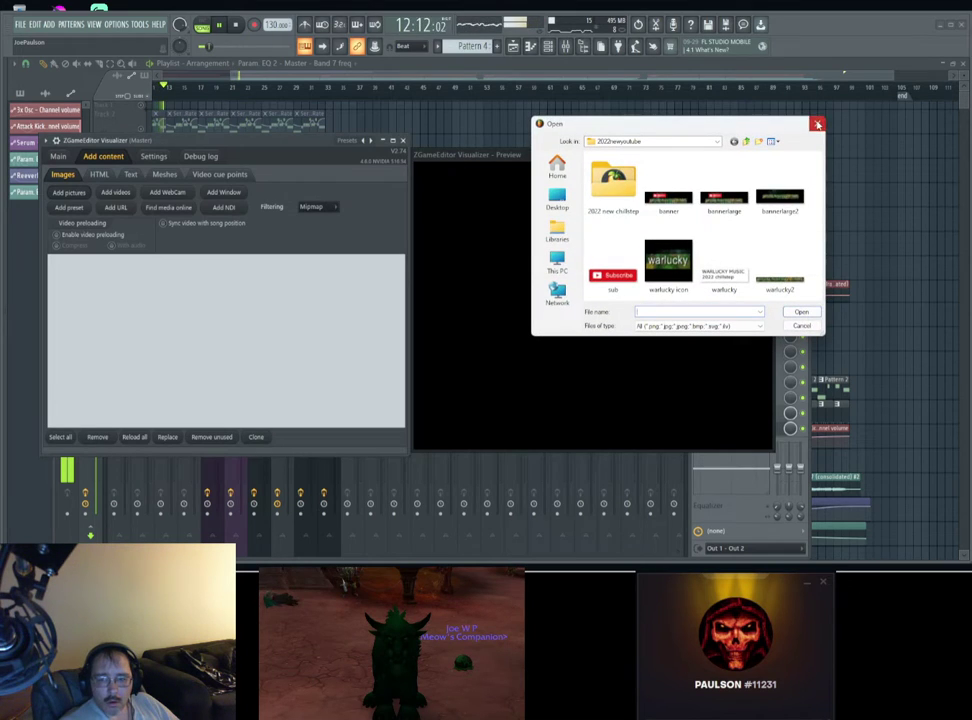
left_click(56, 157)
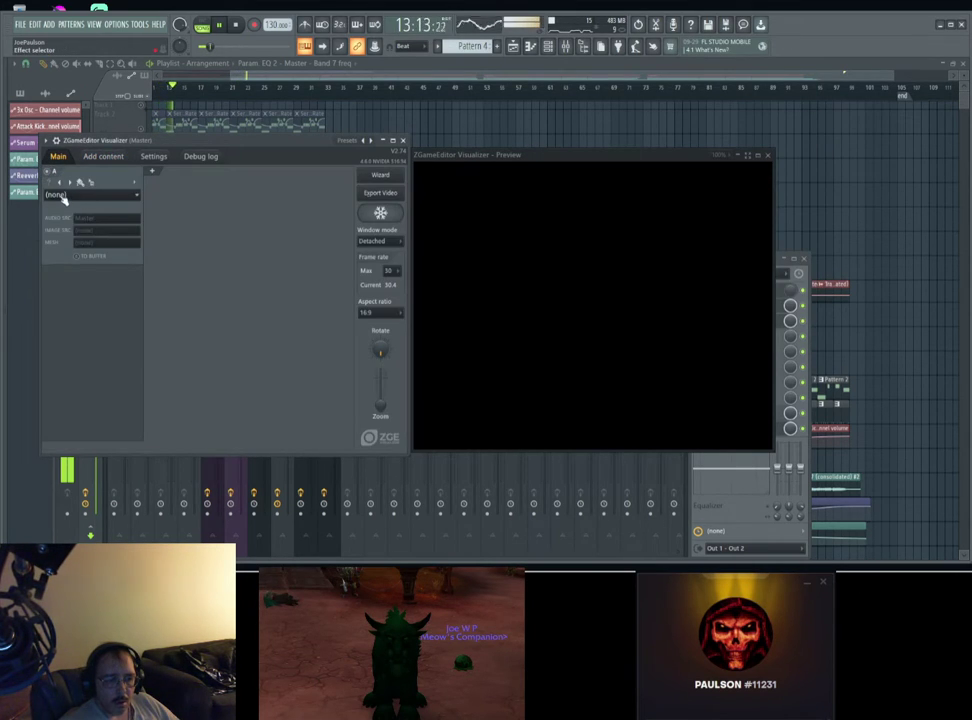
left_click(63, 195)
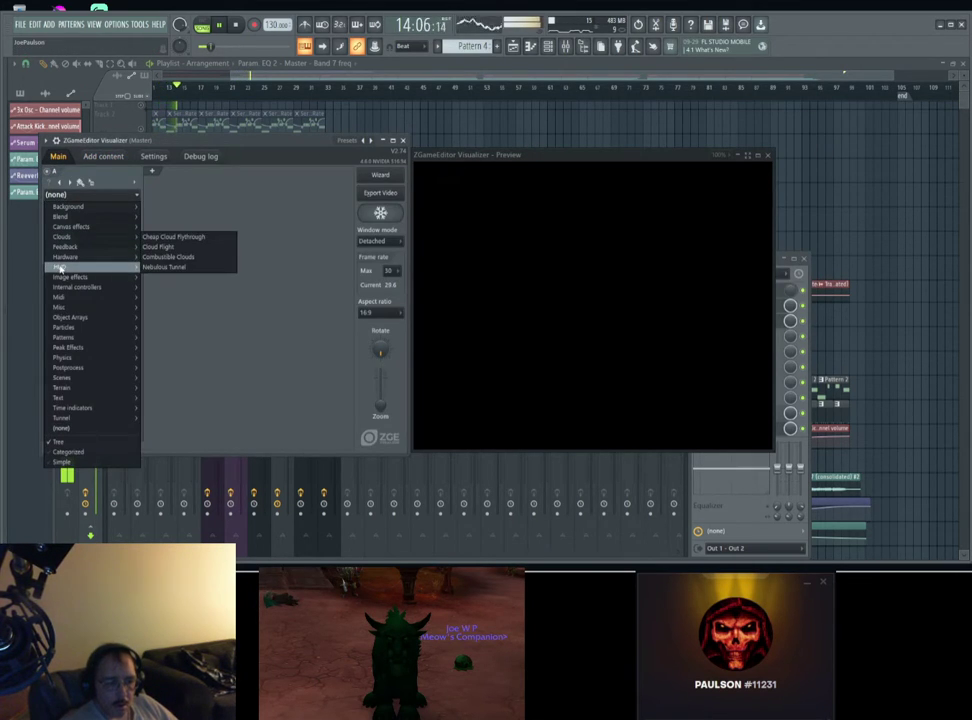
mouse_move(76, 277)
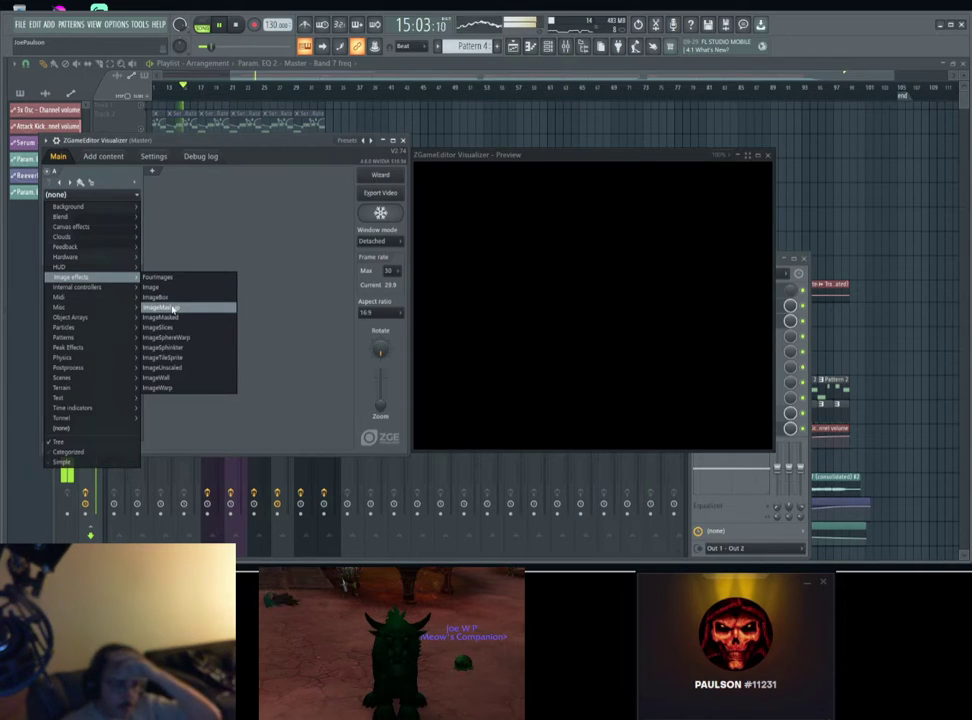
left_click(170, 308)
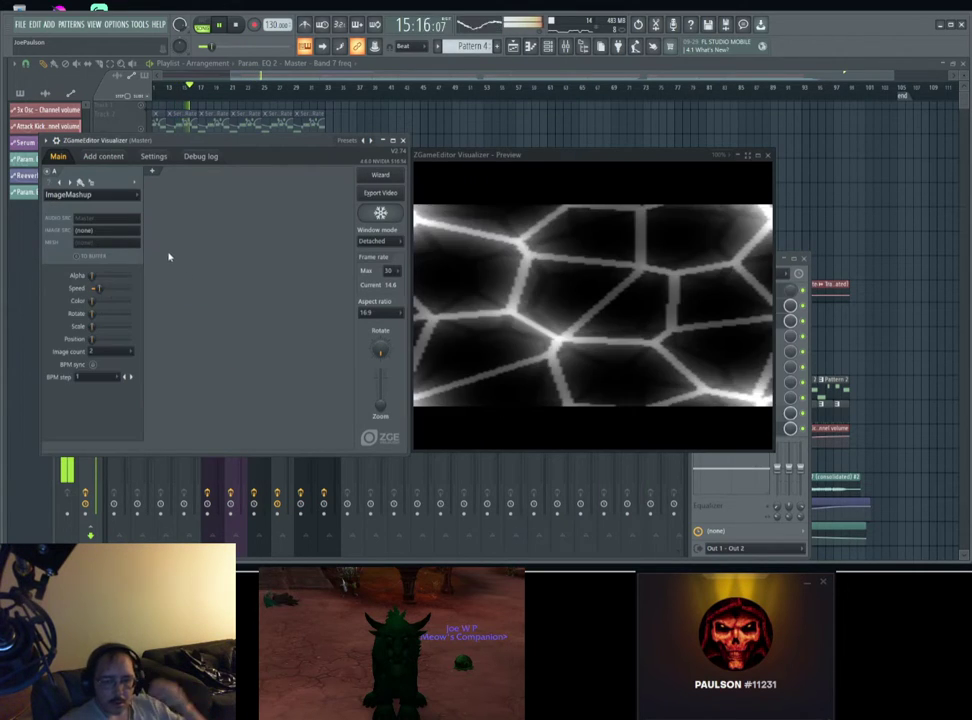
left_click(70, 194)
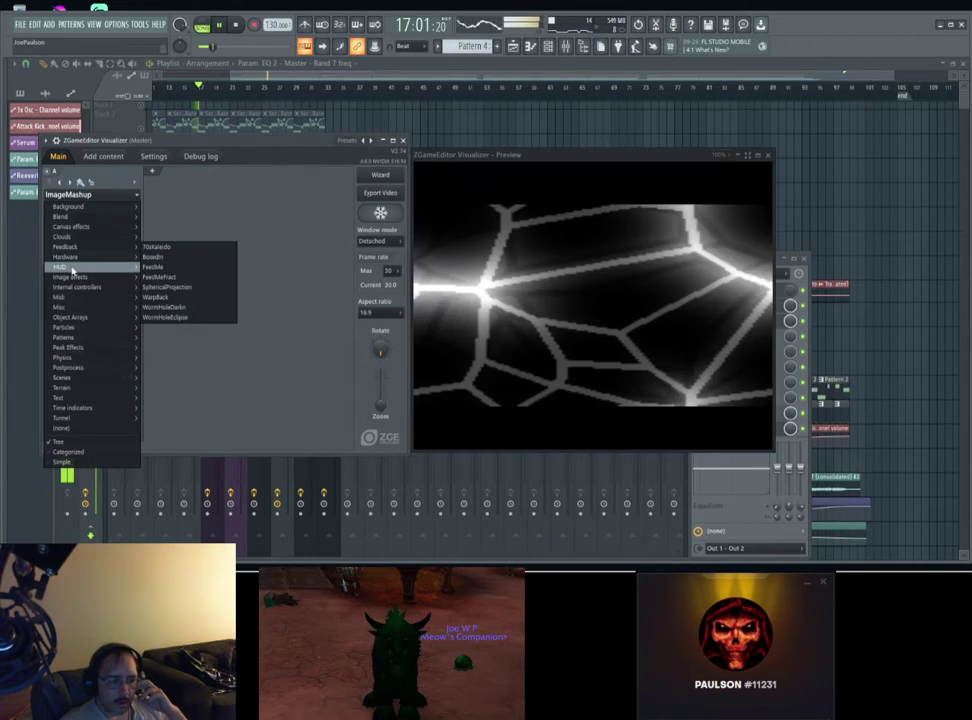
mouse_move(102, 276)
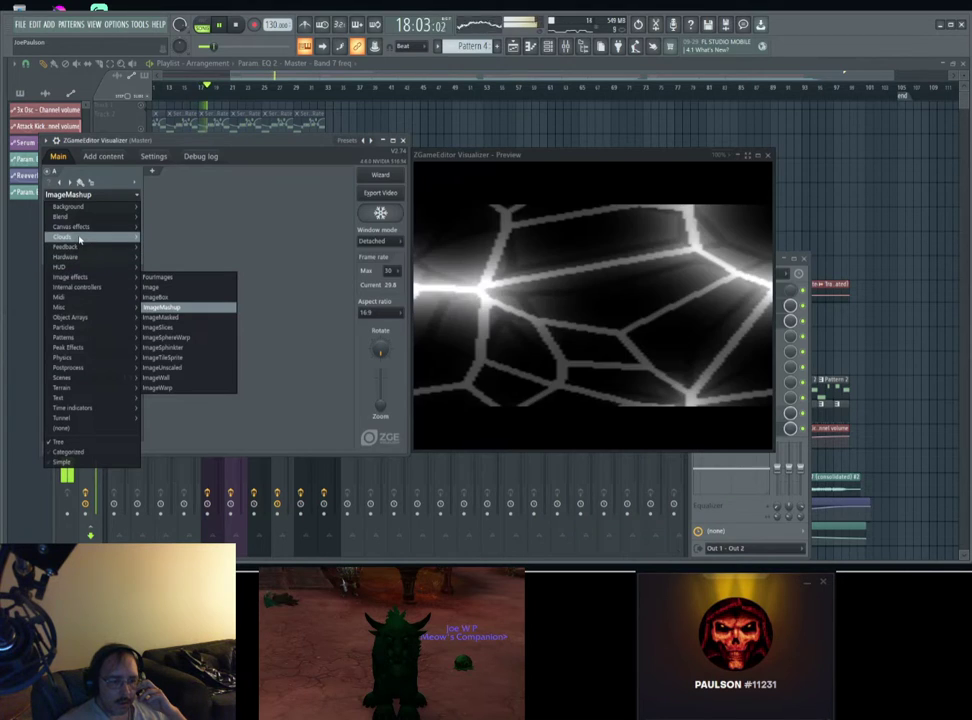
mouse_move(100, 226)
left_click(168, 246)
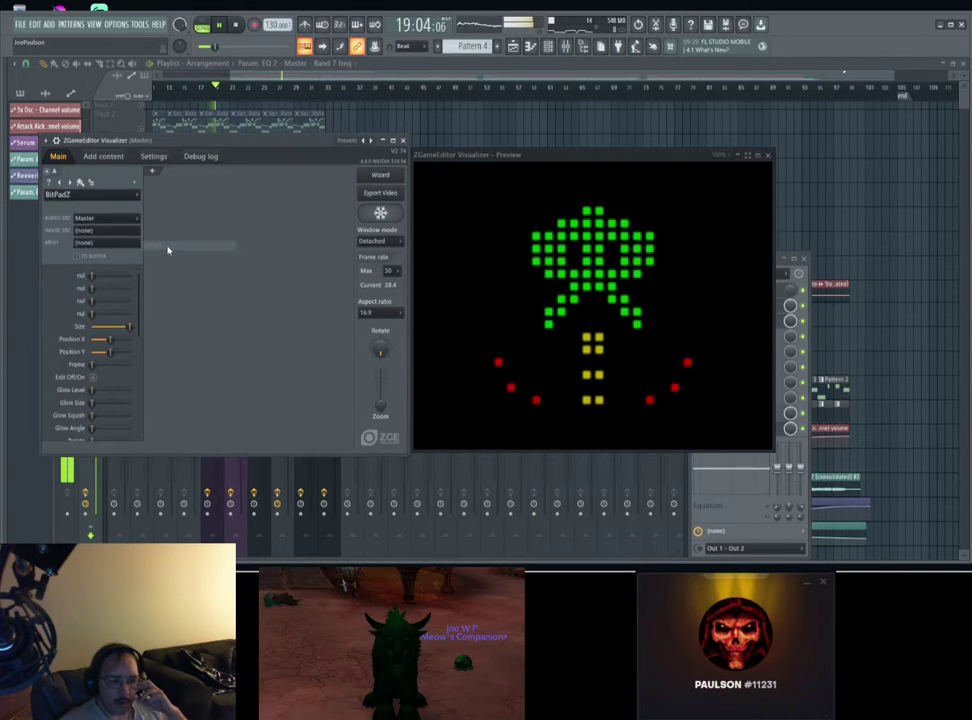
Step: Set the visualizer's layer A to the DarkSpark canvas effect
left_click(90, 195)
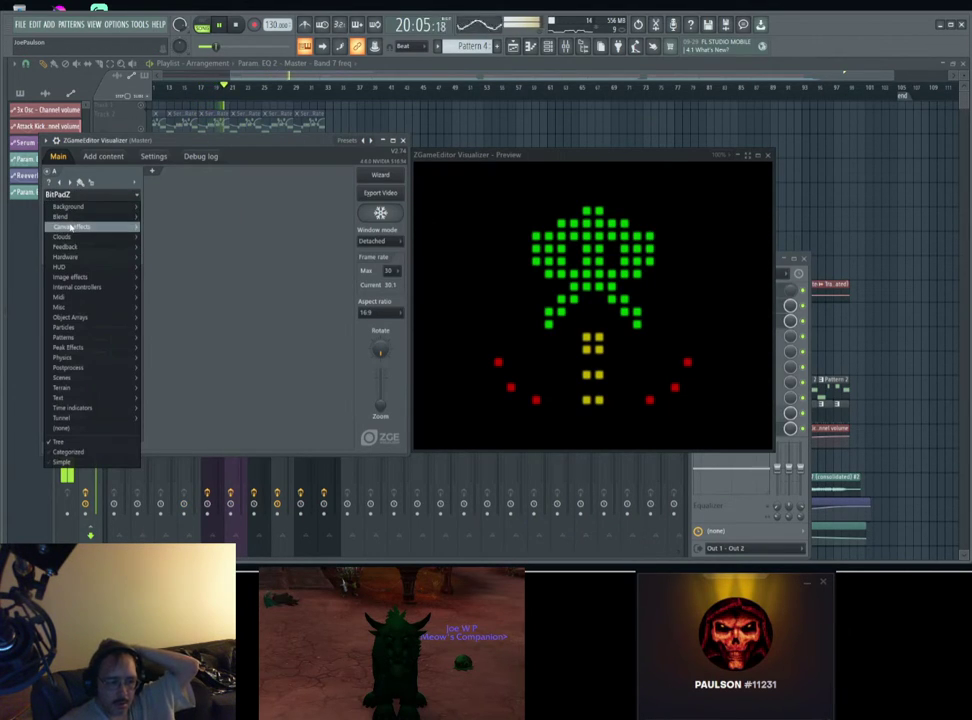
mouse_move(70, 227)
left_click(169, 296)
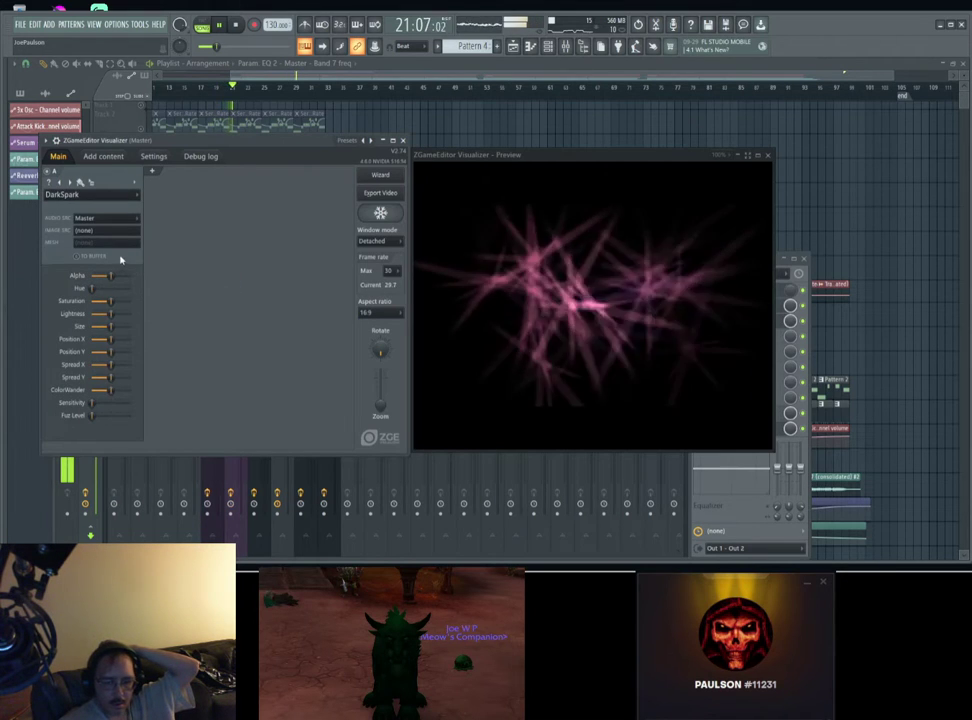
Step: Add layer B with the N-gonFigure canvas effect and increase its size so the pattern fills the frame
left_click(148, 170)
left_click(157, 195)
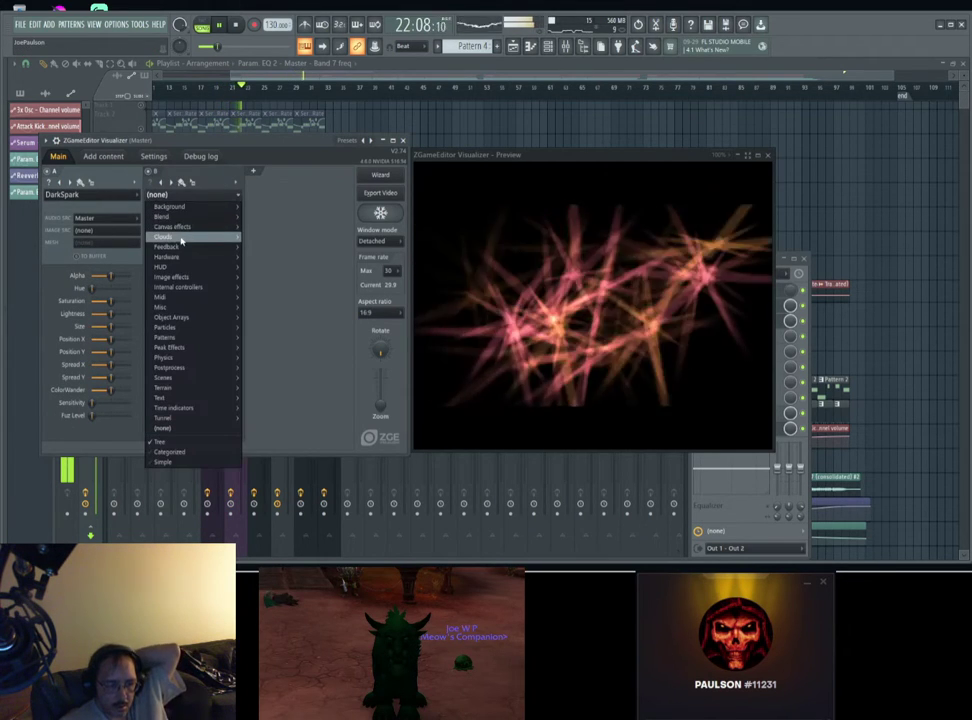
mouse_move(200, 227)
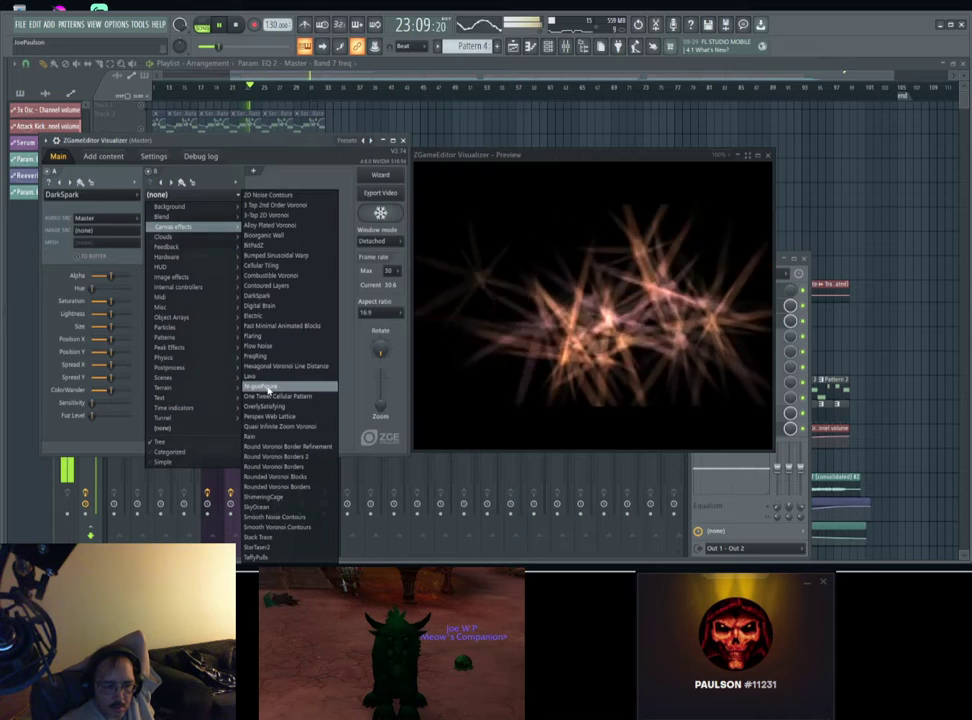
left_click(267, 386)
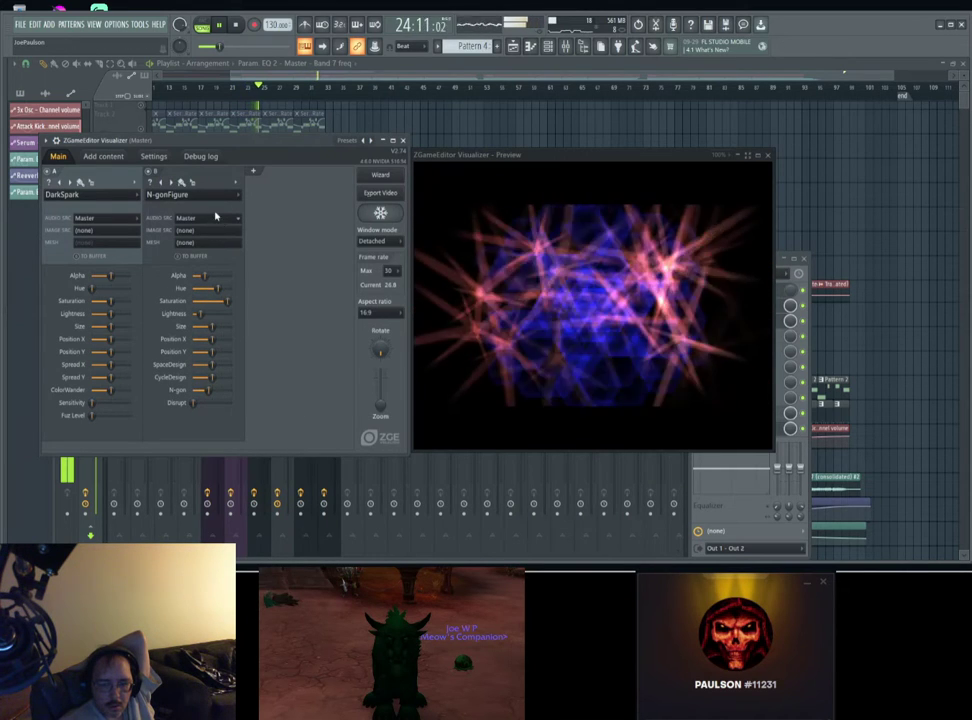
left_click_drag(212, 330, 220, 327)
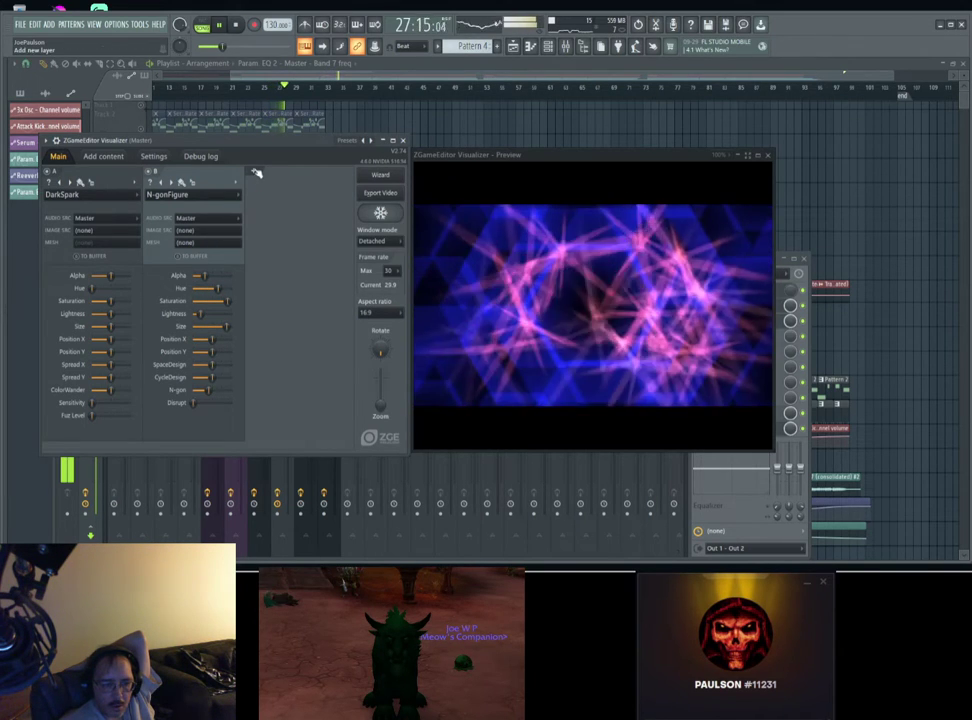
Step: Add layer C to the visualizer with the FogMachine background effect
left_click(254, 172)
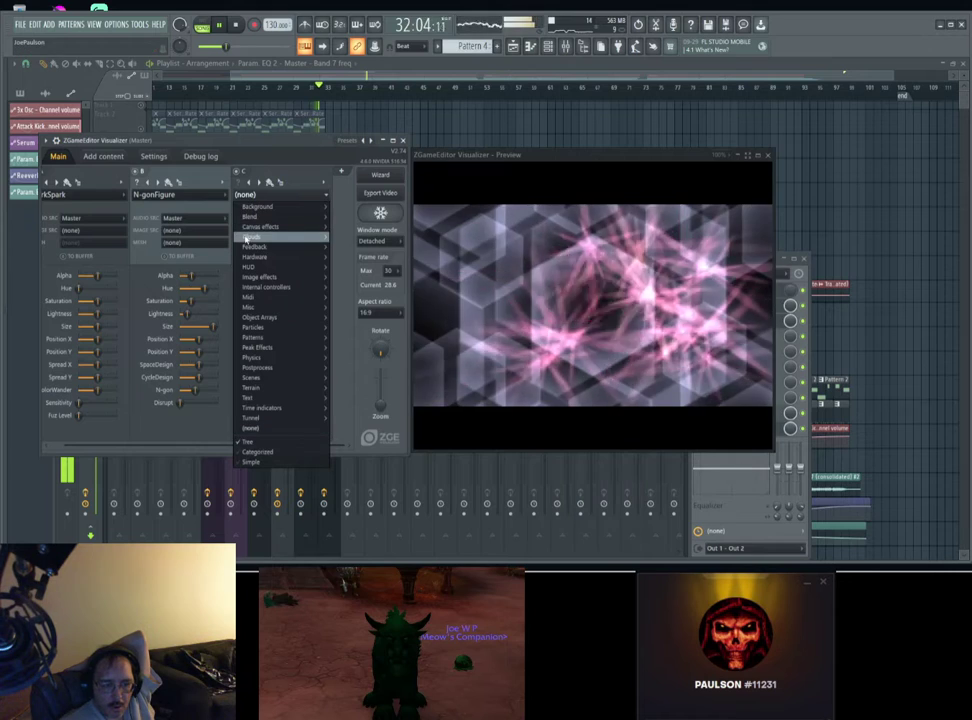
mouse_move(290, 230)
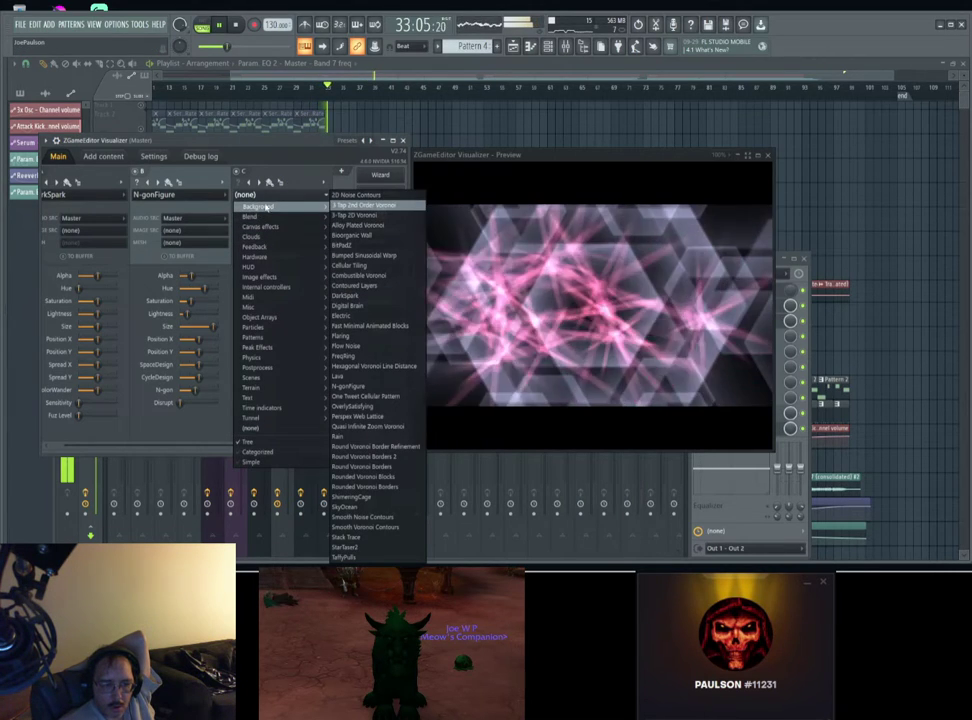
left_click(345, 209)
Step: Add layer D to the visualizer with the Polar peak effect
left_click(342, 173)
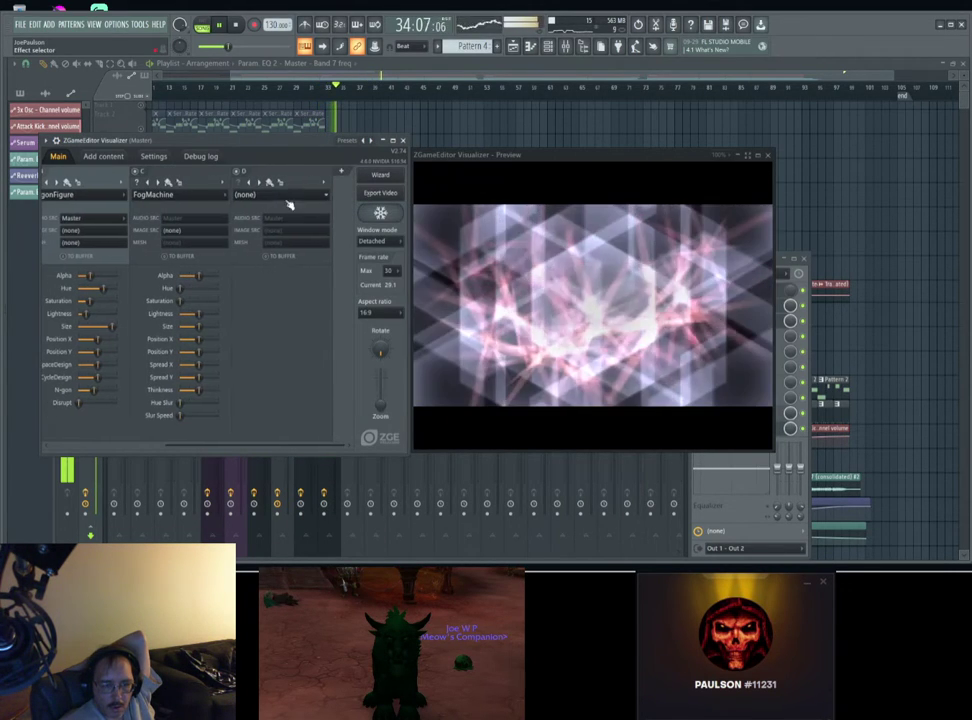
left_click(258, 194)
mouse_move(266, 320)
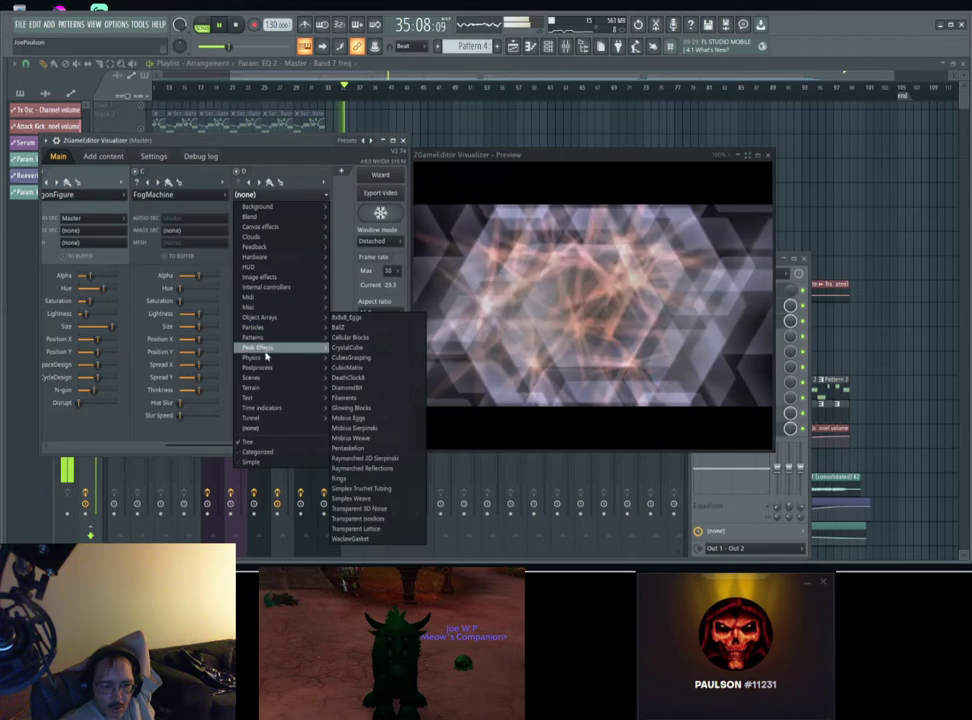
mouse_move(260, 367)
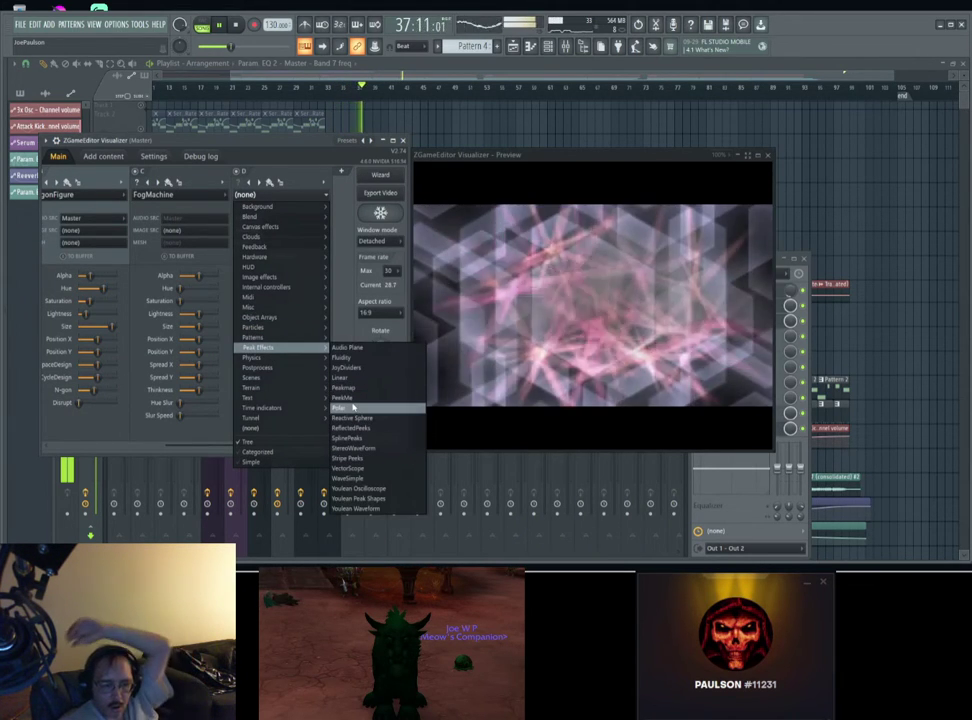
left_click(345, 407)
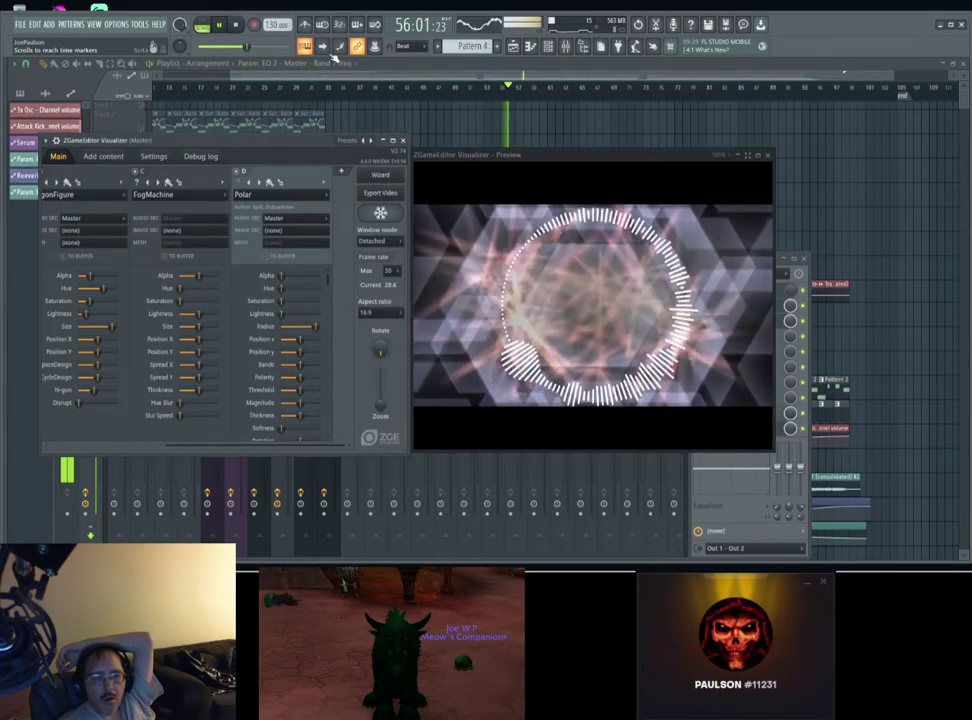
Step: Bring the playlist to the front and move the visualizer preview window over its earlier tracks
left_click(396, 64)
left_click_drag(553, 162, 213, 141)
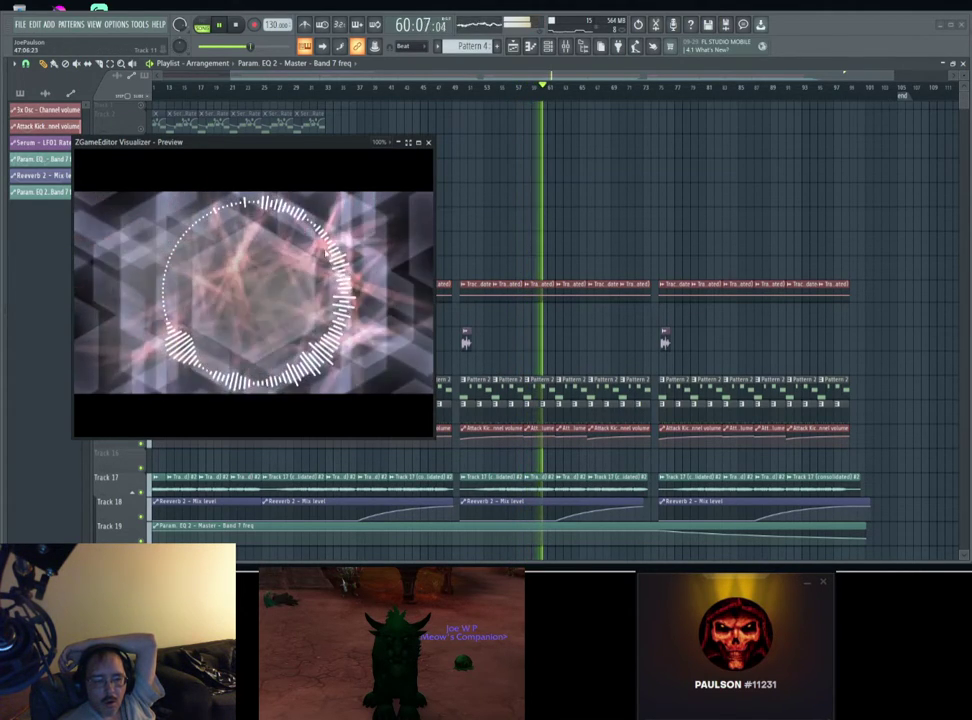
left_click_drag(217, 148, 303, 120)
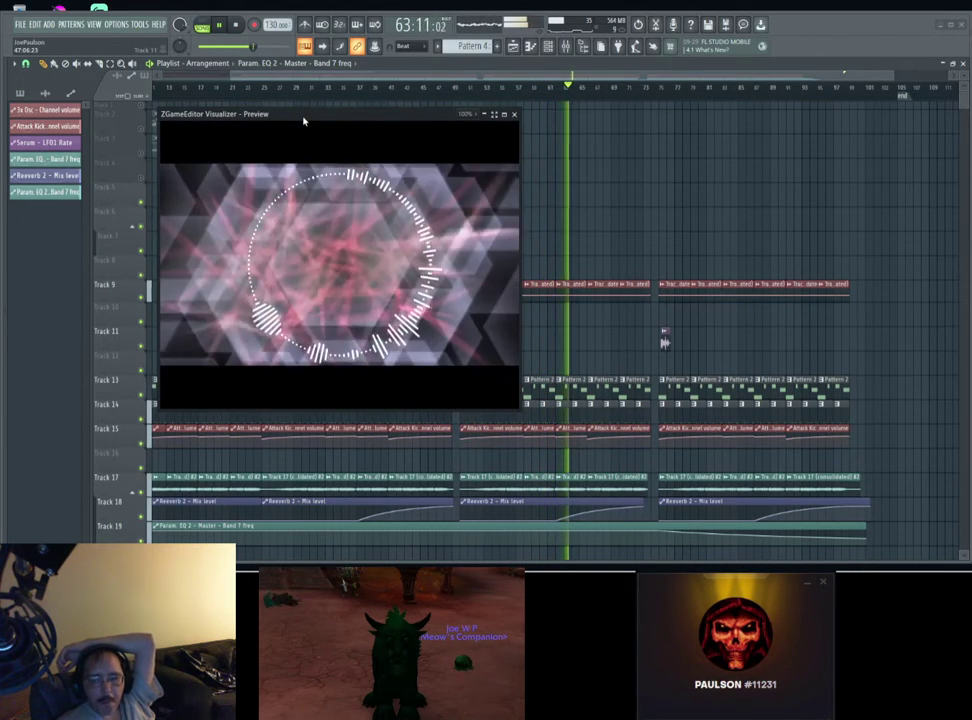